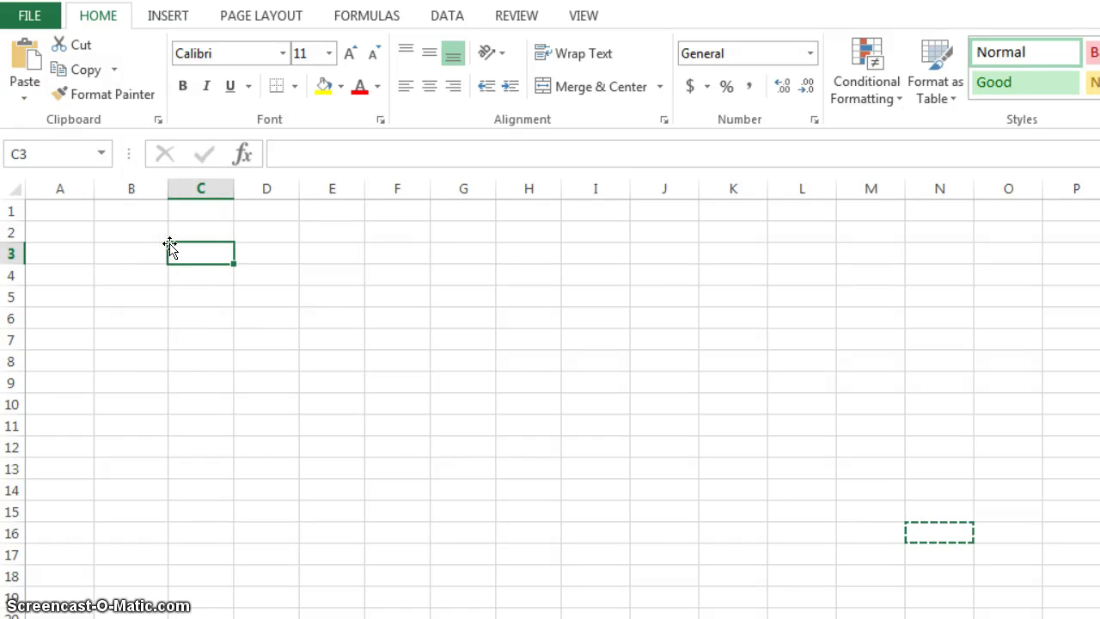
Begin the heading in cell B2 with the text "Vertical Displacement, "
left_click(164, 237)
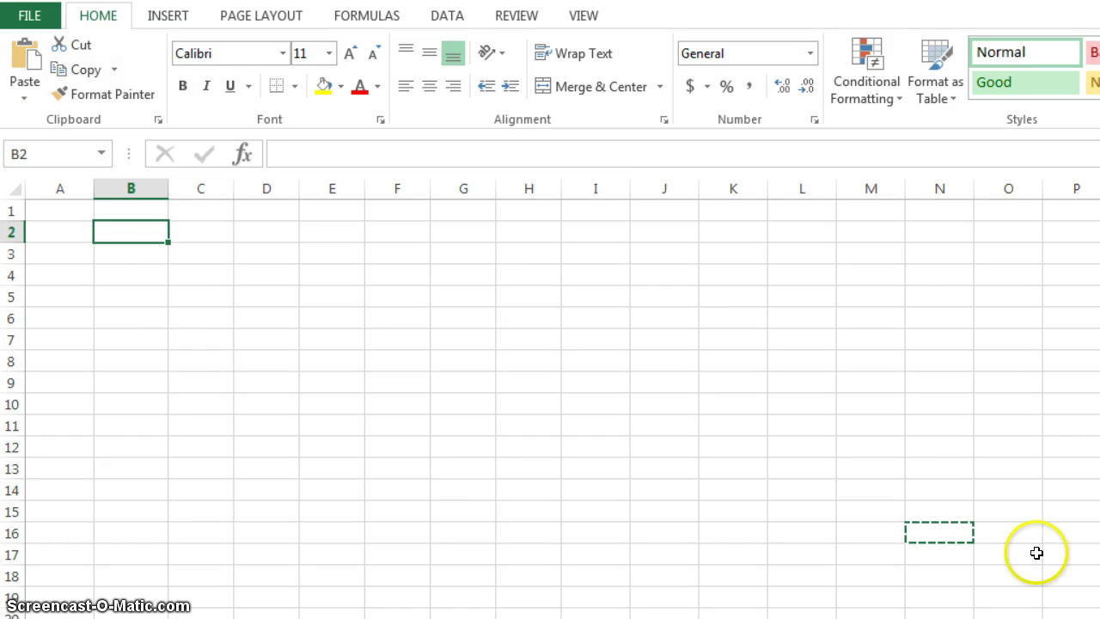
key("Escape")
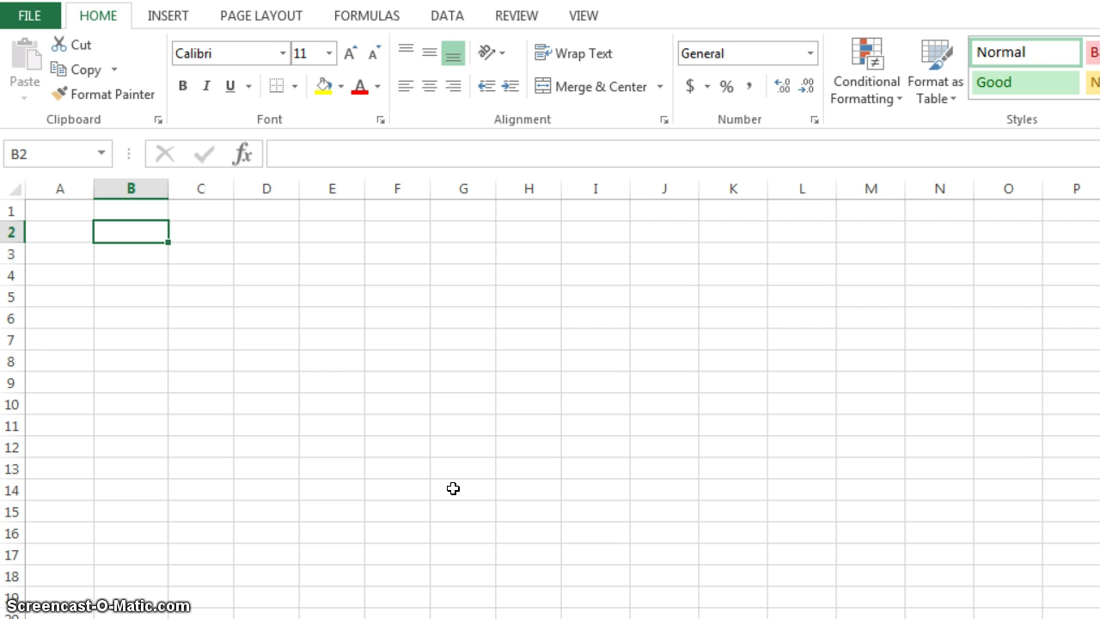
type("Vertical Displacement,")
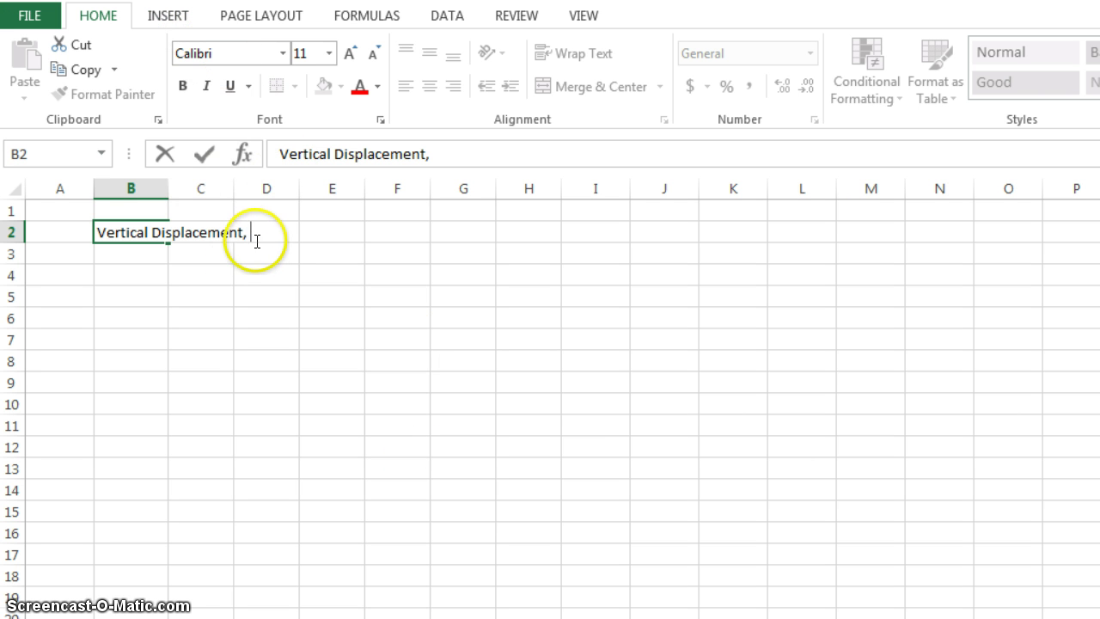
Open the Symbol dialog while editing the B2 heading and choose the (normal text) font
left_click(167, 15)
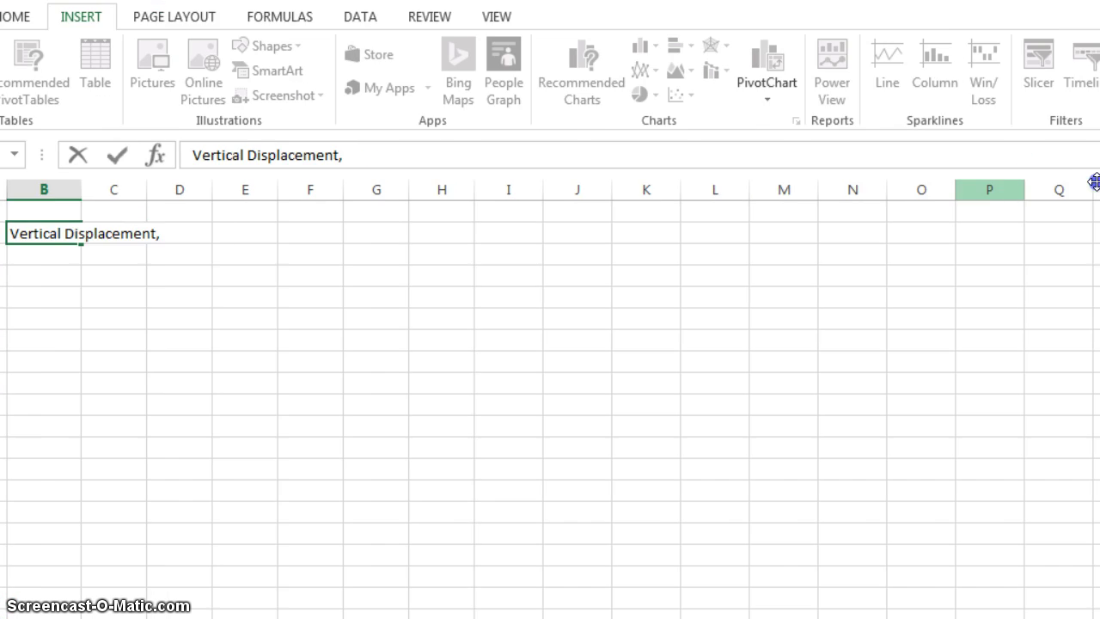
left_click(1049, 81)
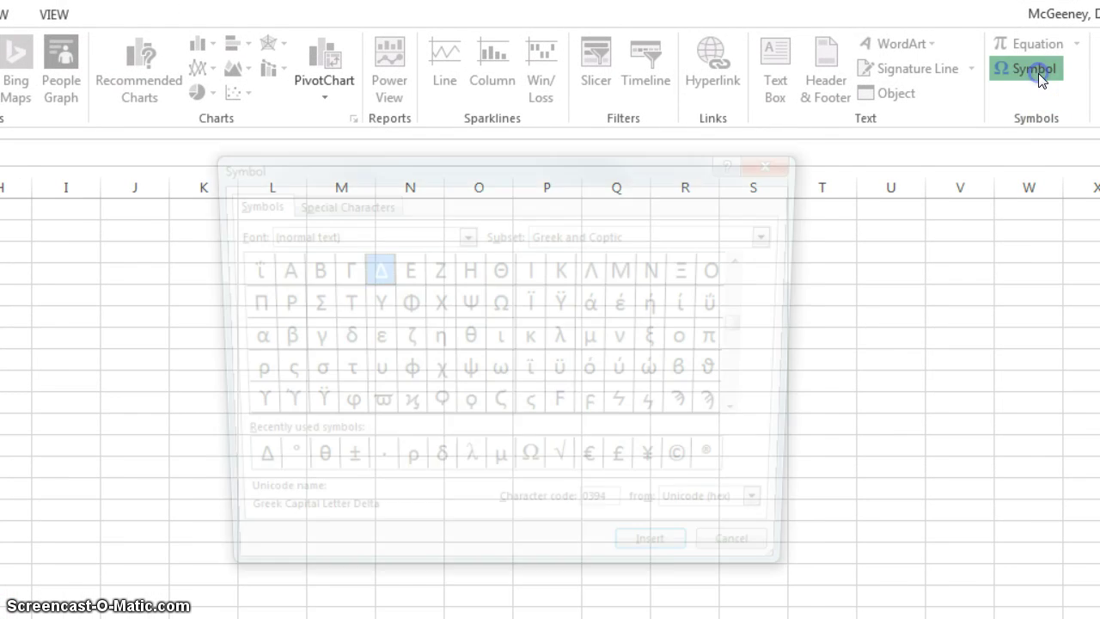
key("Escape")
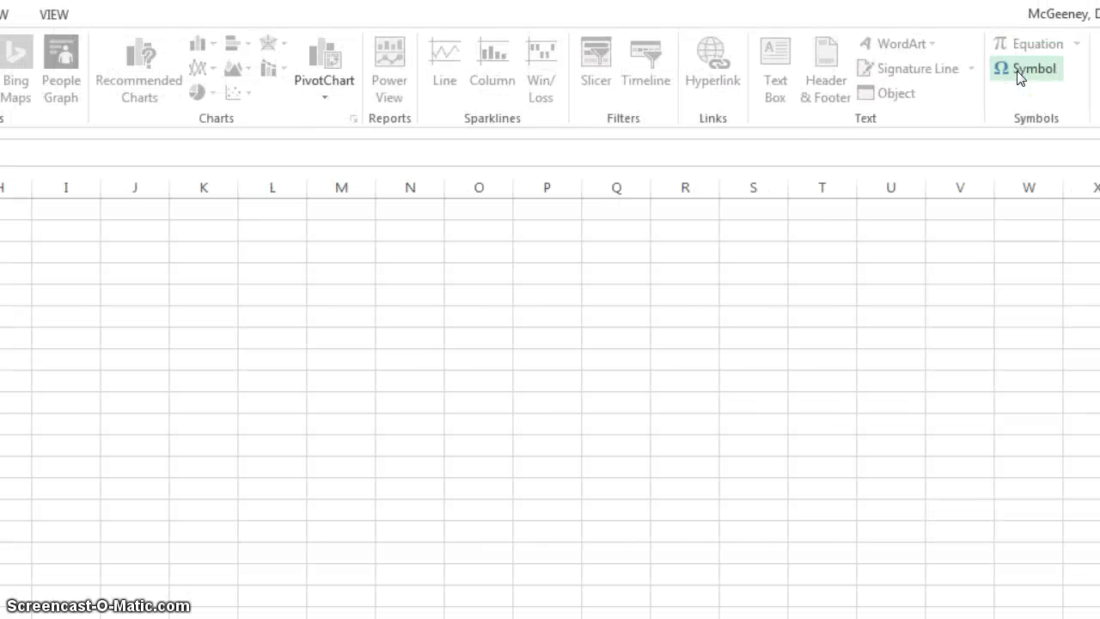
left_click(1017, 70)
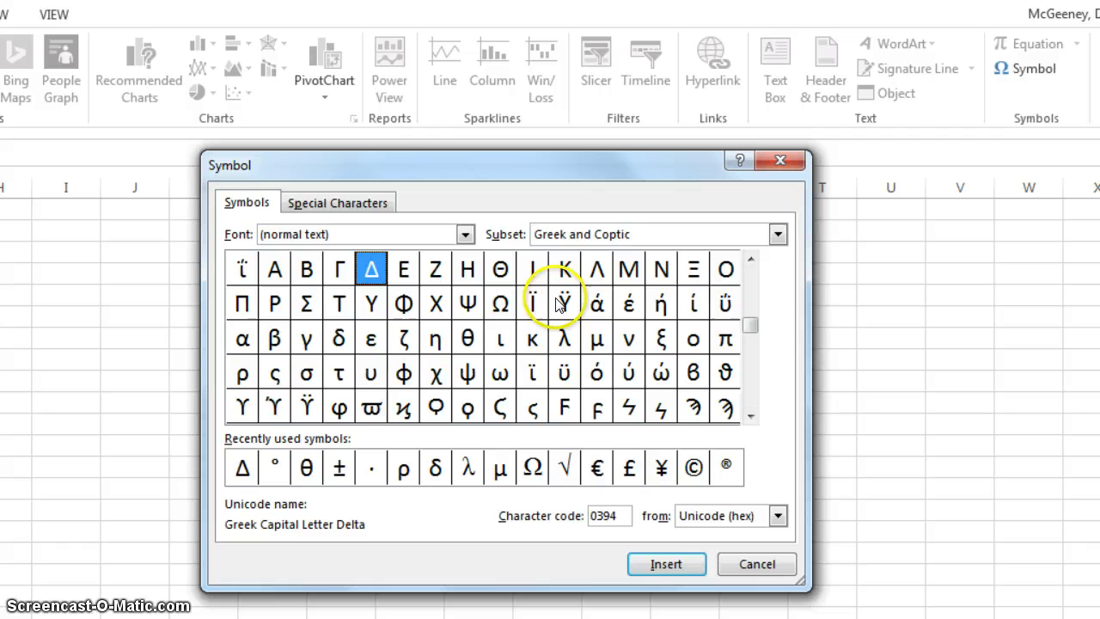
left_click(465, 234)
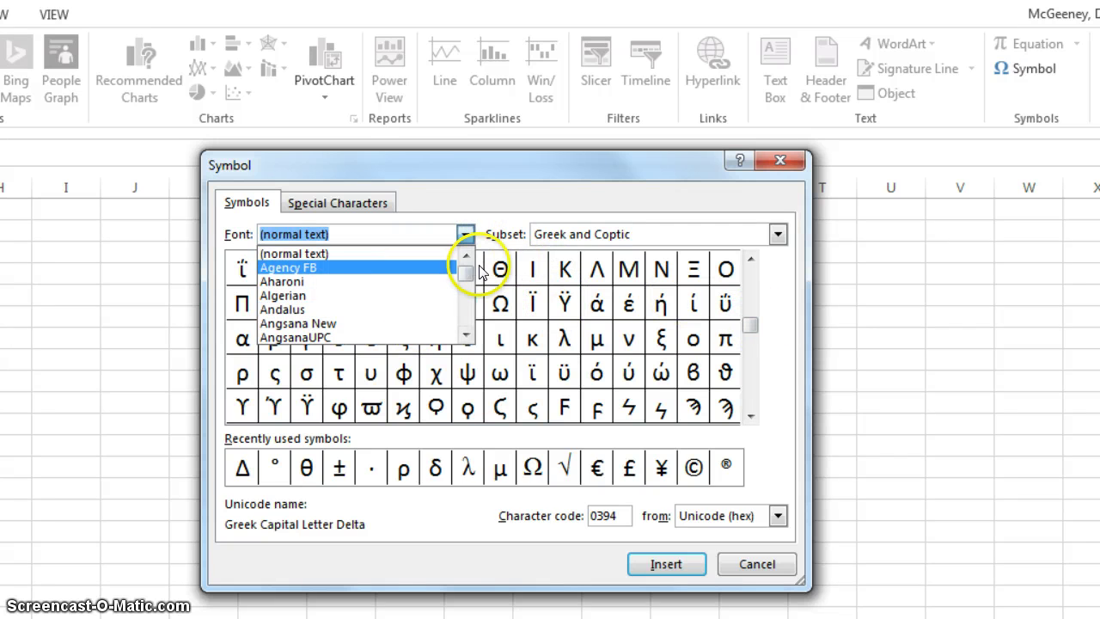
mouse_move(464, 258)
left_mouse_down()
mouse_move(471, 328)
mouse_move(467, 240)
left_mouse_up()
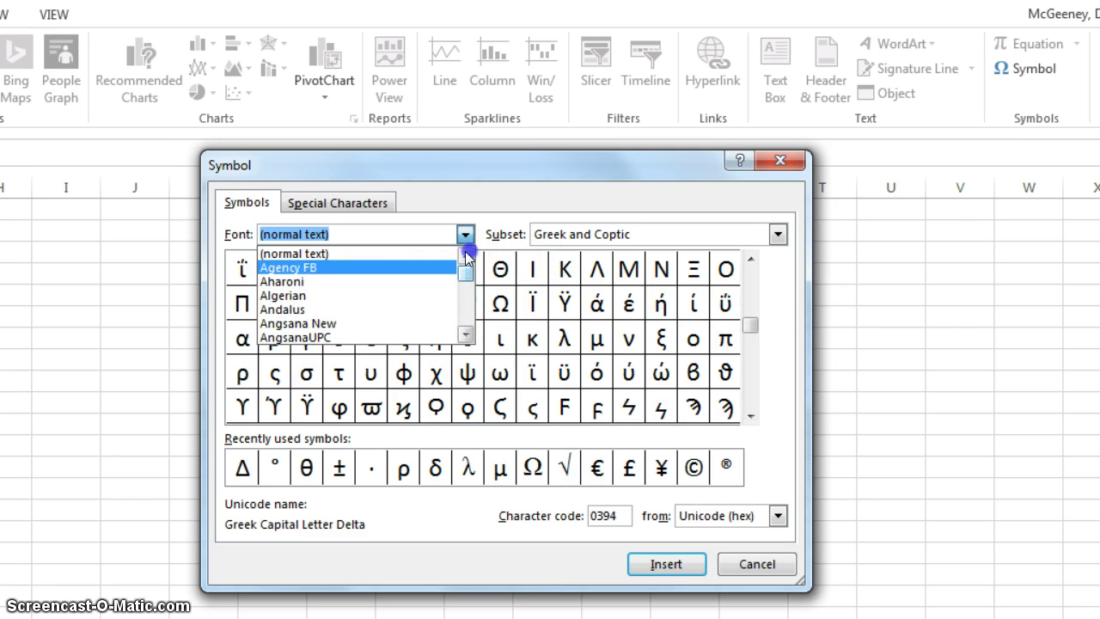
left_click(371, 255)
left_click(465, 234)
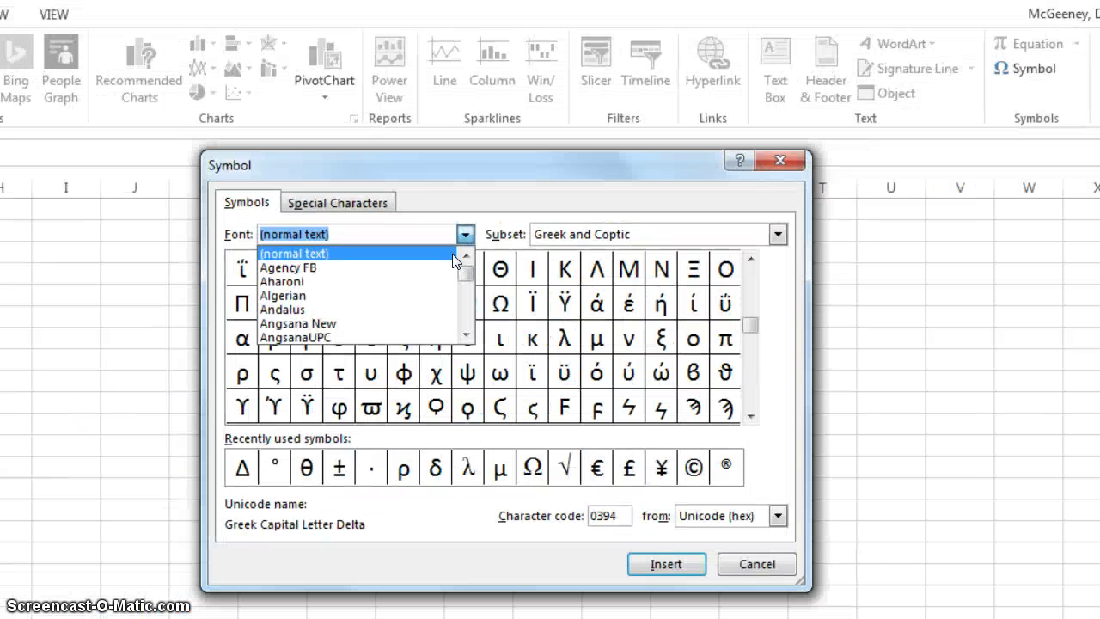
left_click(466, 242)
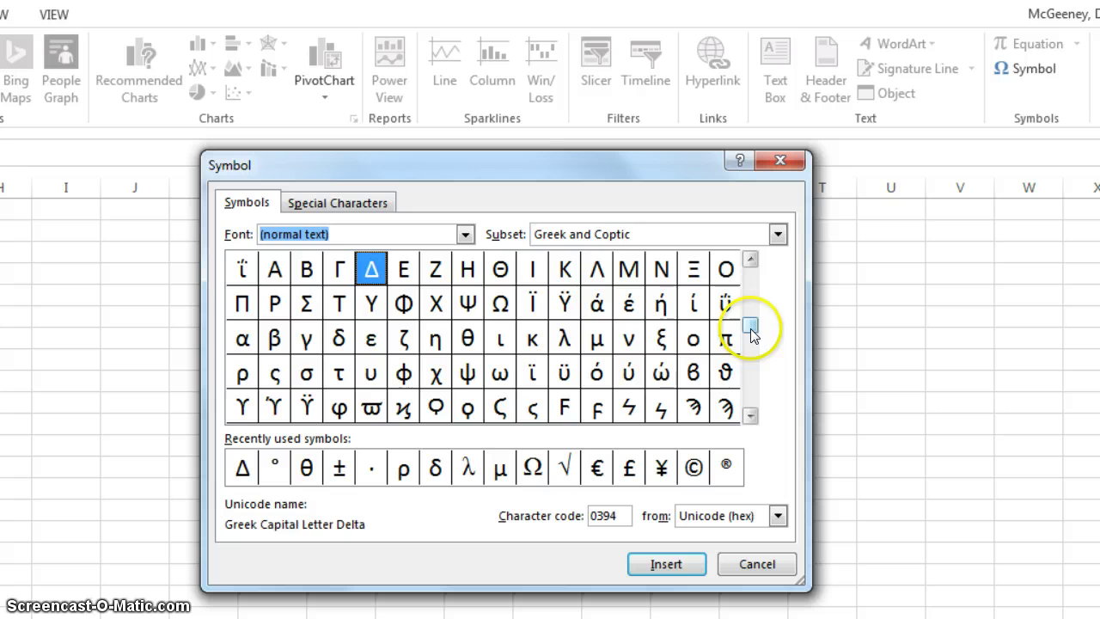
Insert the Greek capital letter delta (Δ) from the Greek and Coptic subset into the B2 heading and close the dialog
left_click_drag(753, 319, 749, 266)
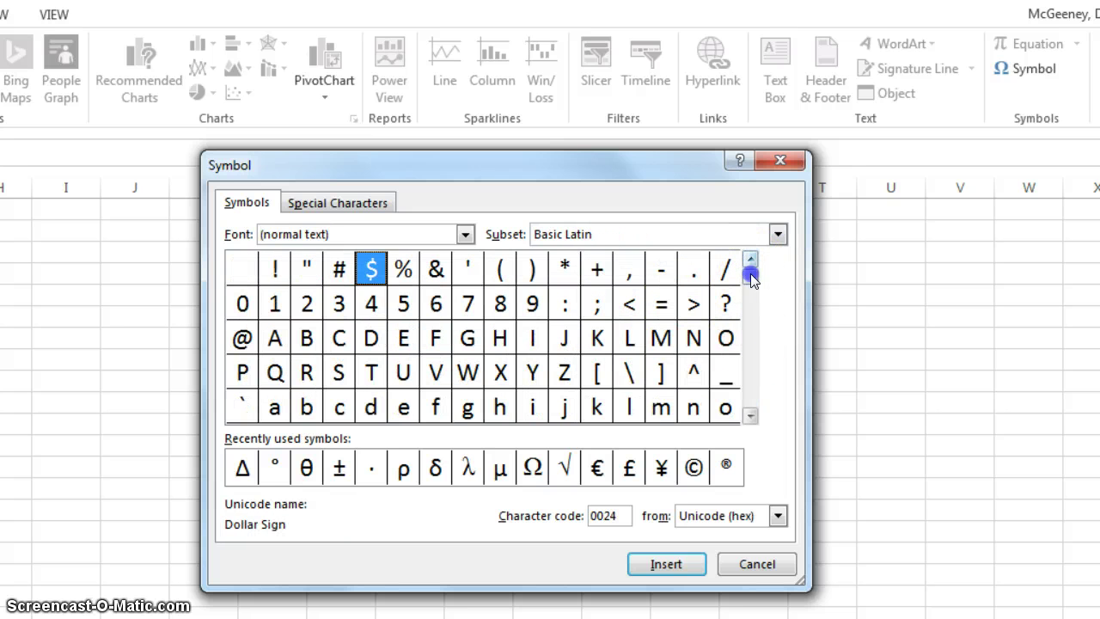
left_click(750, 359)
left_click(750, 359)
left_click(750, 359)
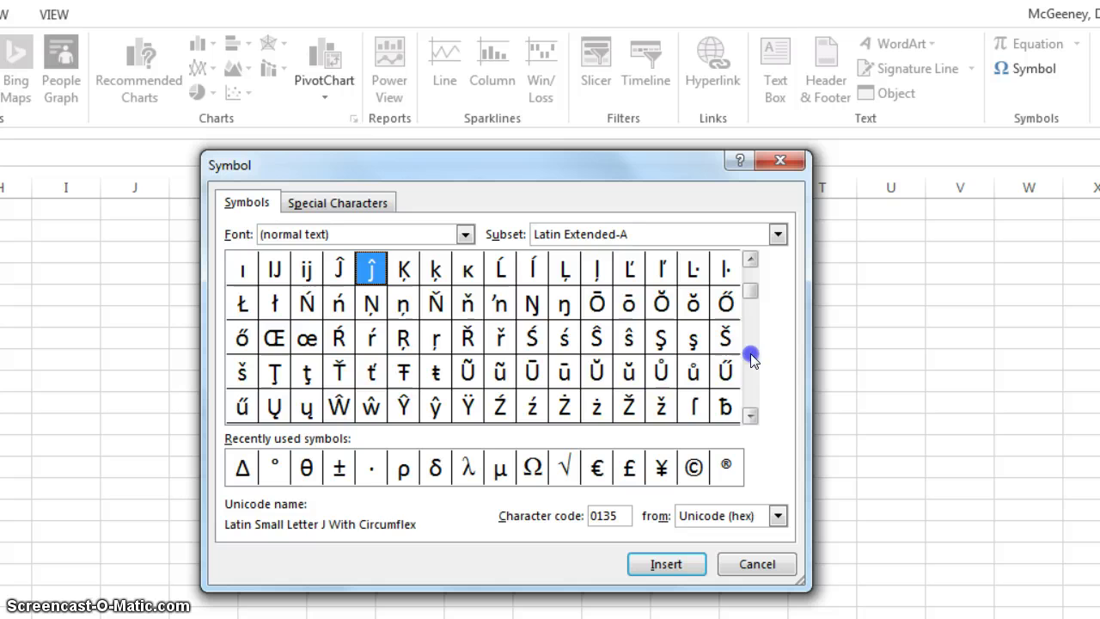
left_click(750, 359)
left_click(750, 359)
left_click(750, 359)
left_click(750, 359)
left_click(750, 359)
left_click(750, 359)
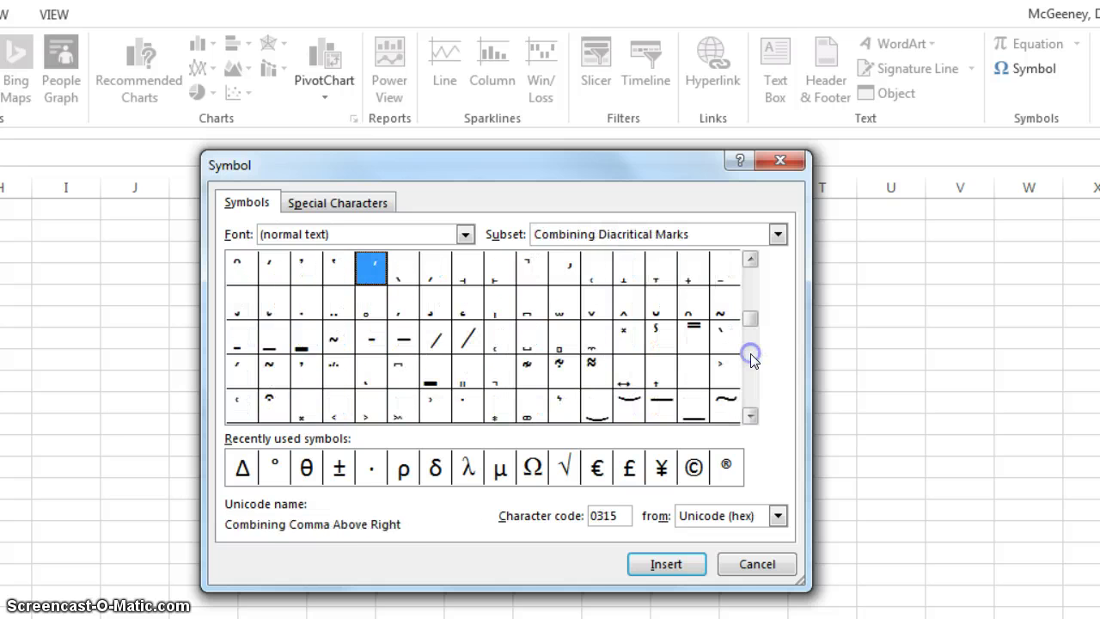
left_click(750, 360)
double_click(371, 338)
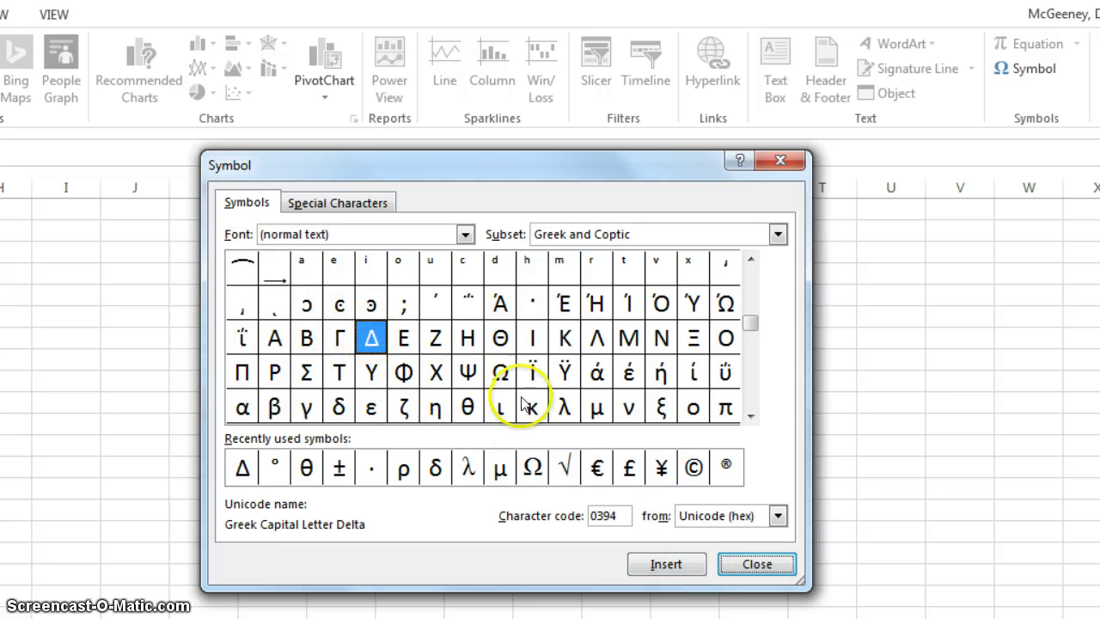
left_click(760, 567)
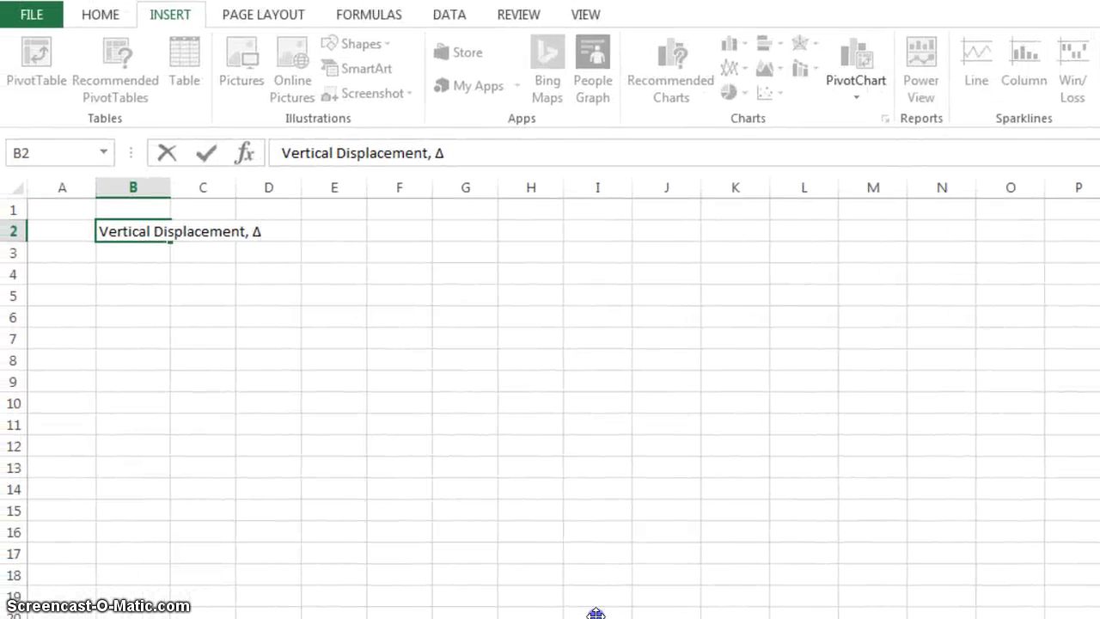
Complete the B2 heading by adding "y (m)" after the delta symbol
type("y")
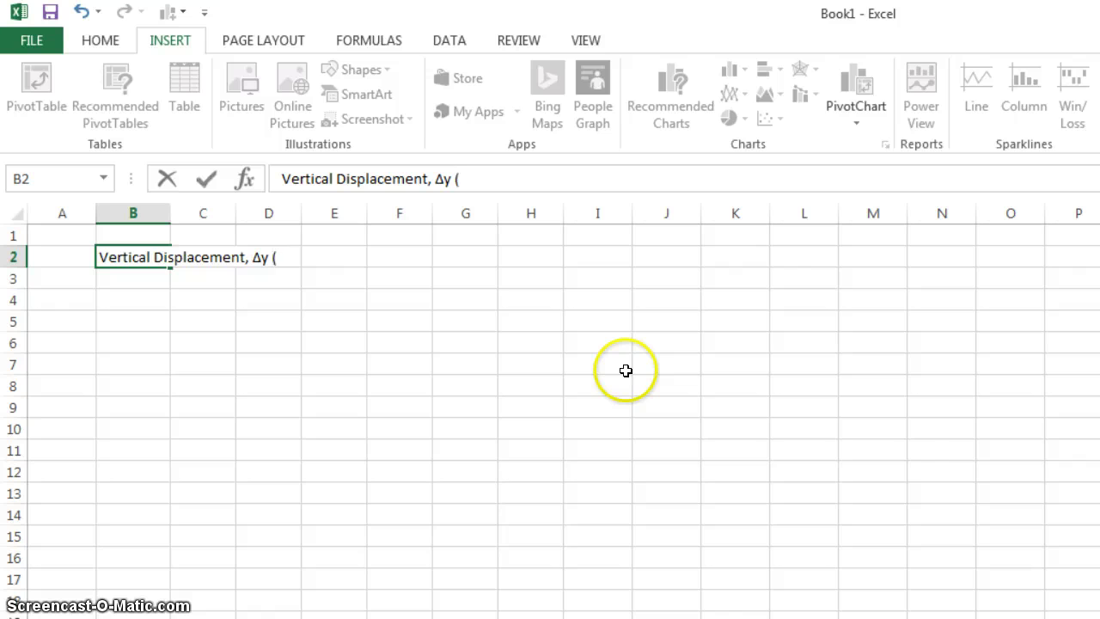
type(" (m)")
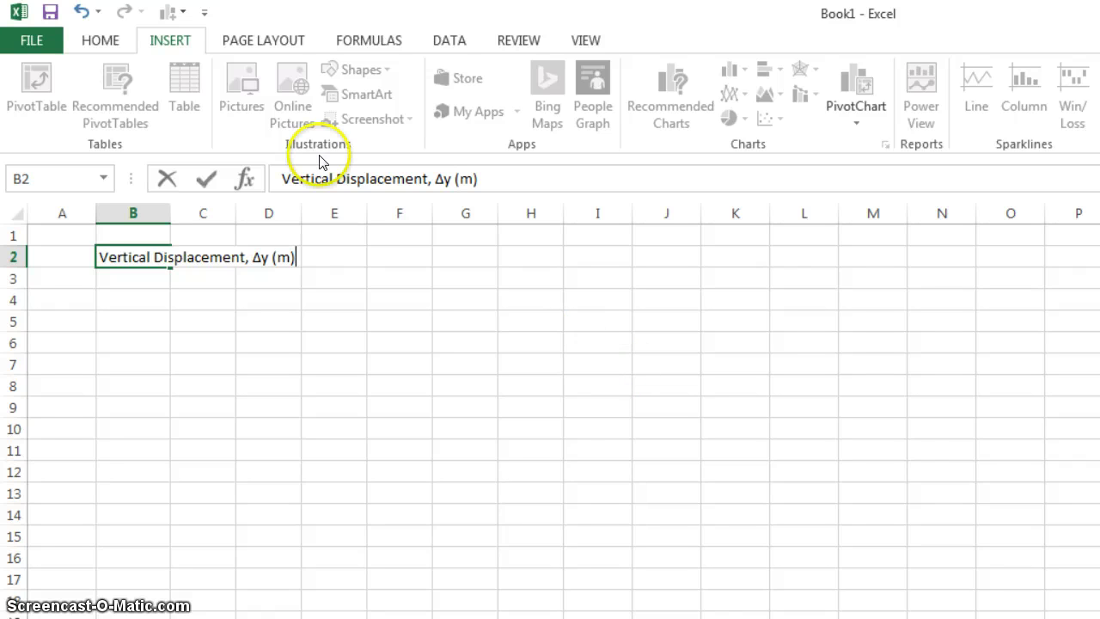
key("Tab")
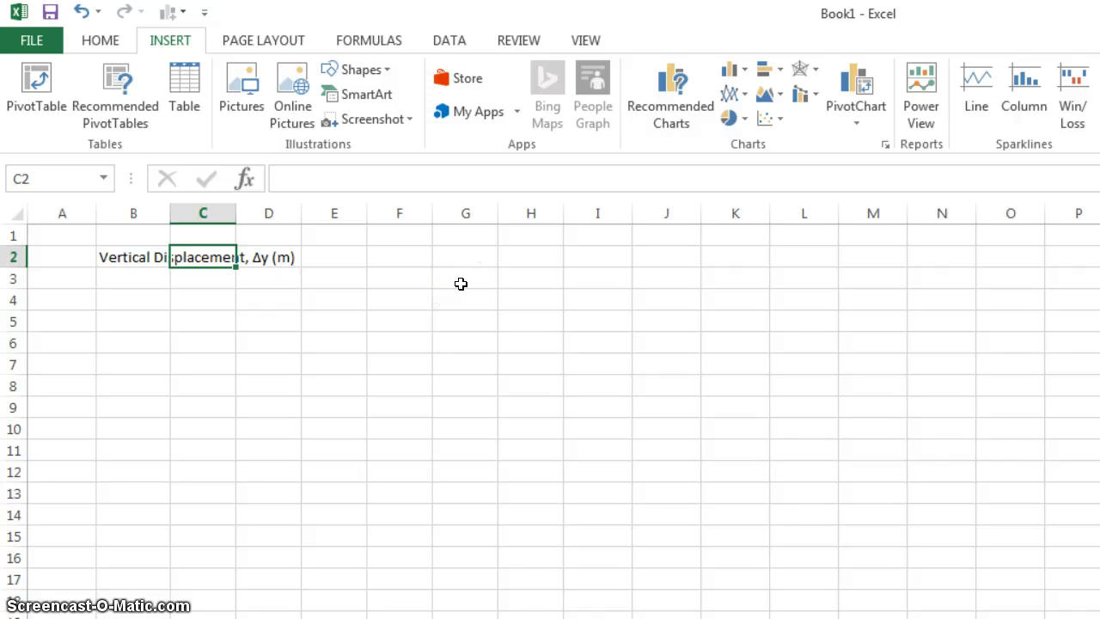
Enter the headings "Time of Release, ti (s)" in C2 and "Time of Impact, tf (s)" in D2
type("Time of Release, ti (s")
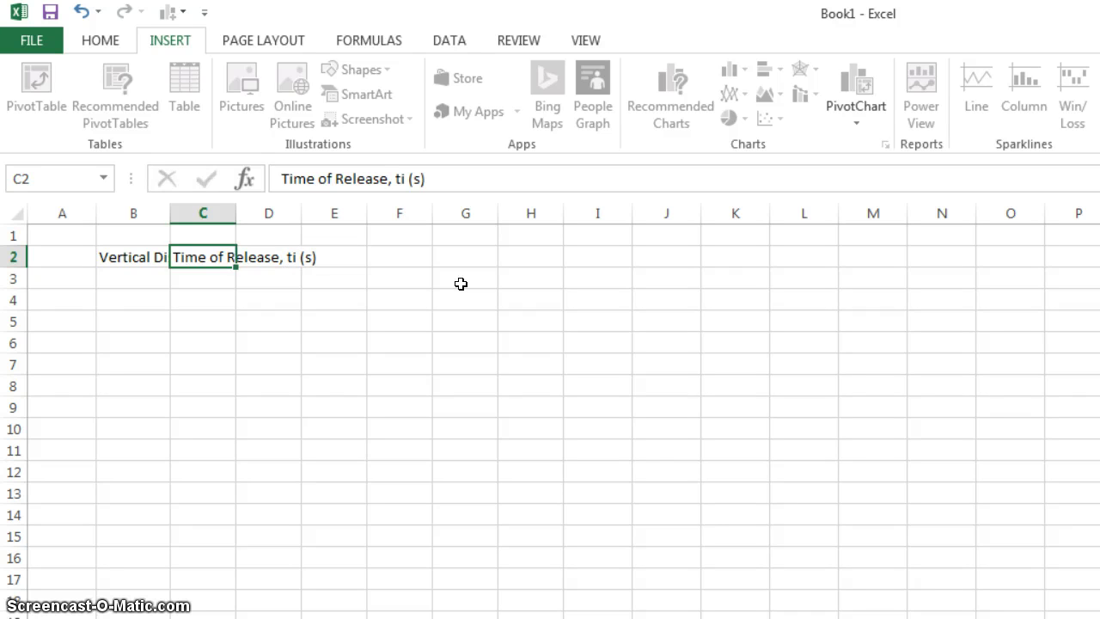
key("Tab")
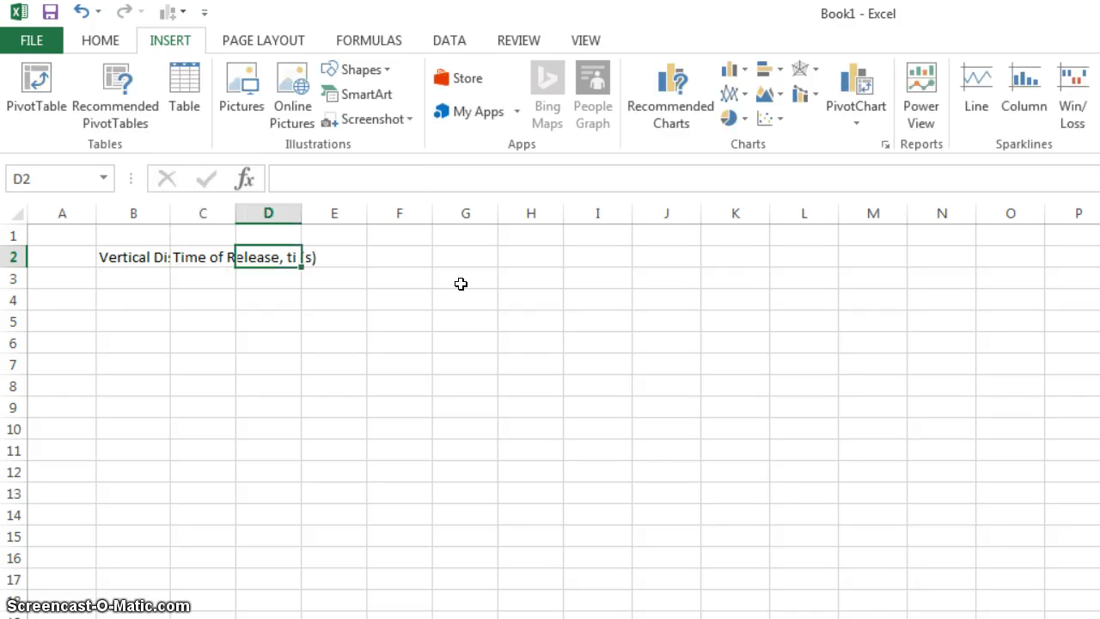
type("Time of Impact, tf (s")
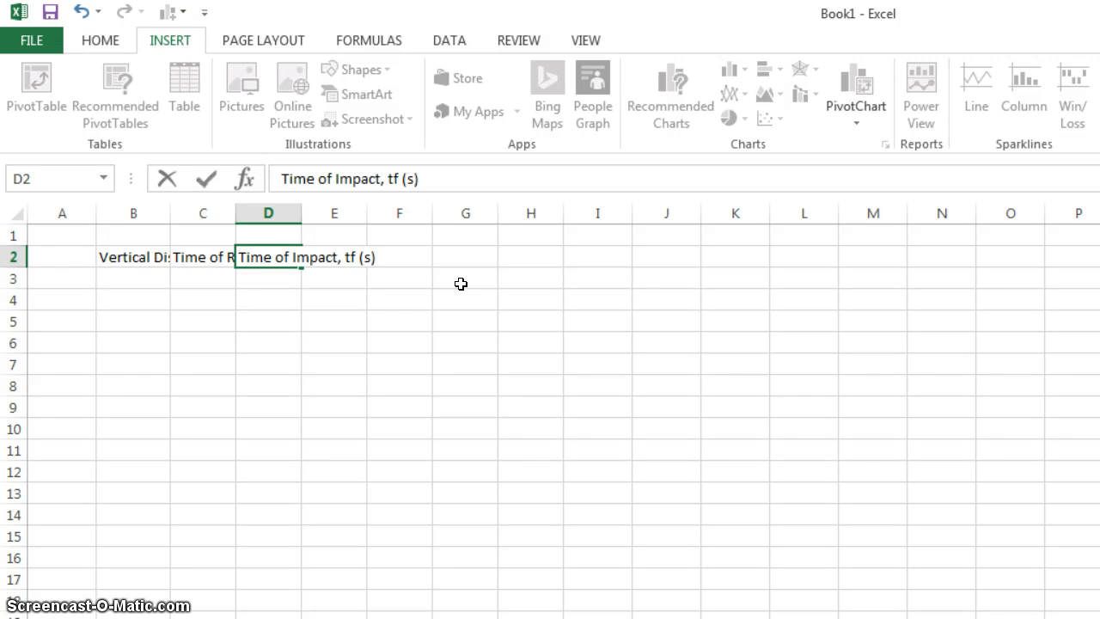
key("Tab")
left_click(136, 299)
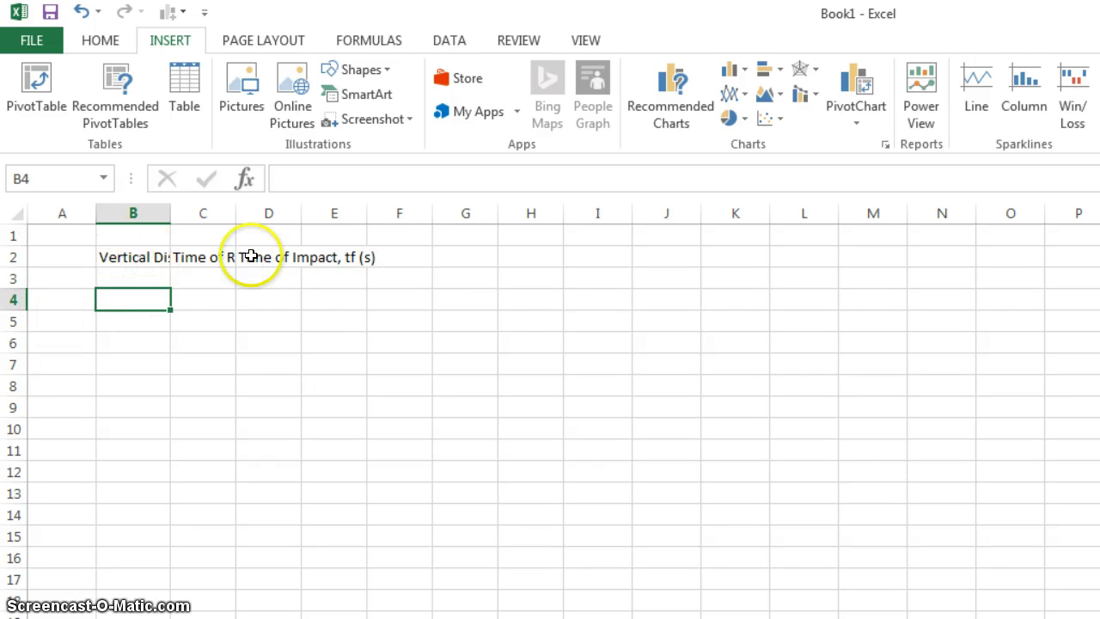
left_click(154, 256)
left_click(204, 253)
left_click(135, 251)
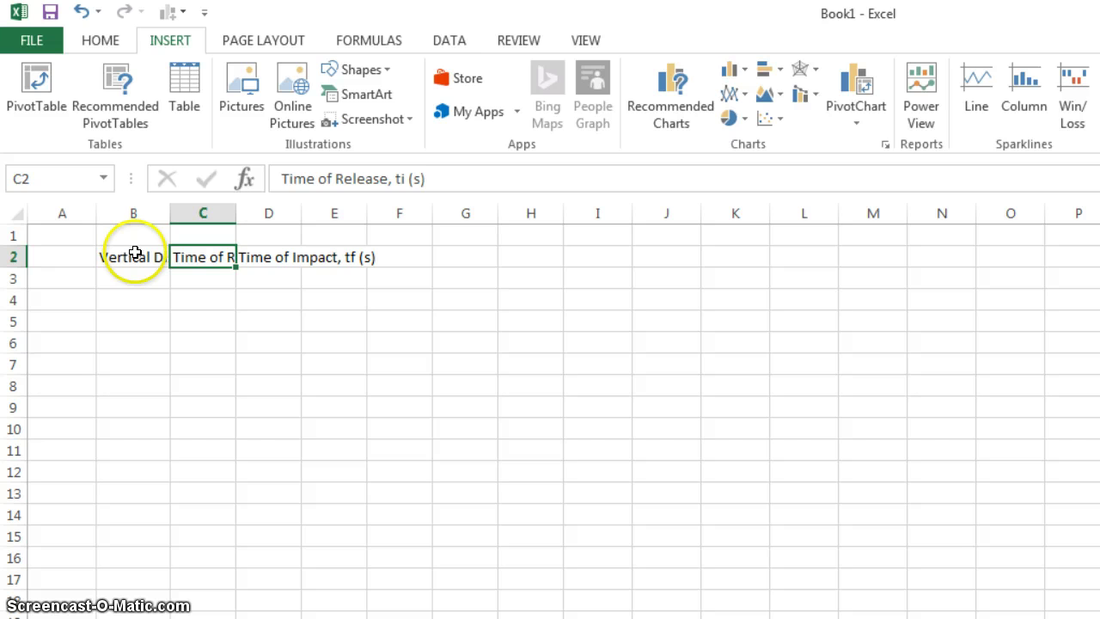
left_click(143, 256)
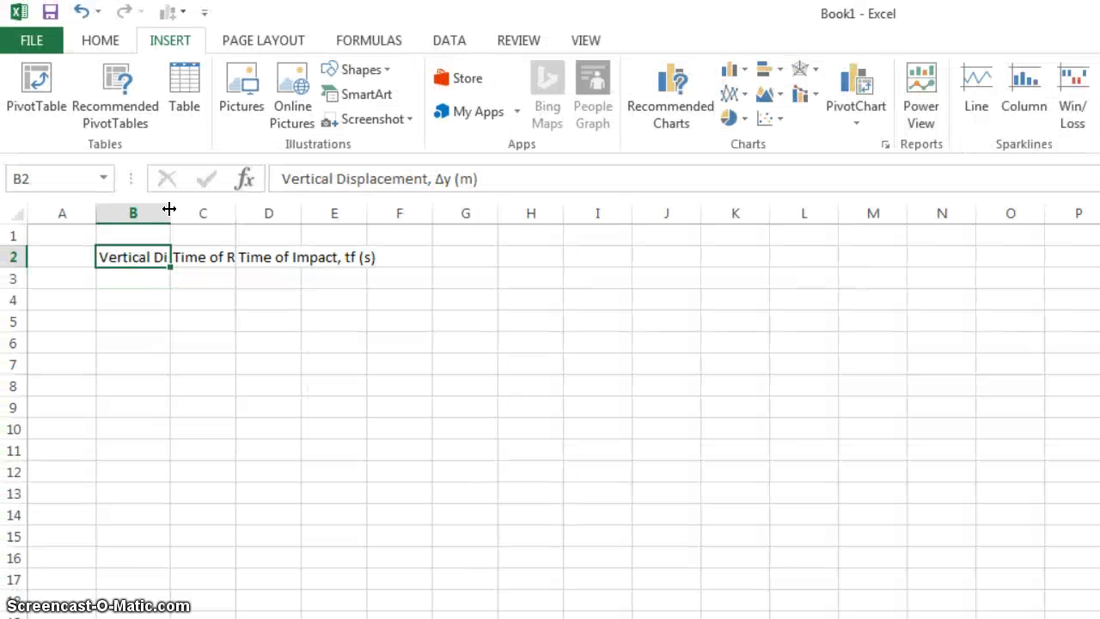
Try auto-fitting column B to its Vertical Displacement heading, and undo that width change
mouse_move(169, 210)
left_mouse_down()
mouse_move(225, 211)
mouse_move(170, 215)
left_mouse_up()
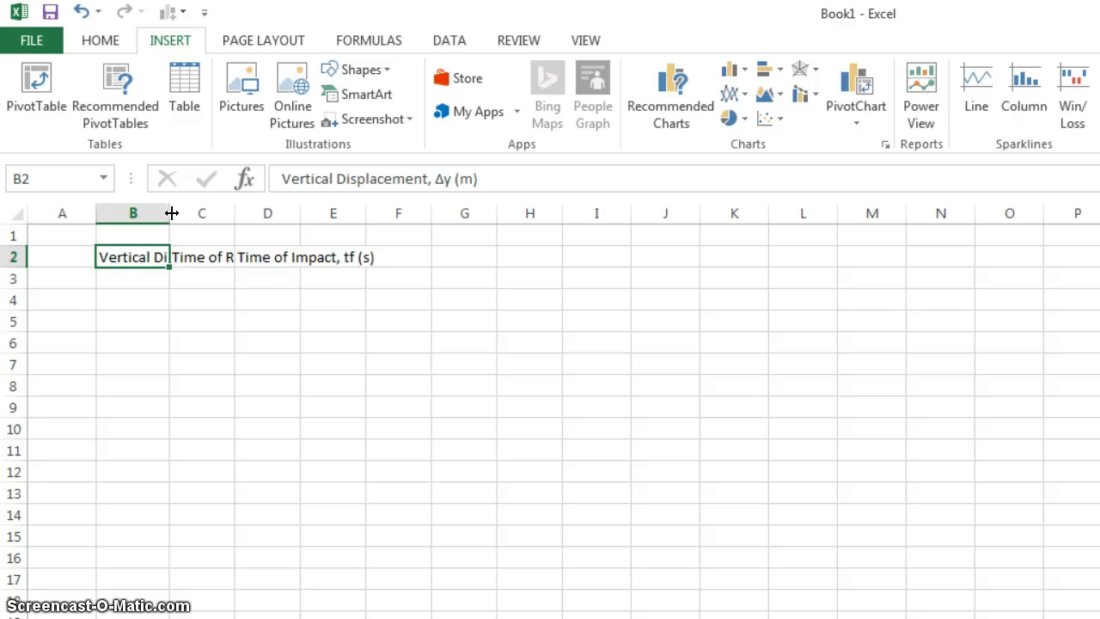
double_click(169, 212)
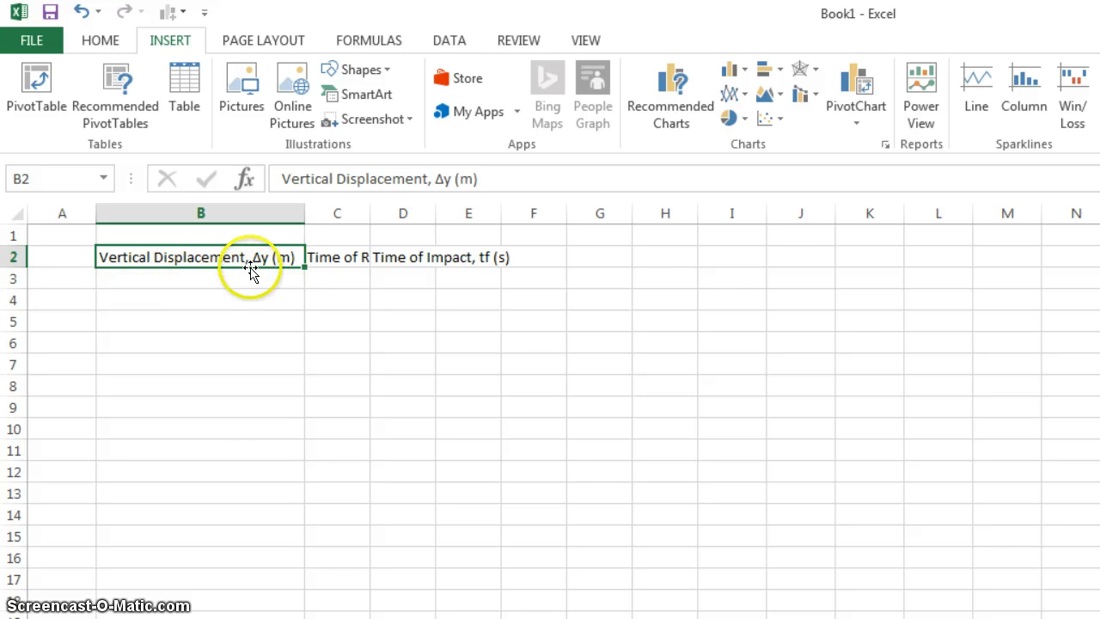
key("ctrl+z")
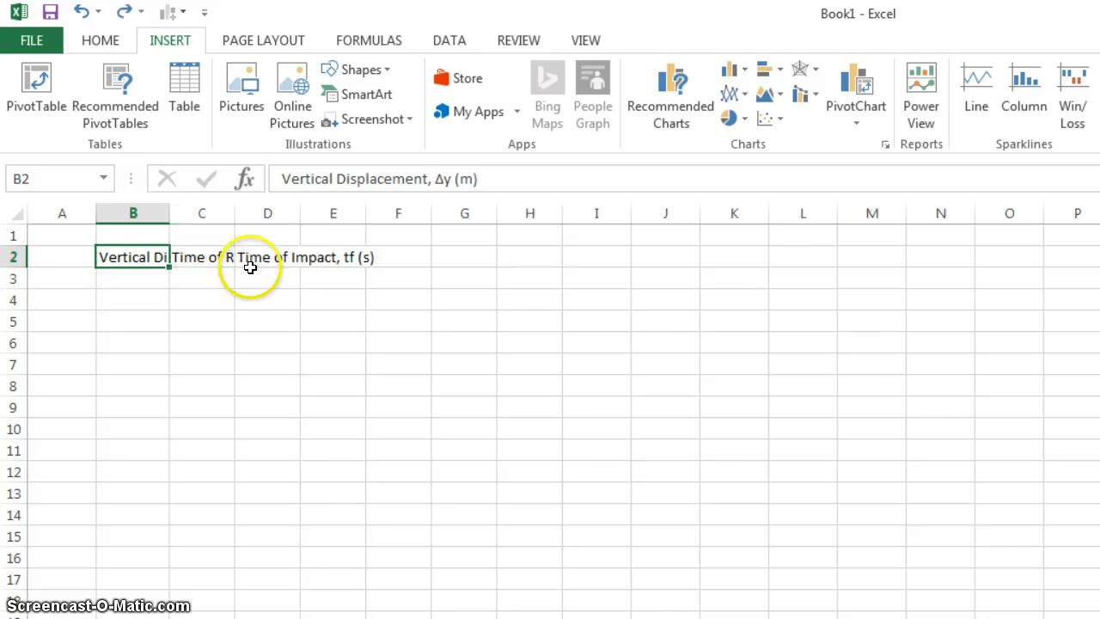
Auto-fit the widths of columns B through D together so each matches its heading
left_click(133, 212)
left_click_drag(133, 234, 204, 562)
left_click(164, 344)
left_click(133, 212)
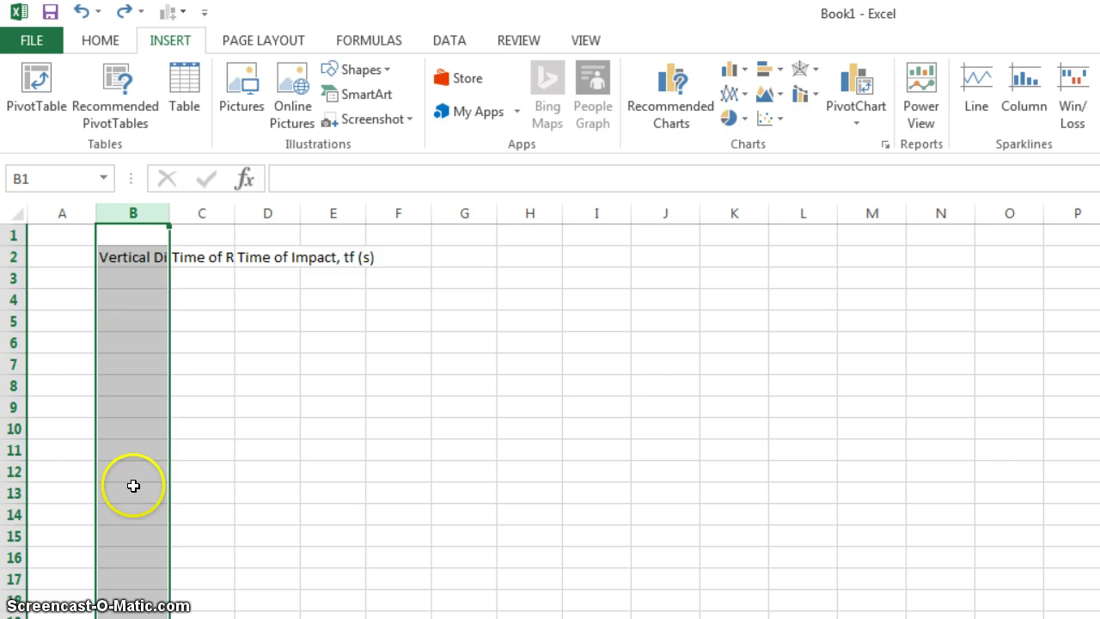
left_click_drag(133, 211, 268, 211)
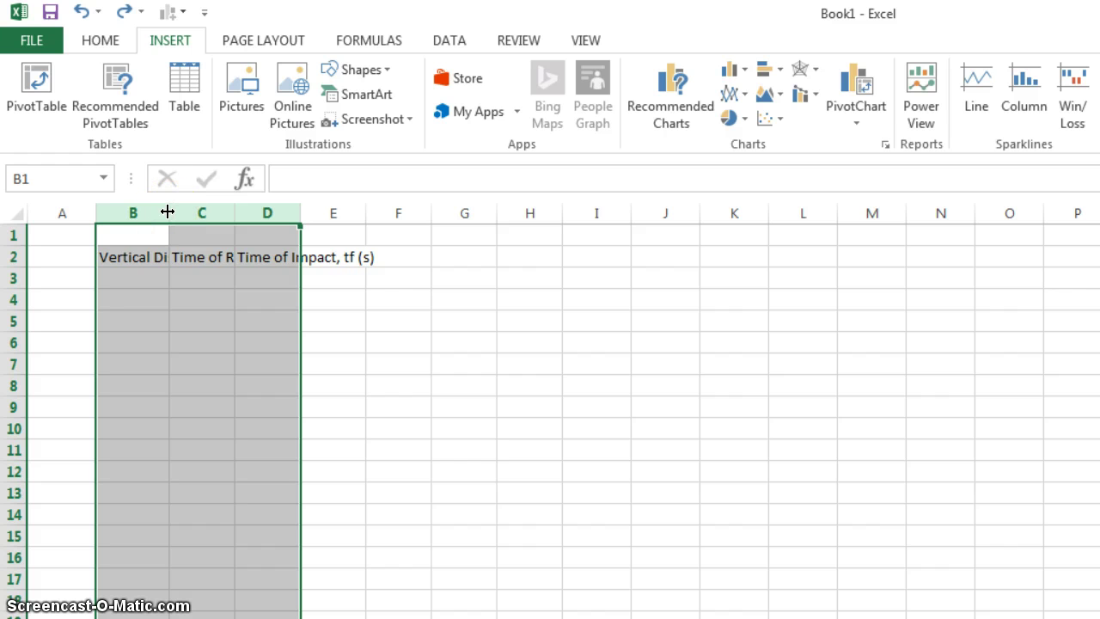
double_click(233, 212)
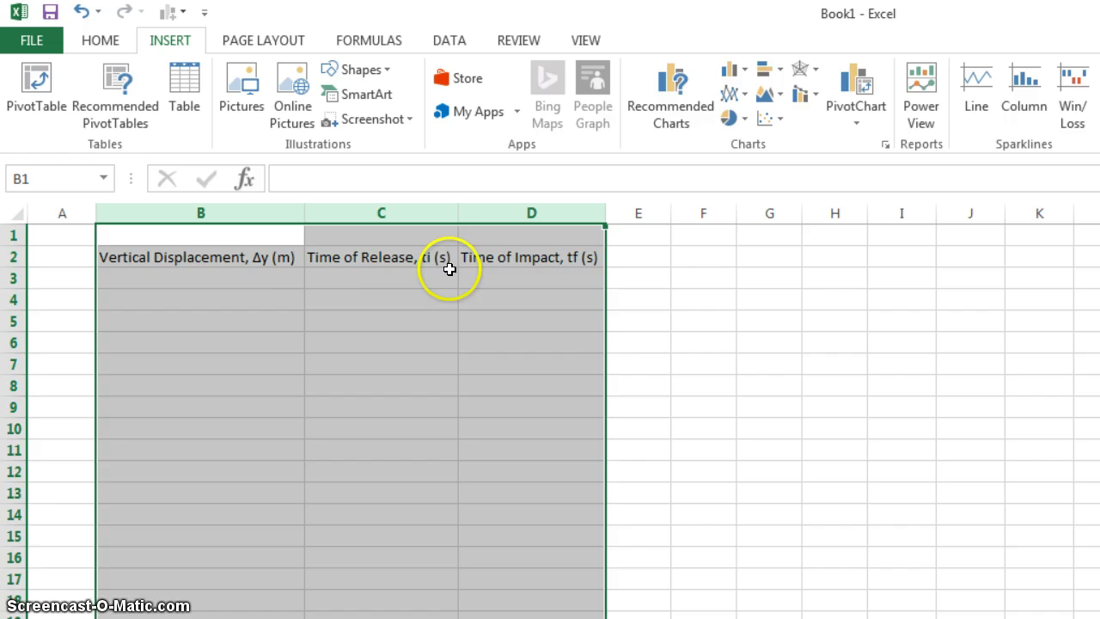
Format the "i" in the C2 heading "Time of Release, ti (s)" as subscript
left_click(405, 274)
key("Up")
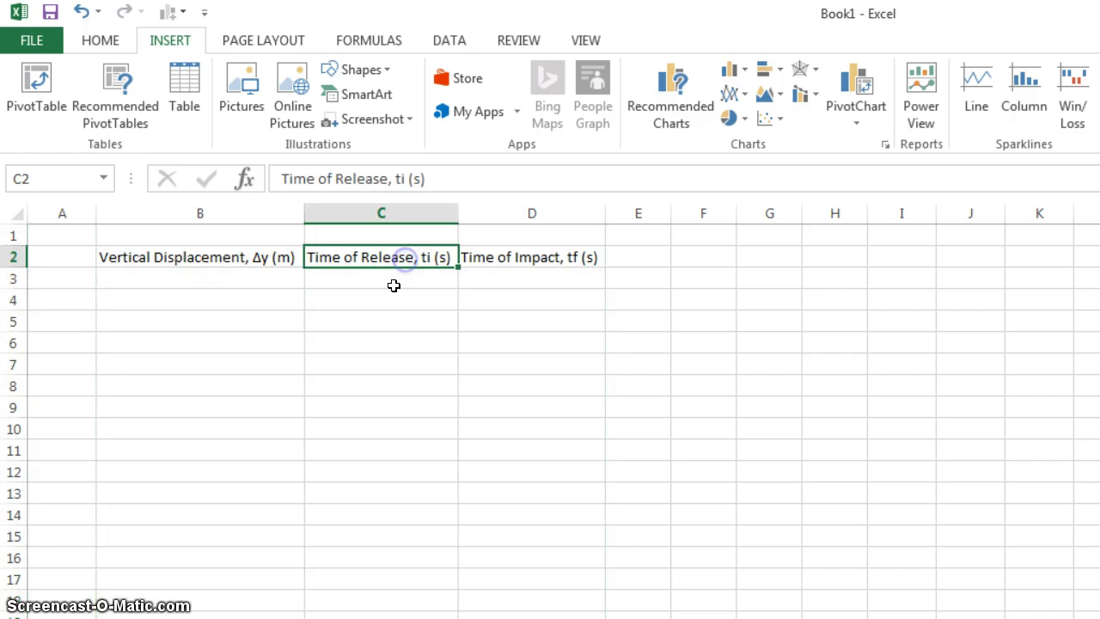
left_click(400, 179)
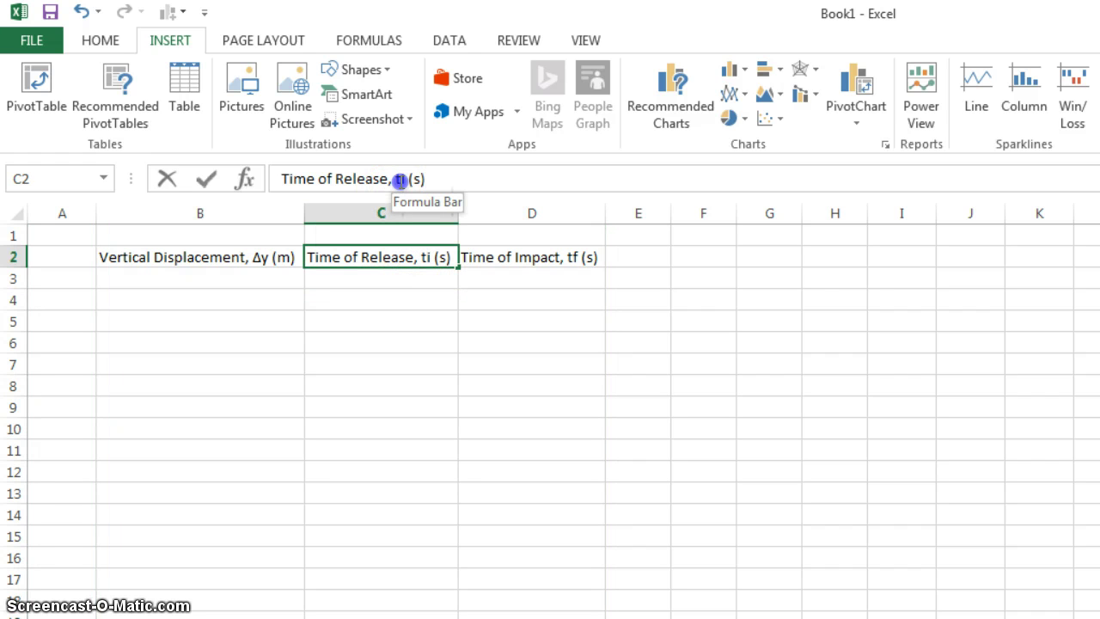
double_click(404, 179)
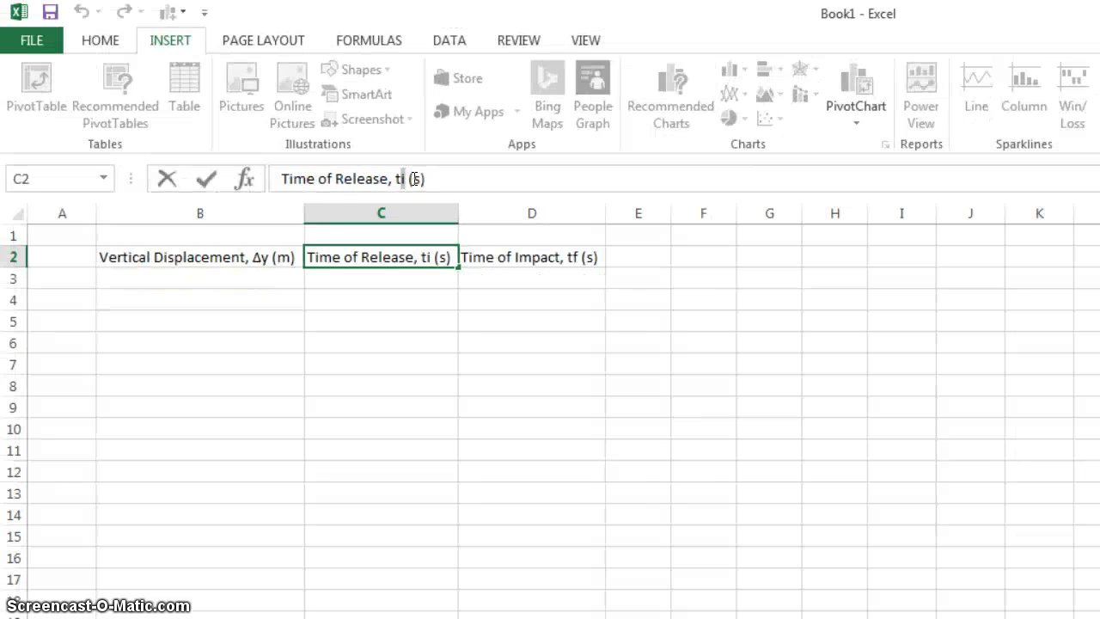
left_click(93, 41)
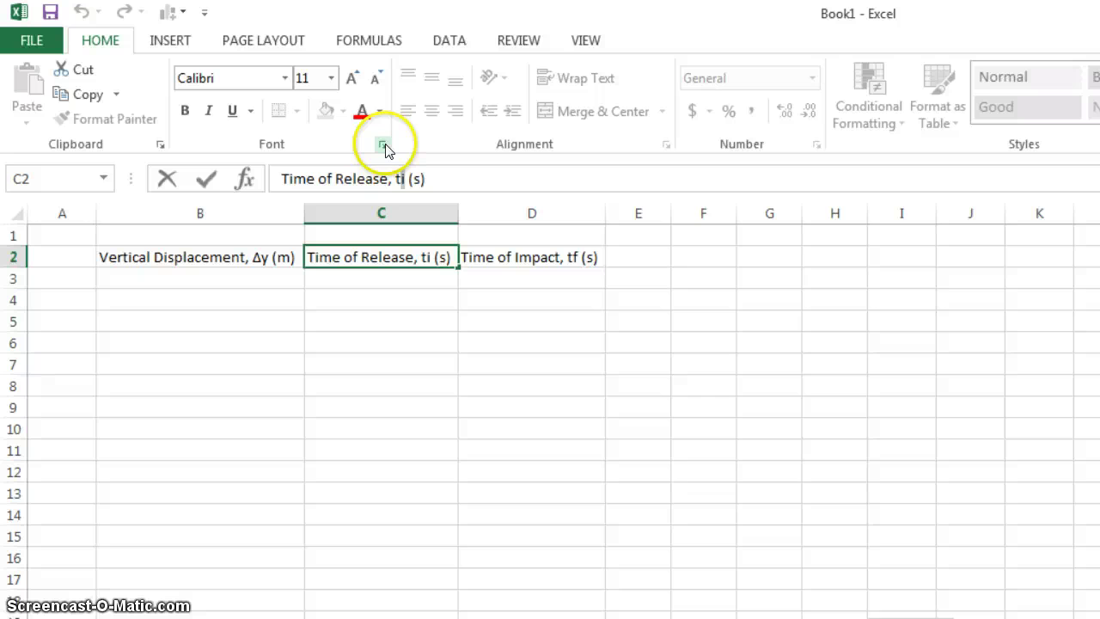
left_click(386, 146)
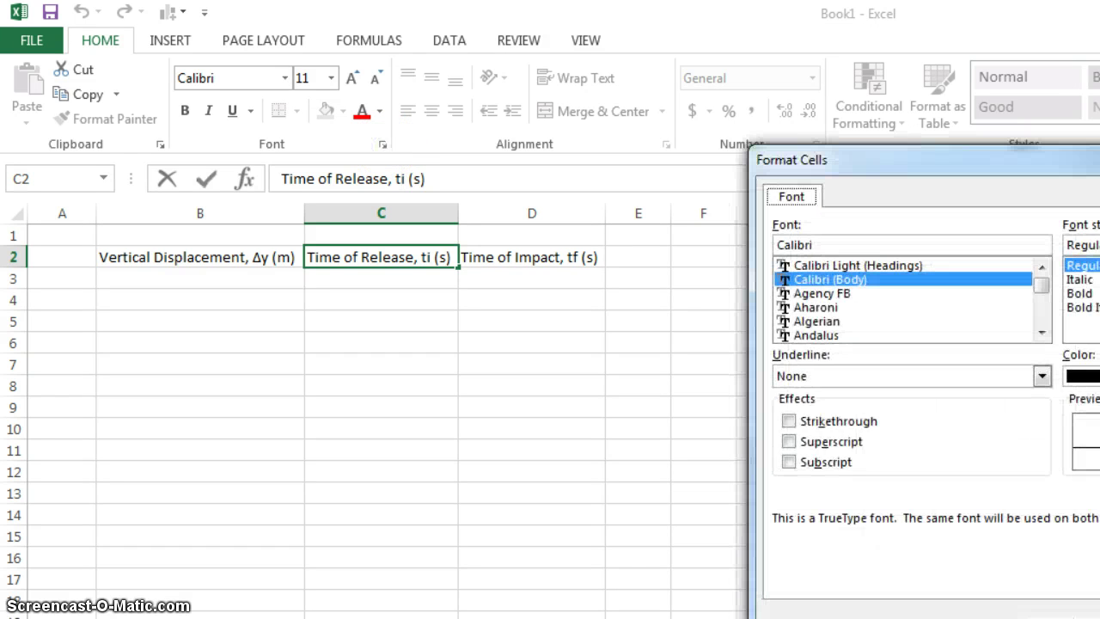
left_click_drag(891, 156, 586, 103)
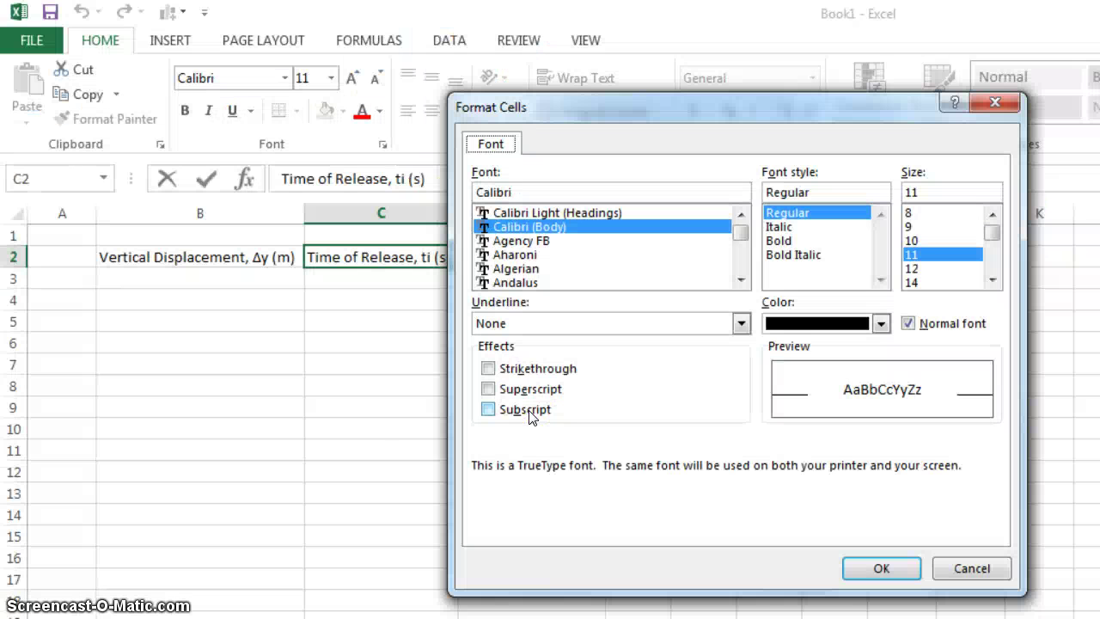
left_click(524, 410)
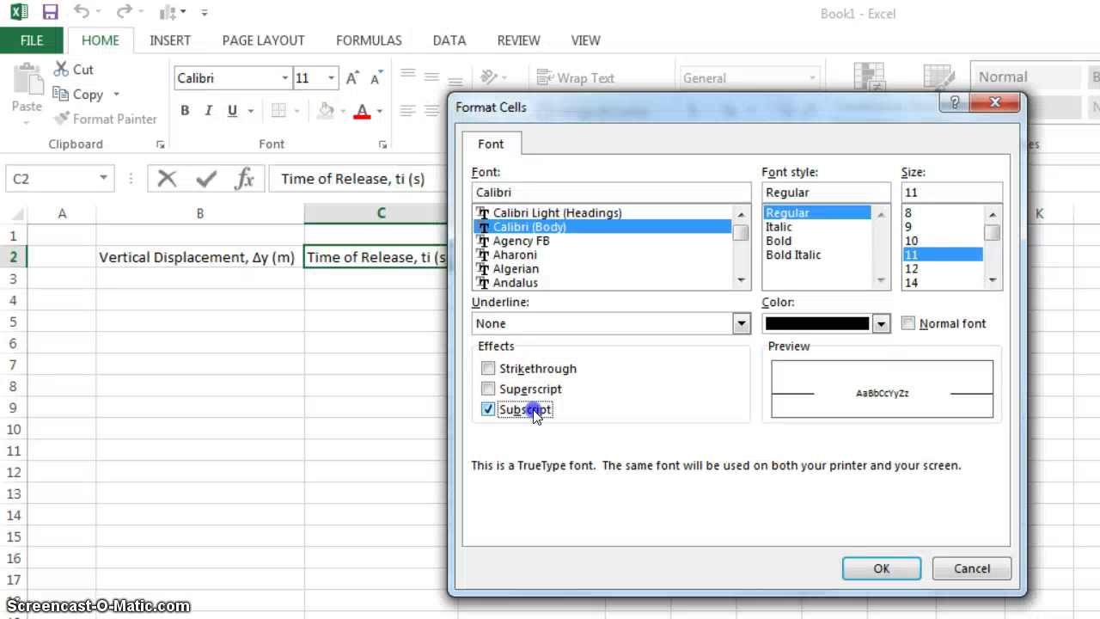
left_click(882, 570)
Format the "f" in the D2 heading "Time of Impact, tf (s)" as subscript and commit the cell
left_click(531, 258)
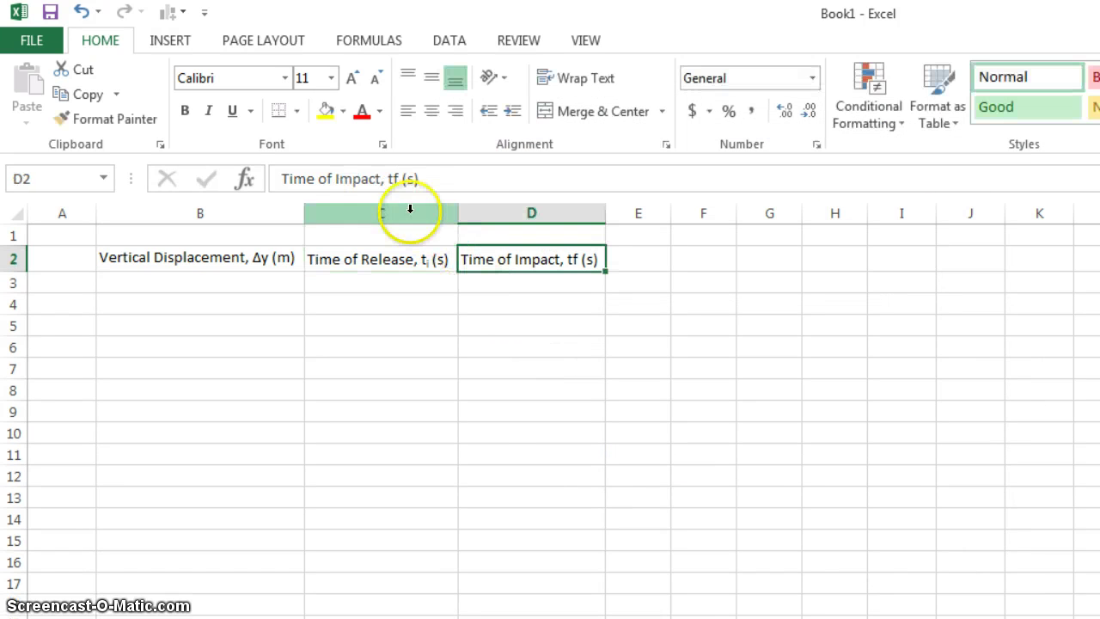
left_click_drag(392, 178, 400, 178)
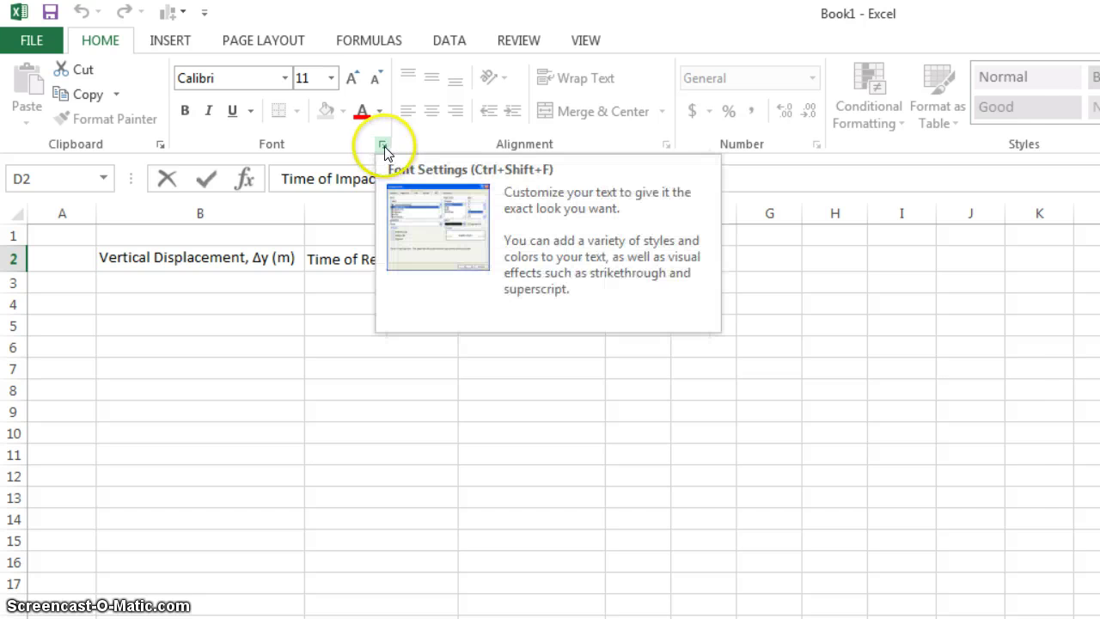
left_click(383, 147)
left_click_drag(608, 110, 560, 83)
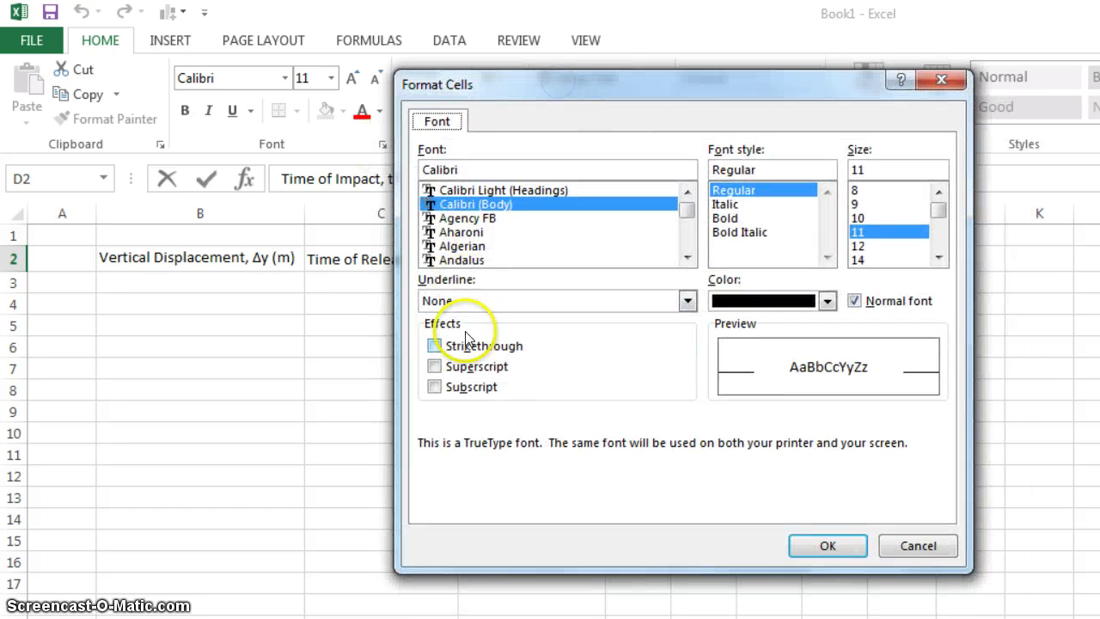
left_click(436, 387)
left_click(827, 545)
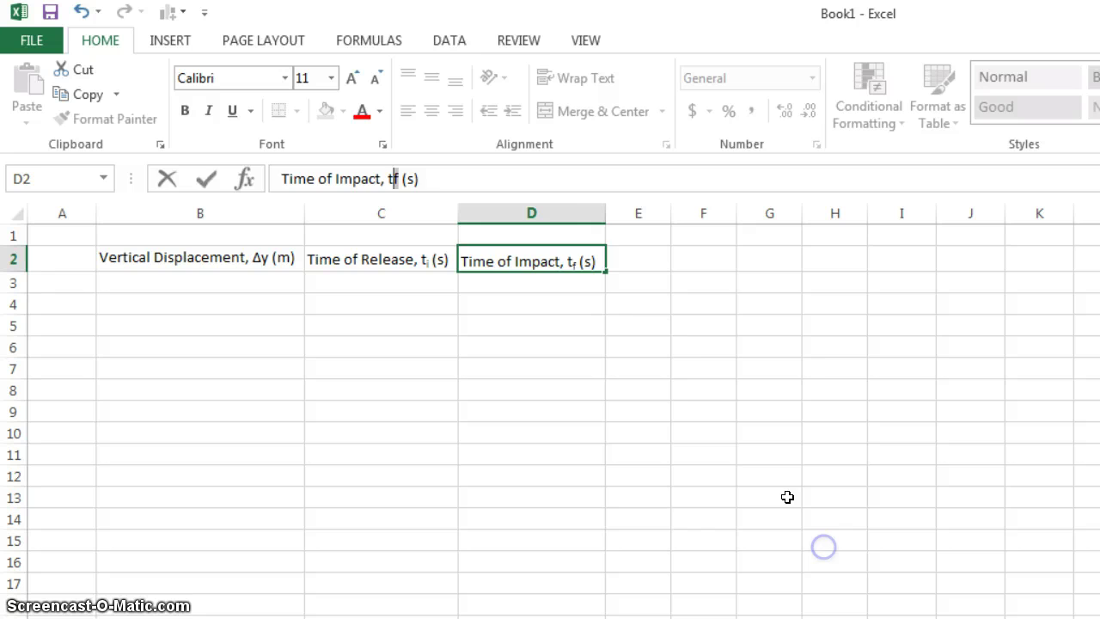
key("Tab")
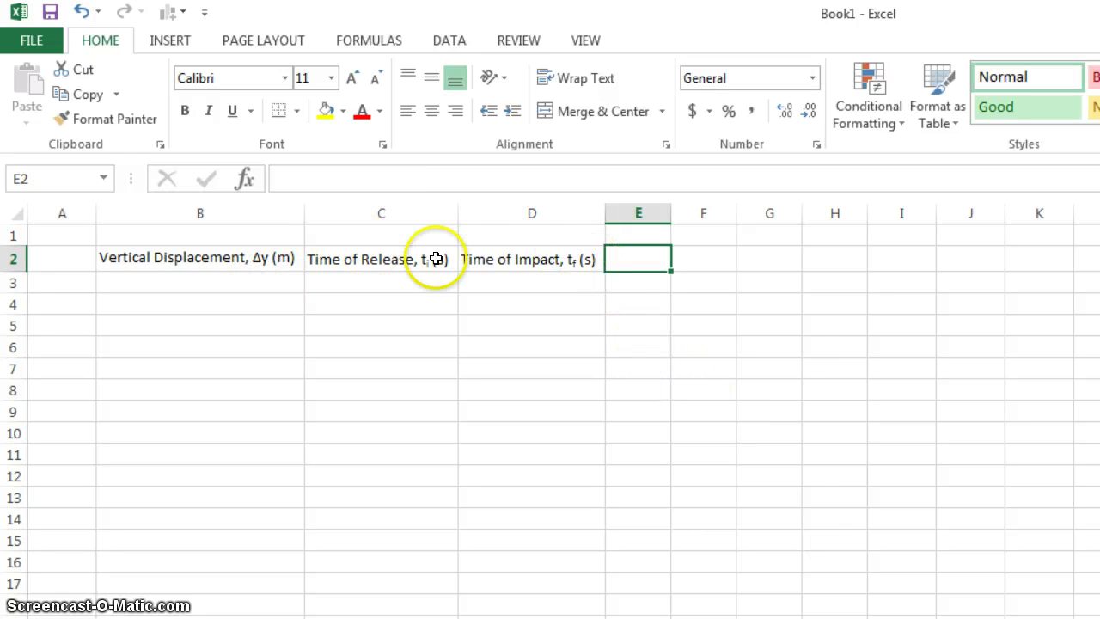
Fill B3:D13 with eleven rows of displacement, release and impact data, from 0.1, 1.6, 1.8 through 1.6, 1.6, 2.17
left_click(259, 283)
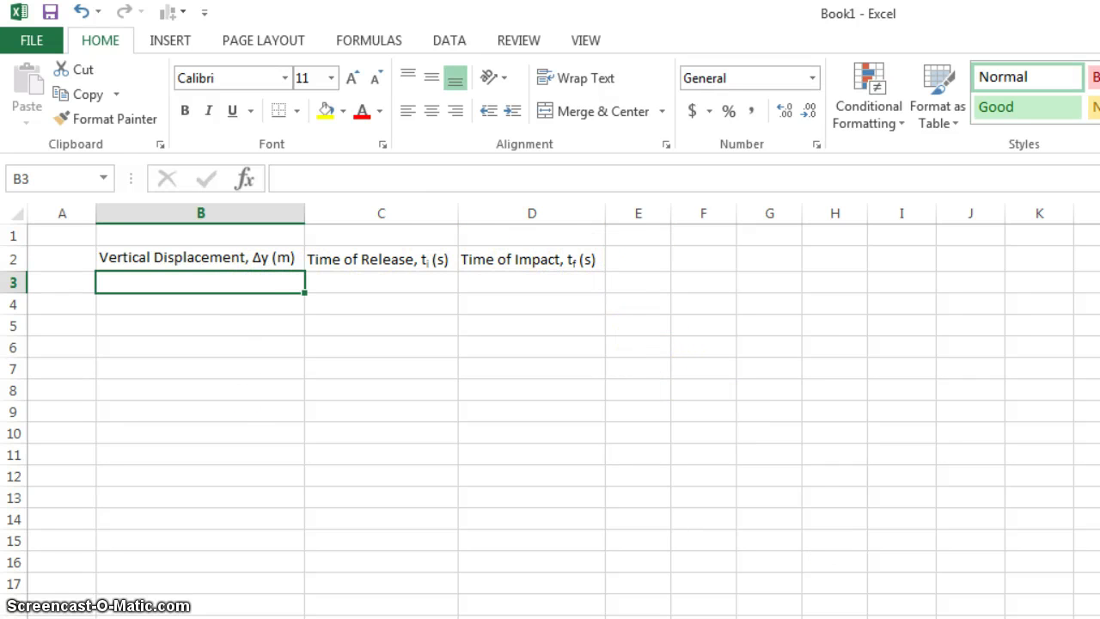
type("0.1\t1.6\t1.8 0.25\t2.87\t3.1 0.4\t0.52\t0.82 0.55\t1.78\t2.09 0.7\t3.2\t3.6 0.85\t3.51\t3.94 1\t1.27\t1.72 1.15\t0.6\t1.1 1.3\t5.2\t5.73 1.45\t0.82\t1.38 1.6\t1.6\t2.17")
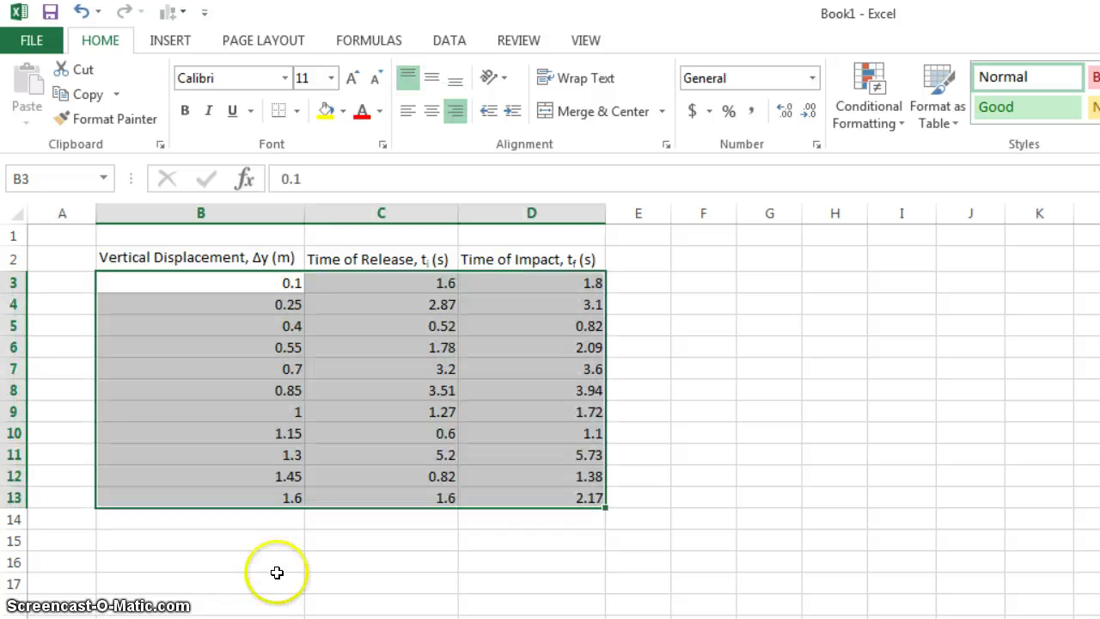
left_click(834, 475)
left_click_drag(283, 280, 599, 502)
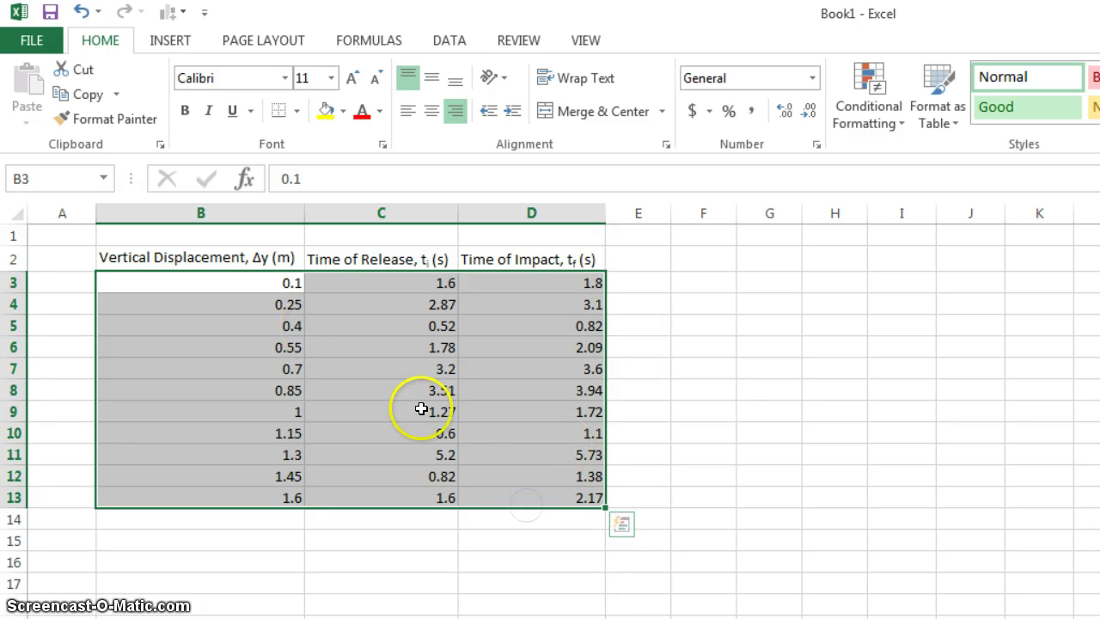
left_click(635, 275)
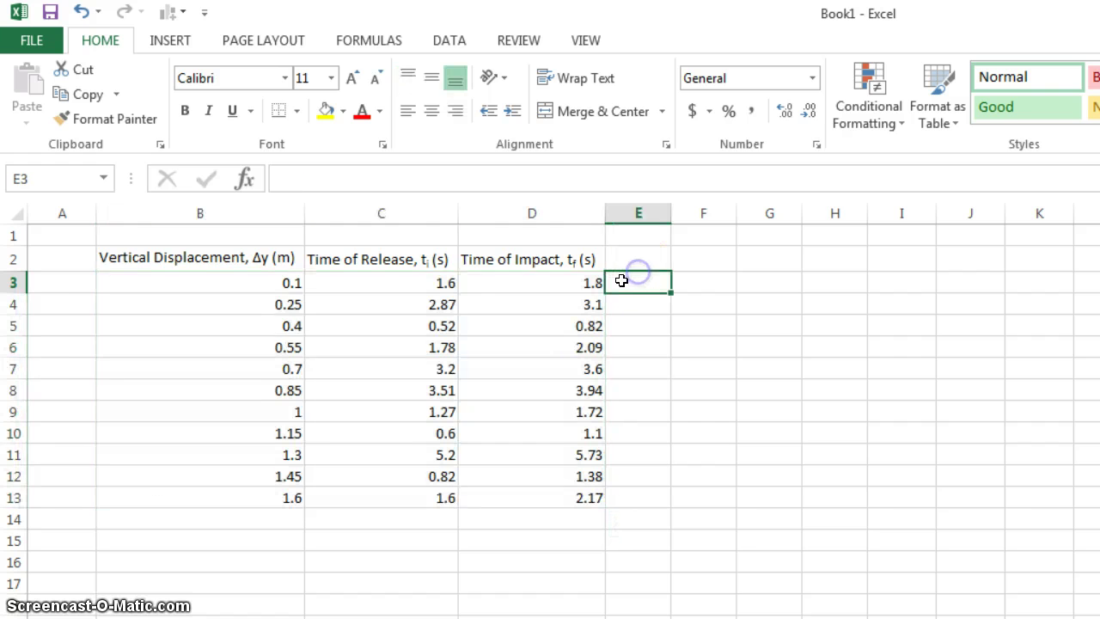
Enter the start of a new heading, "Time of Descent,", in cell E2
left_click(646, 256)
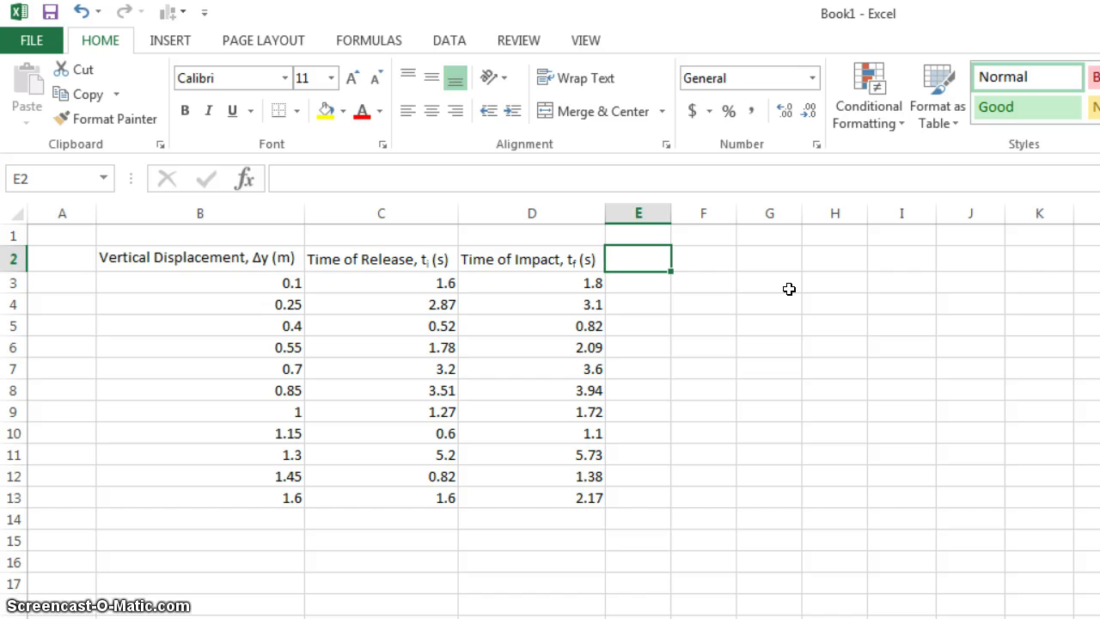
type("Time of Descent")
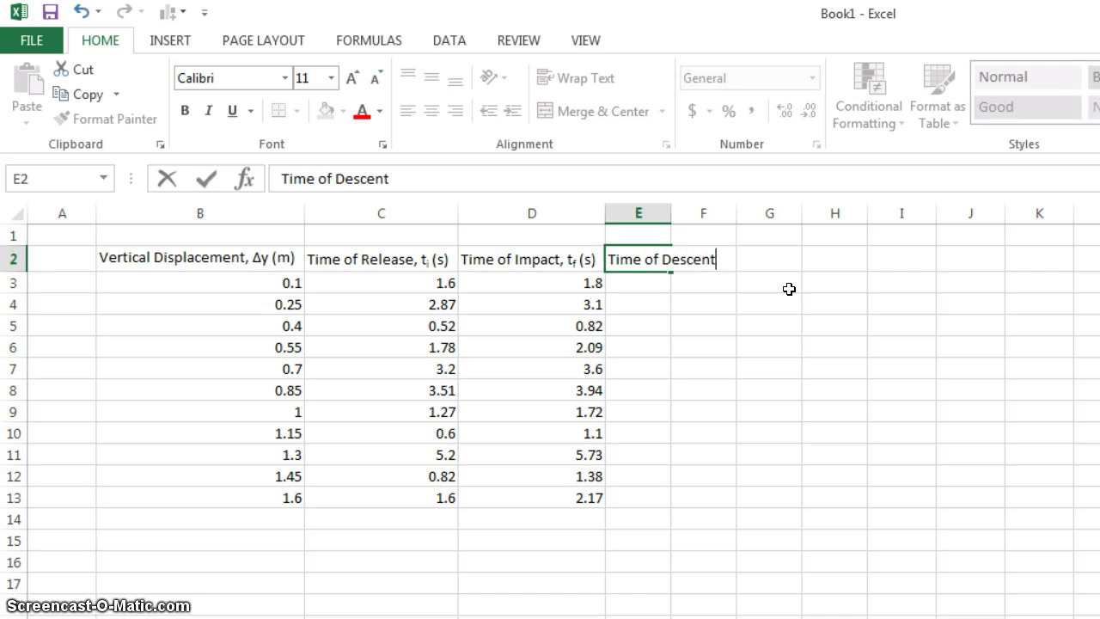
type(",")
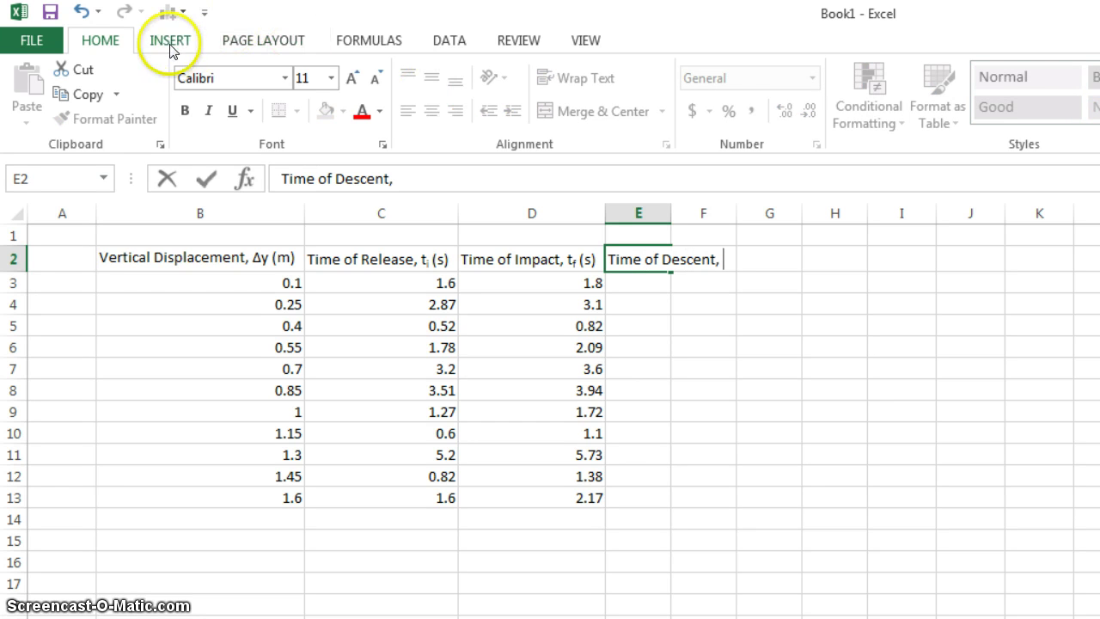
left_click(169, 40)
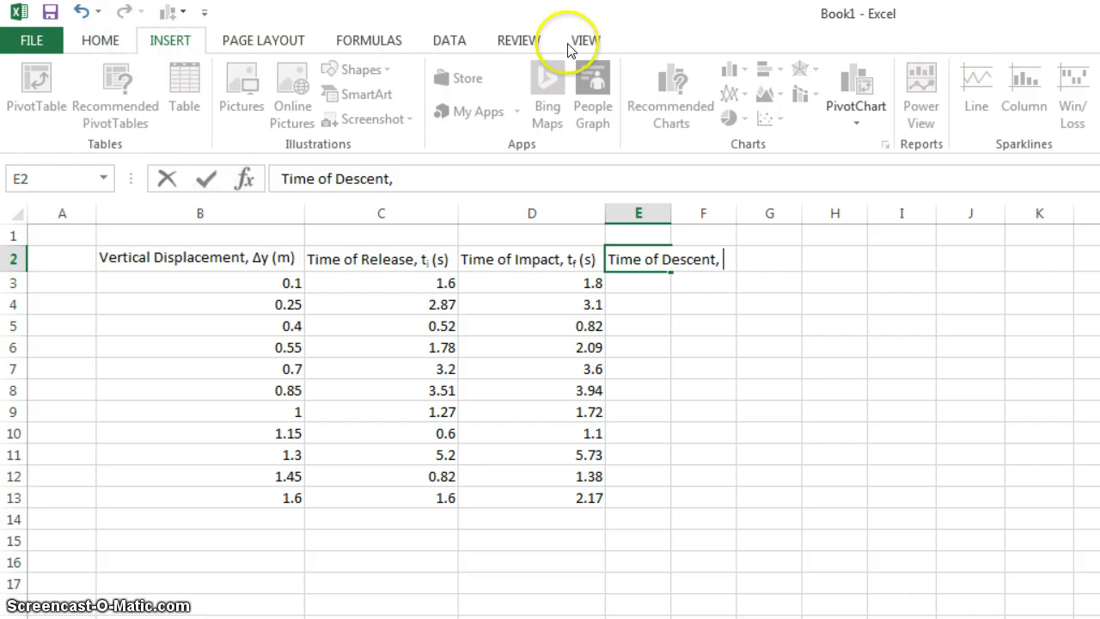
left_click(107, 41)
Copy the delta symbol from the B2 heading and complete the E2 heading as "Time of Descent, Δt (s)"
left_click(242, 258)
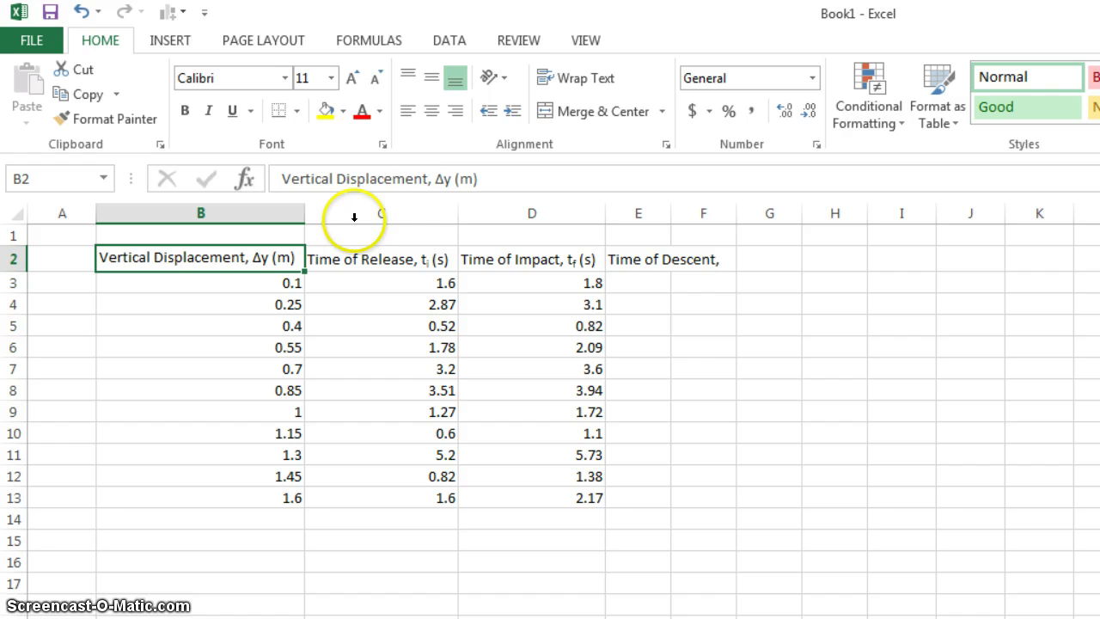
left_click(434, 179)
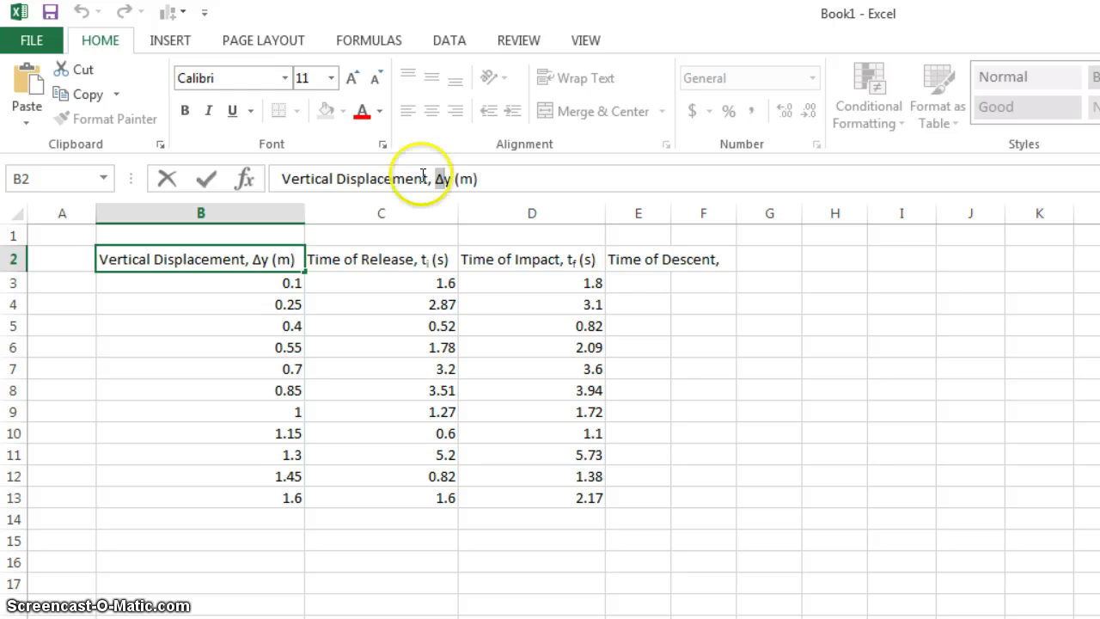
key("Tab")
key("Tab")
key("Tab")
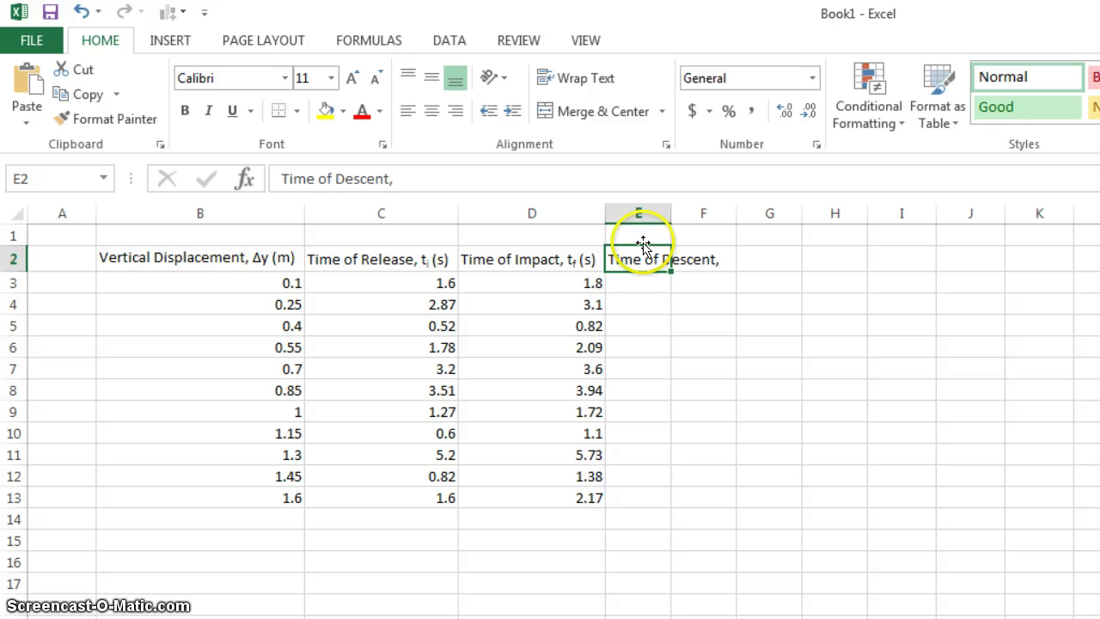
left_click(443, 176)
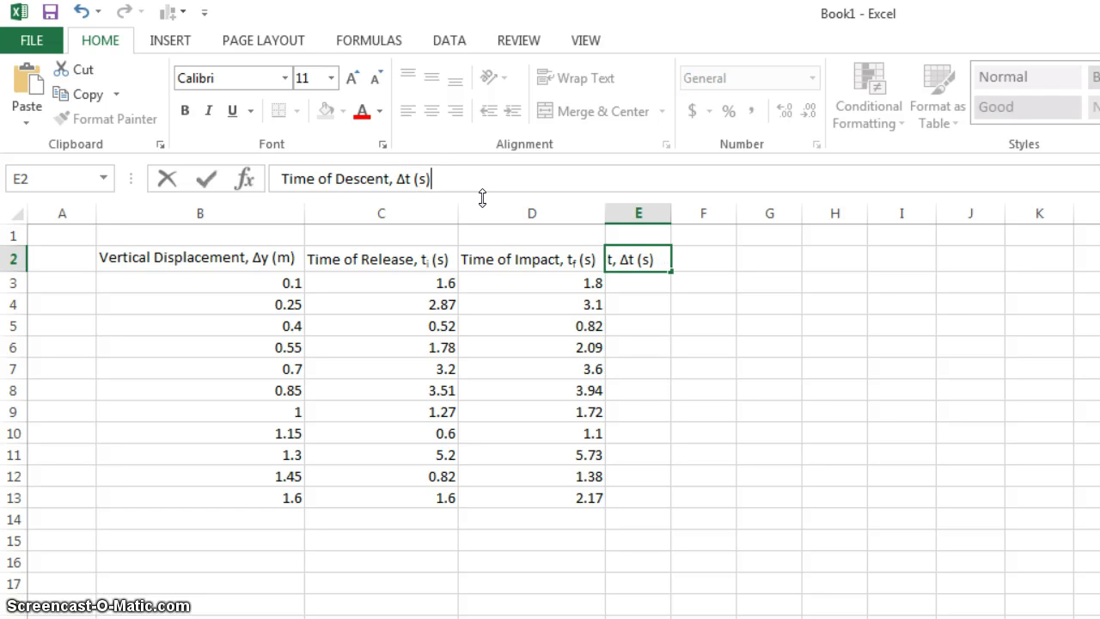
left_click(397, 176)
left_click(419, 178)
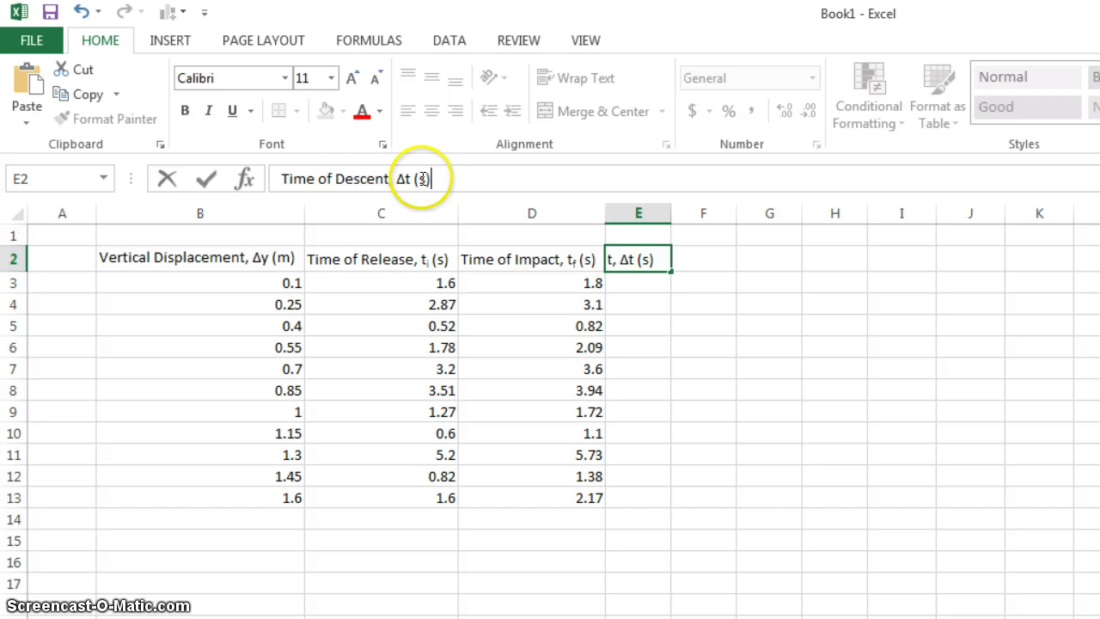
key("Return")
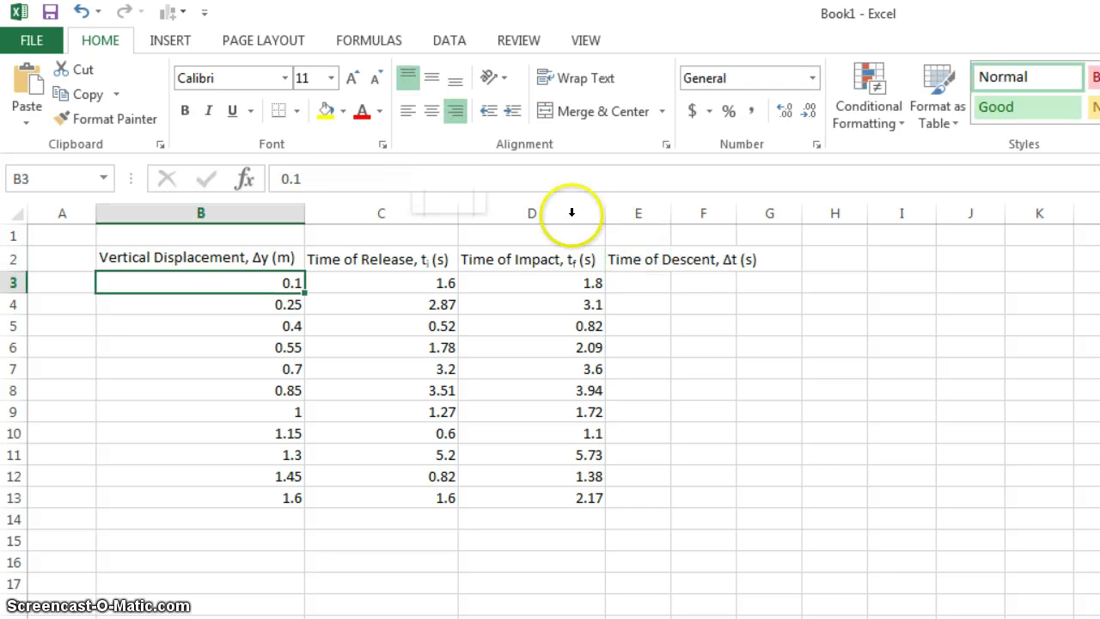
Paste the copied delta symbol over the whole of cell E2, and undo that replacement
left_click(656, 262)
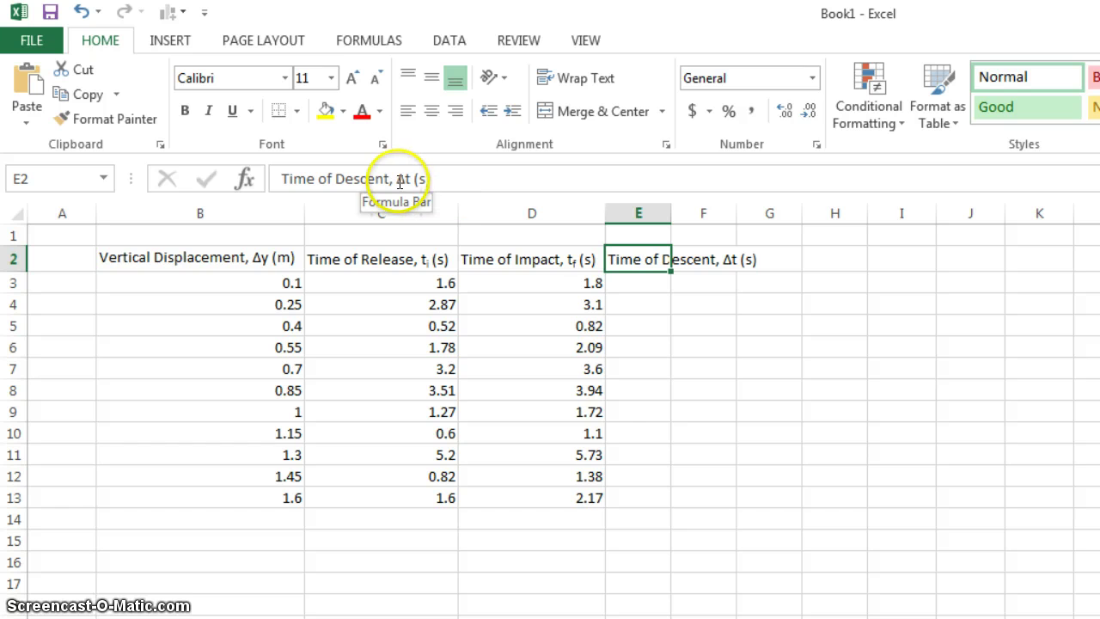
left_click(305, 176)
type("Δ")
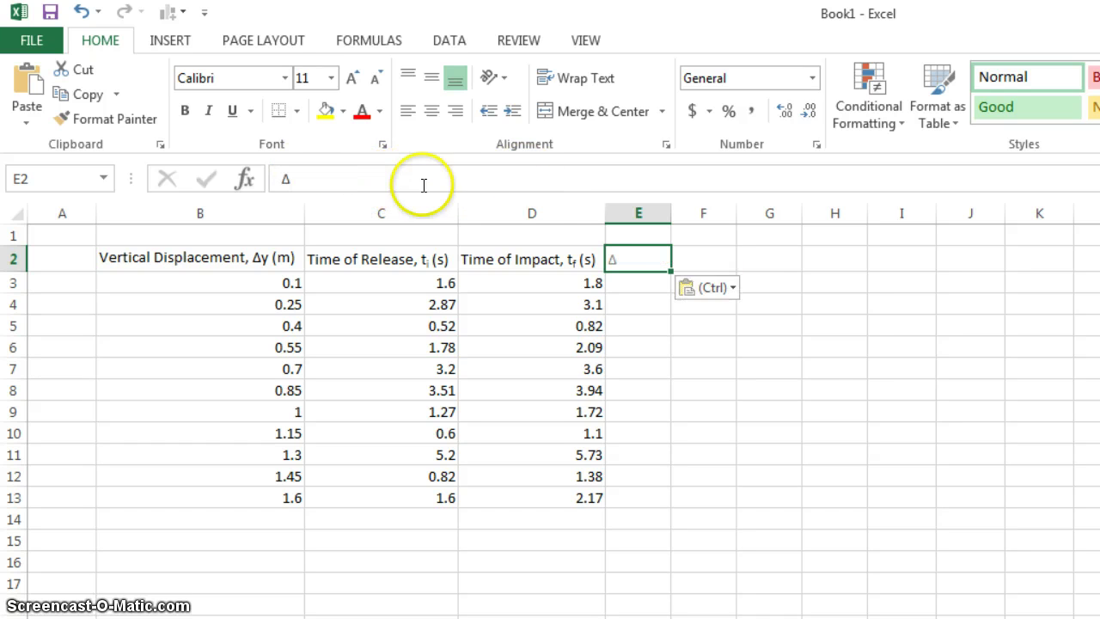
key("ctrl")
key("Escape")
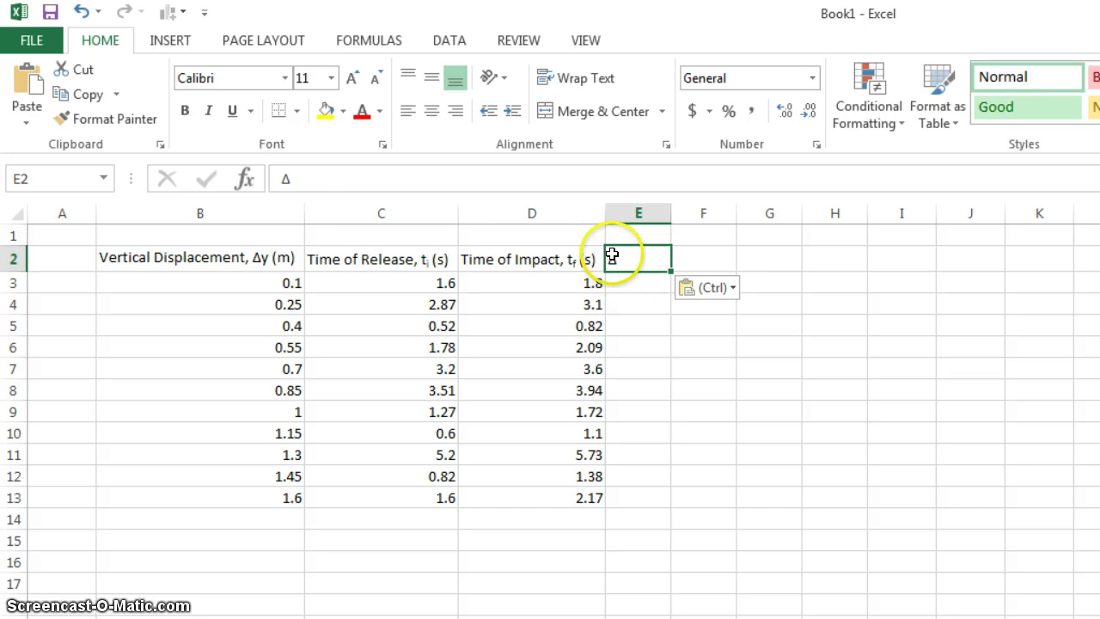
key("ctrl+z")
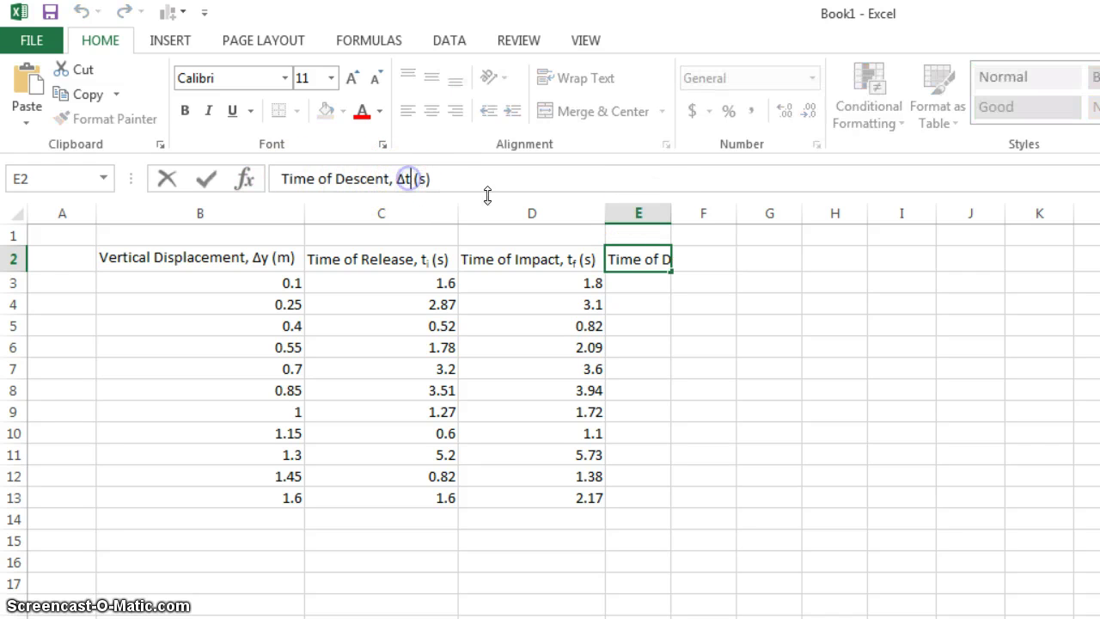
Auto-fit column E to its Time of Descent heading and centre that heading horizontally
left_click(647, 275)
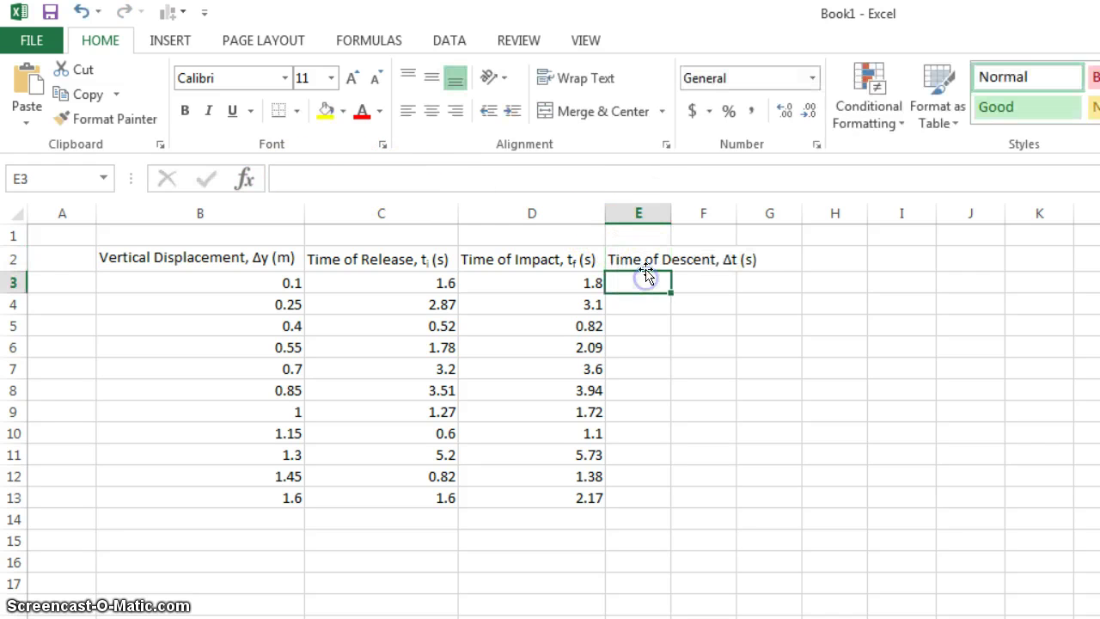
double_click(671, 210)
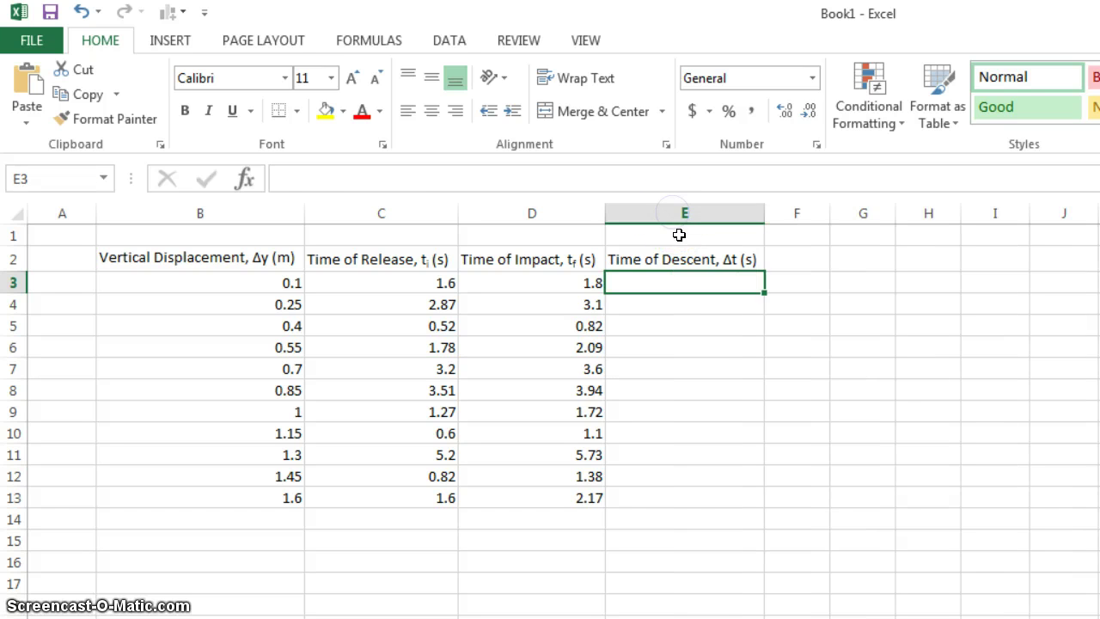
left_click(681, 259)
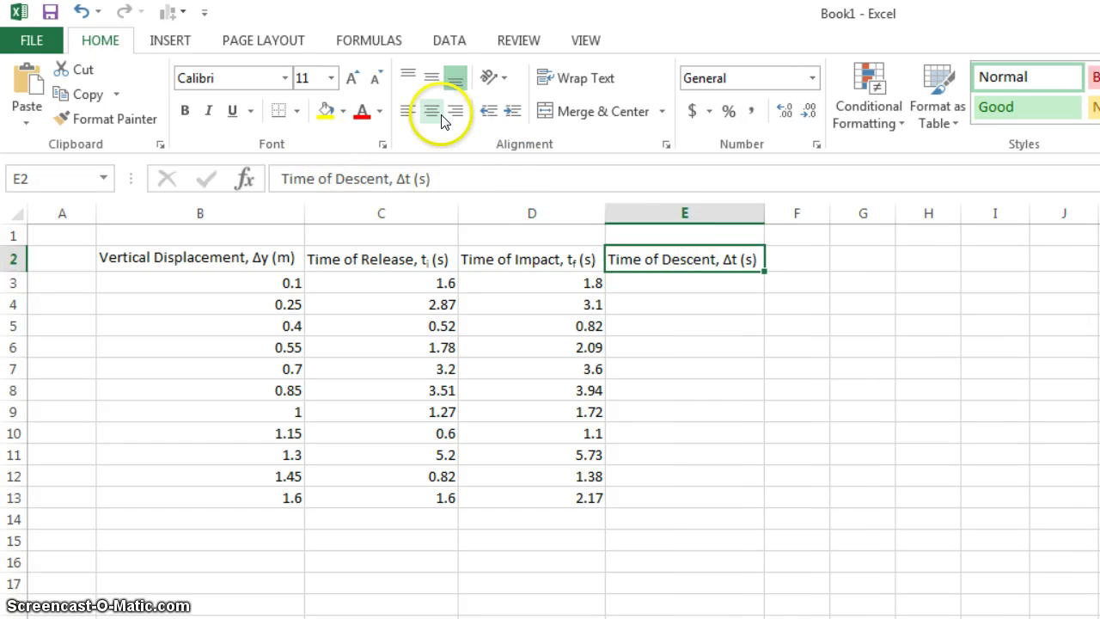
left_click(434, 111)
Centre all headings and data in B2:E13 both vertically and horizontally
left_click_drag(666, 260, 245, 503)
left_click(432, 78)
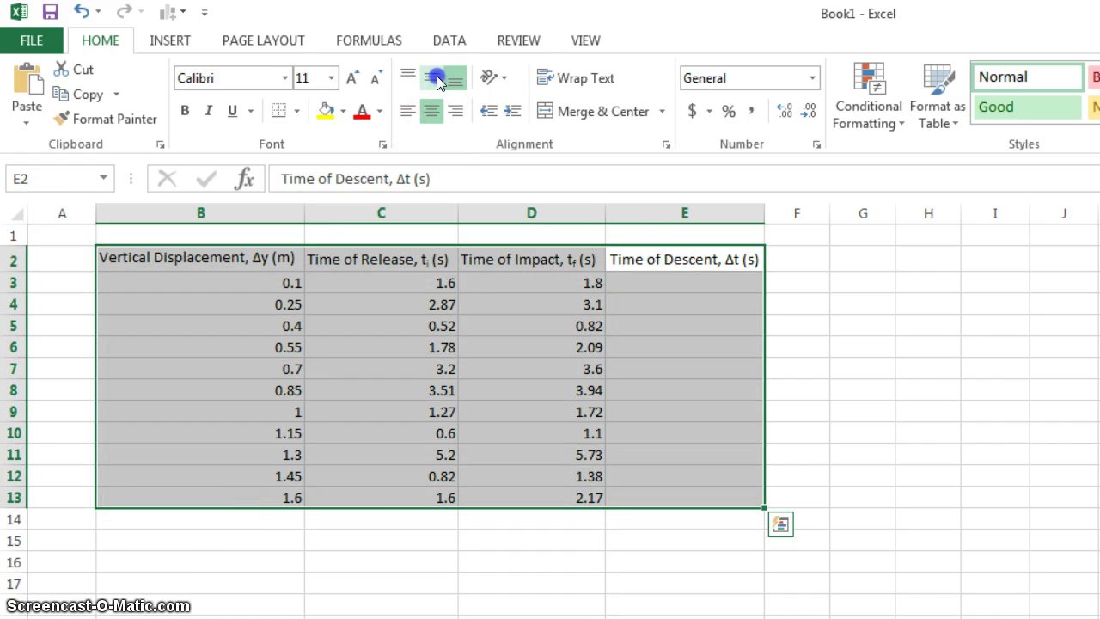
left_click(432, 111)
left_click(658, 285)
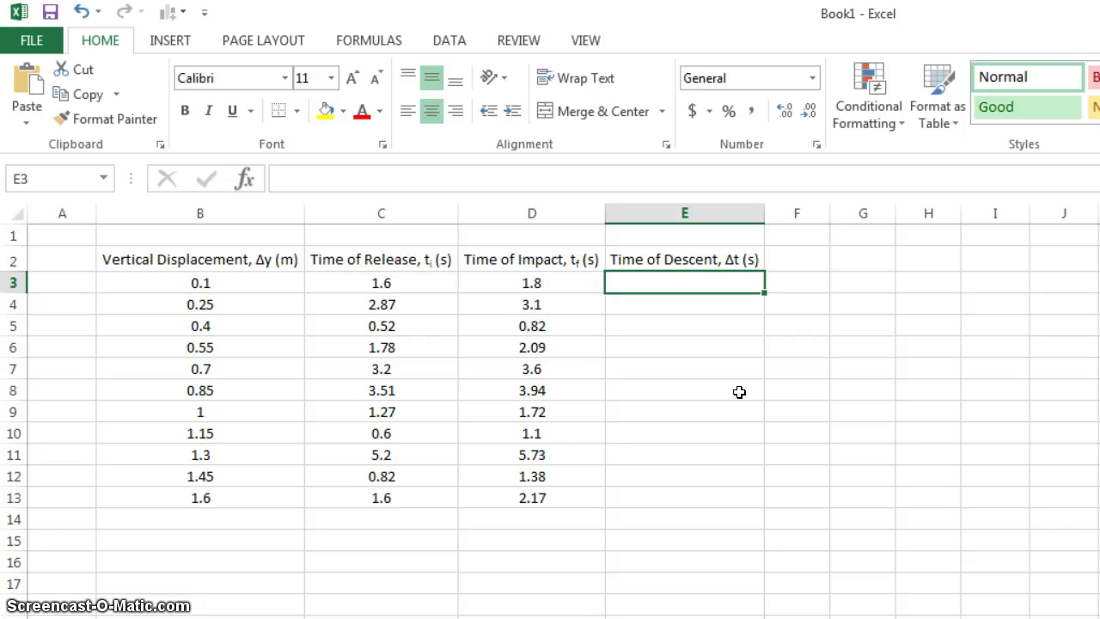
Calculate the first time of descent in E3 from typed values as =1.8-1.6, and clear the cell
type("=1.8")
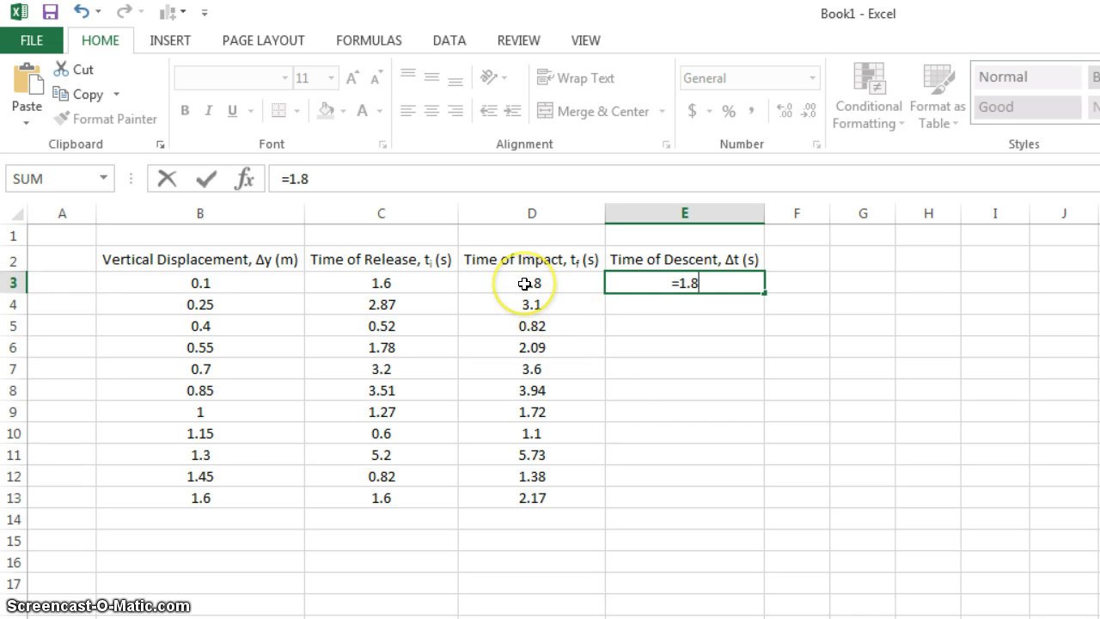
type("-")
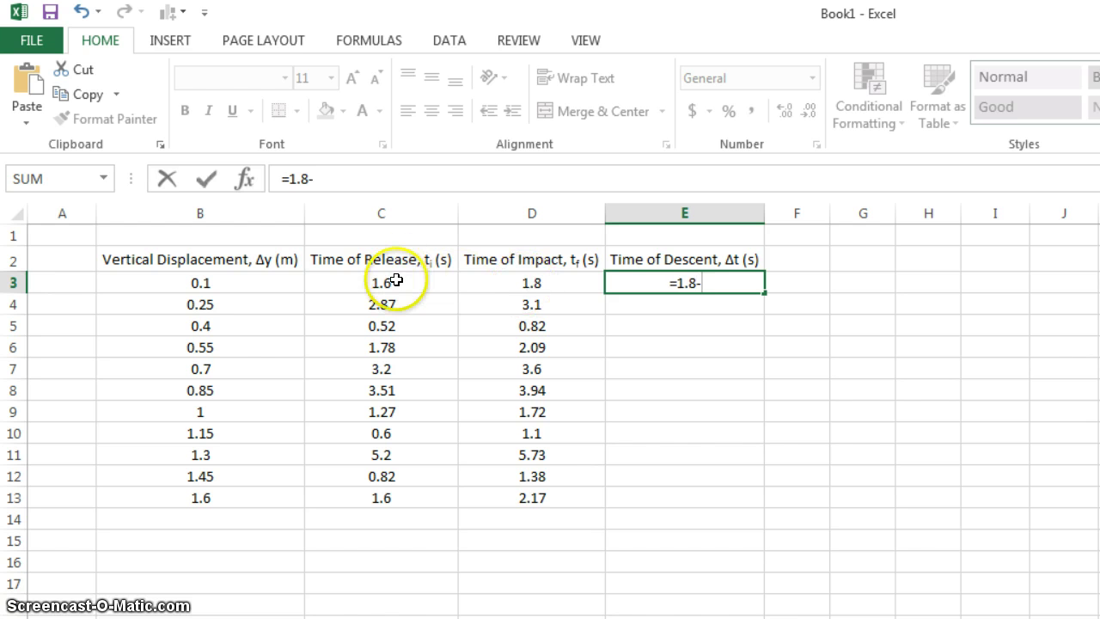
type("1.6")
key("Return")
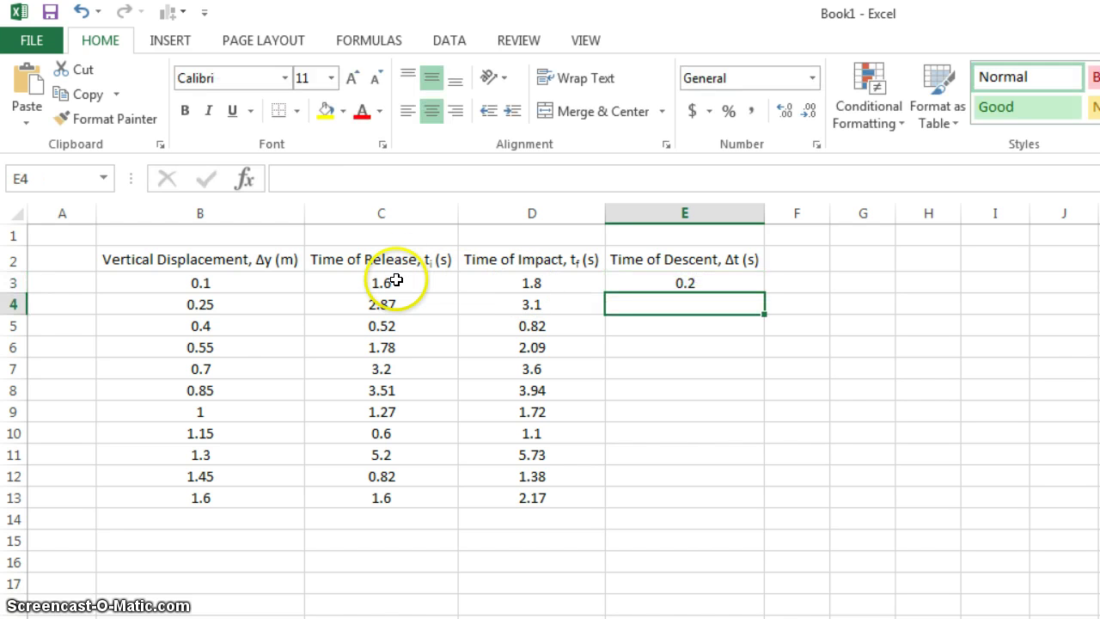
left_click(694, 281)
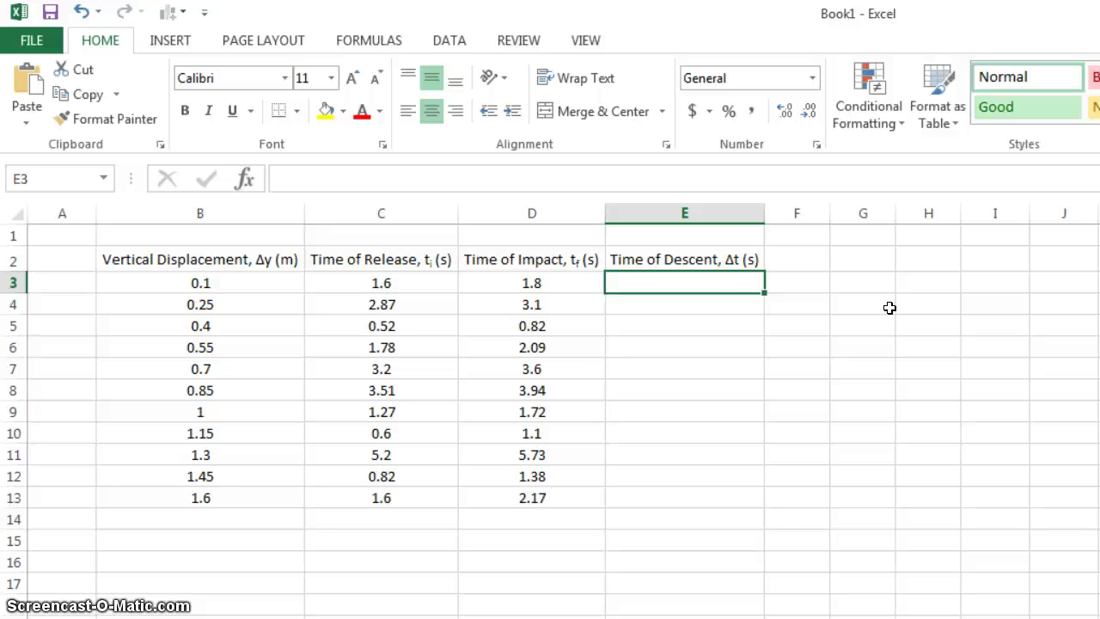
Enter the typed-value subtractions =1.8-1.6 in E3 and =3.1-2.87 in E4, and clear both cells
type("=1.8-")
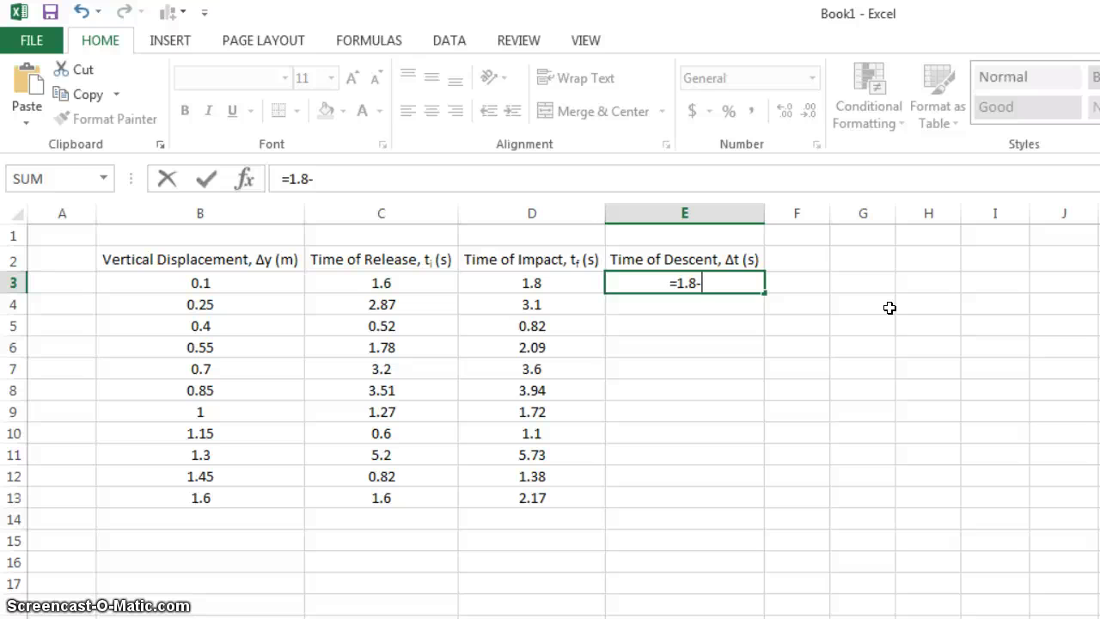
type("1.6")
key("Return")
type("=3.1-2.87")
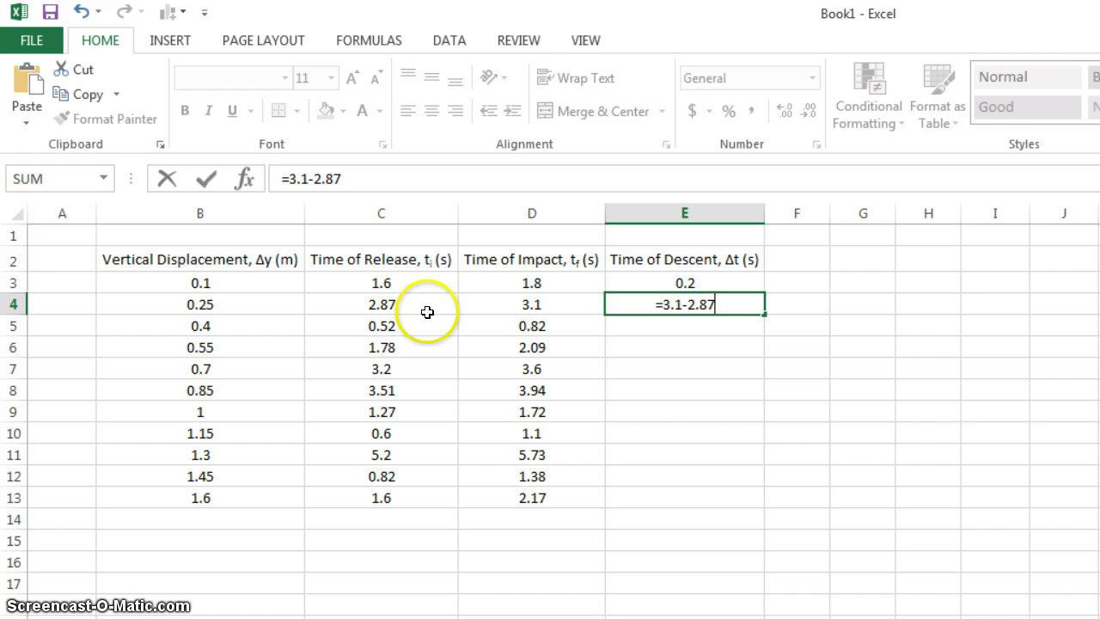
key("Return")
key("Up")
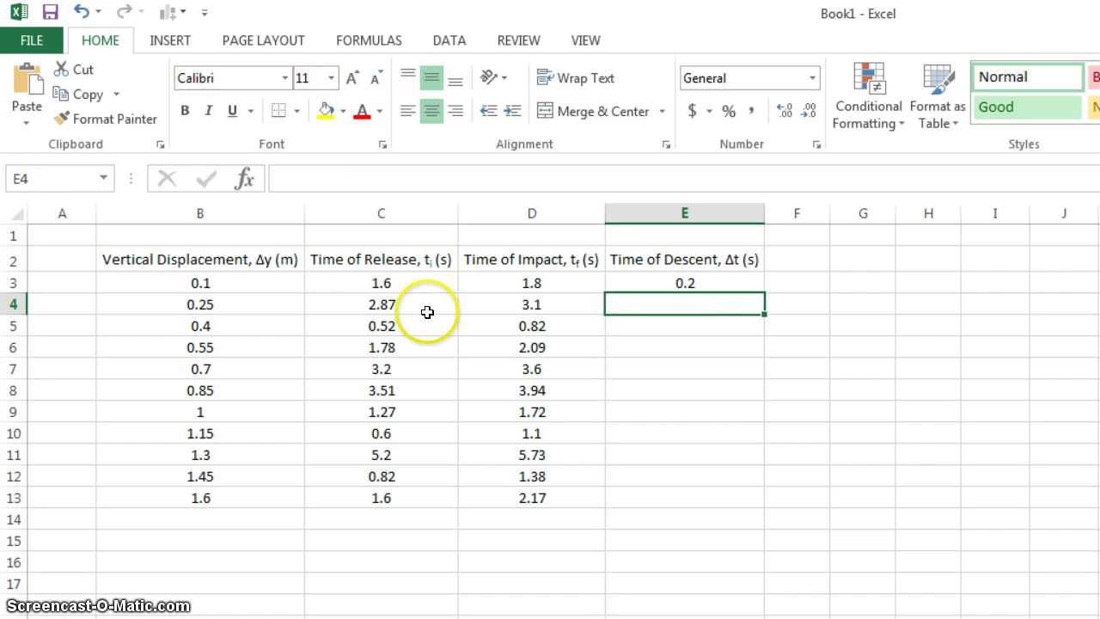
key("Up")
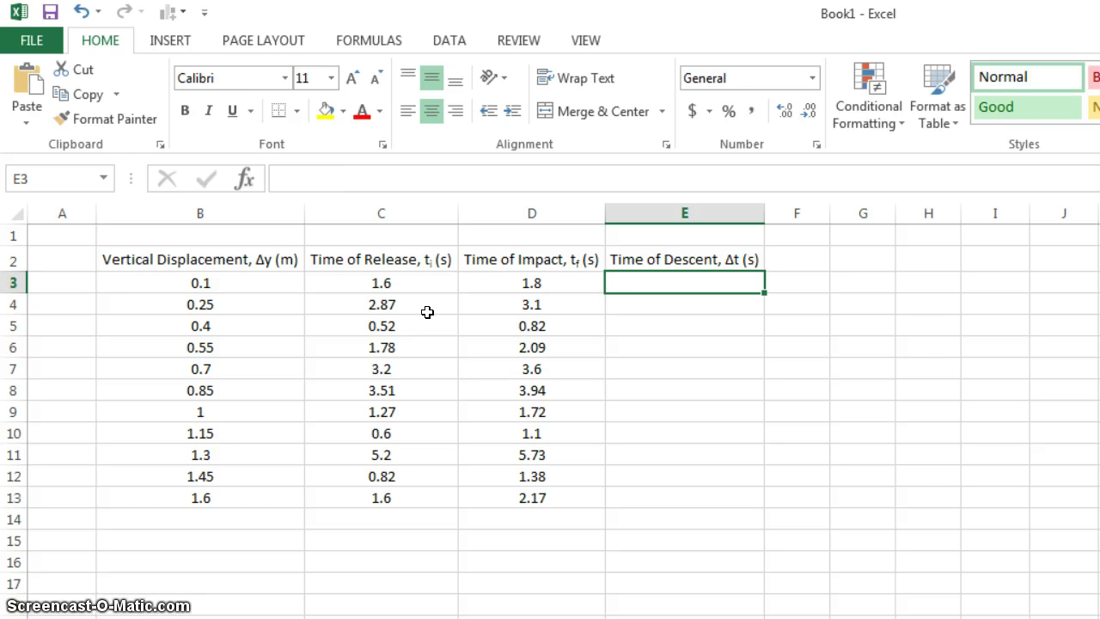
Calculate the time of descent in E3 with the cell-reference formula =D3-C3 and fill it down to E13
type("=")
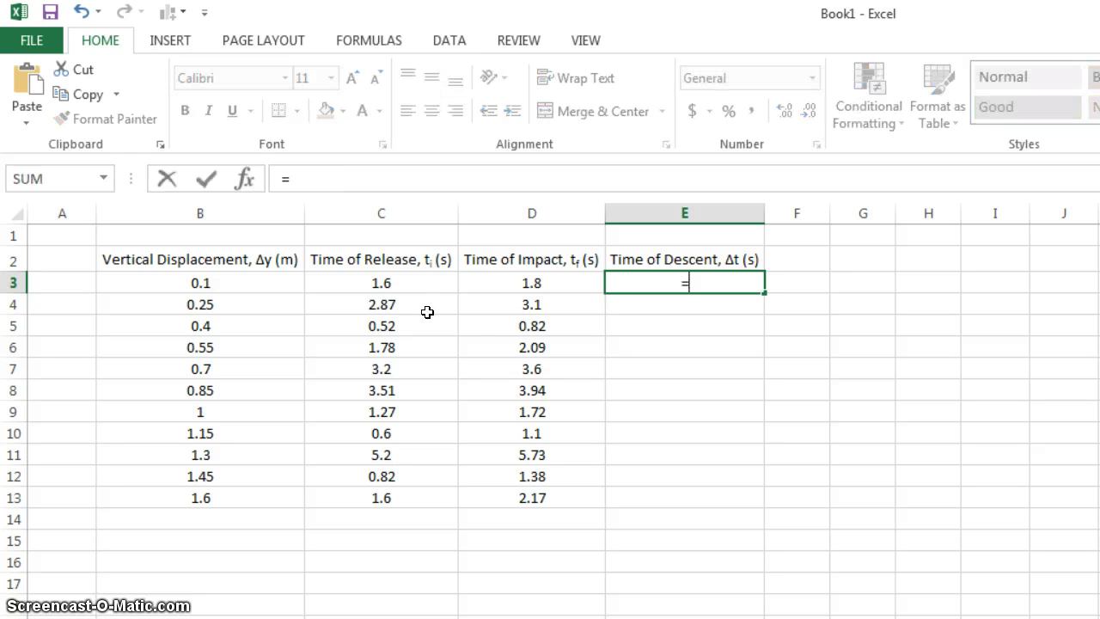
left_click(547, 284)
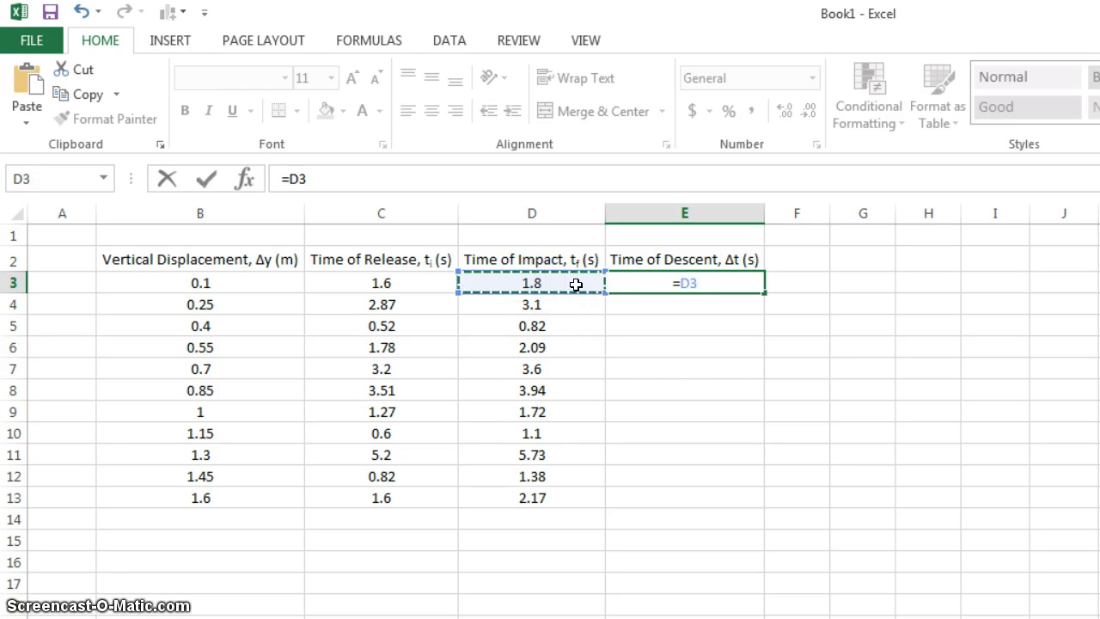
left_click_drag(575, 284, 530, 282)
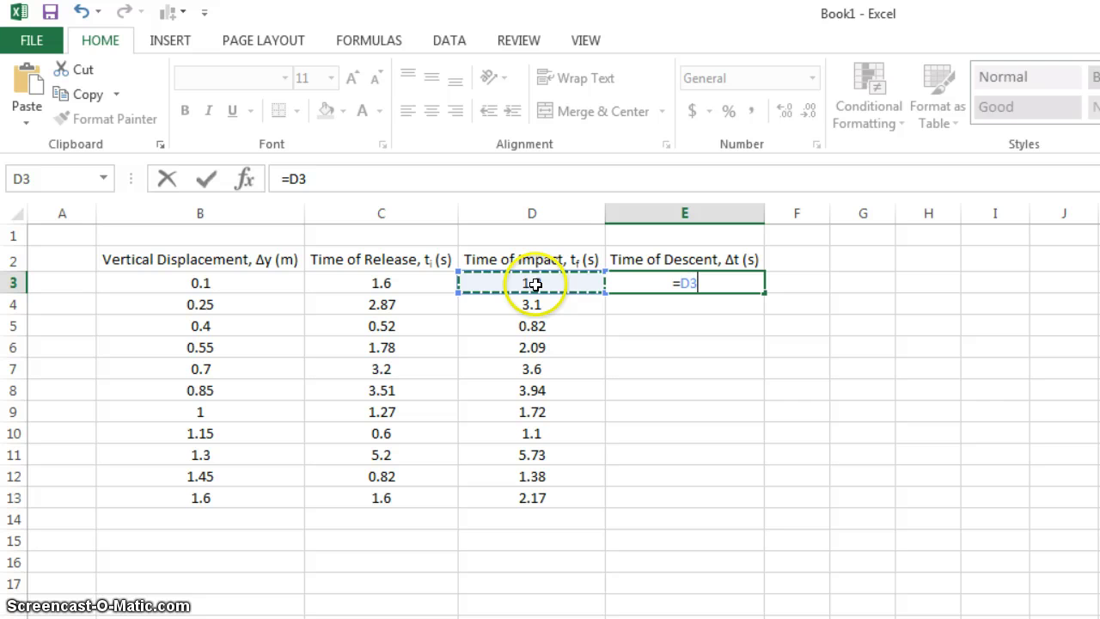
left_click(417, 285)
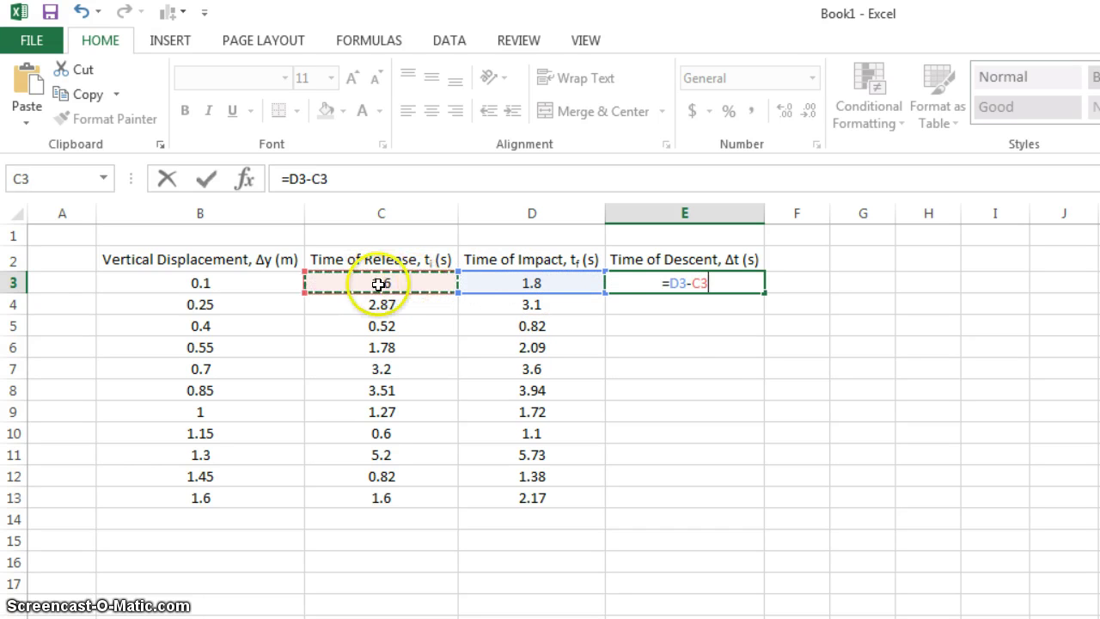
key("Return")
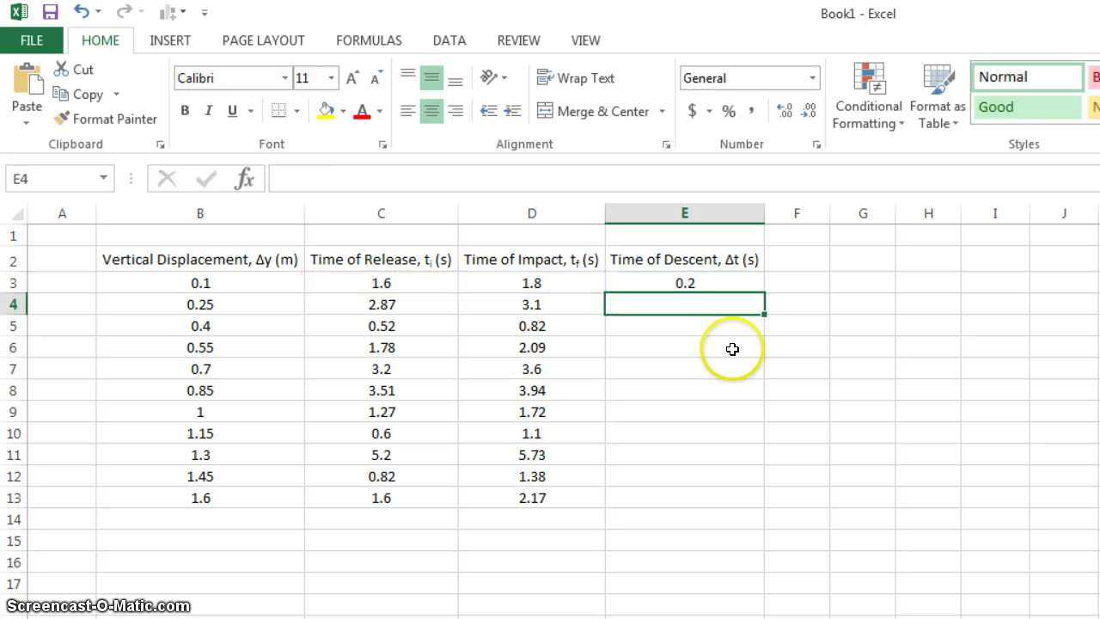
left_click(732, 283)
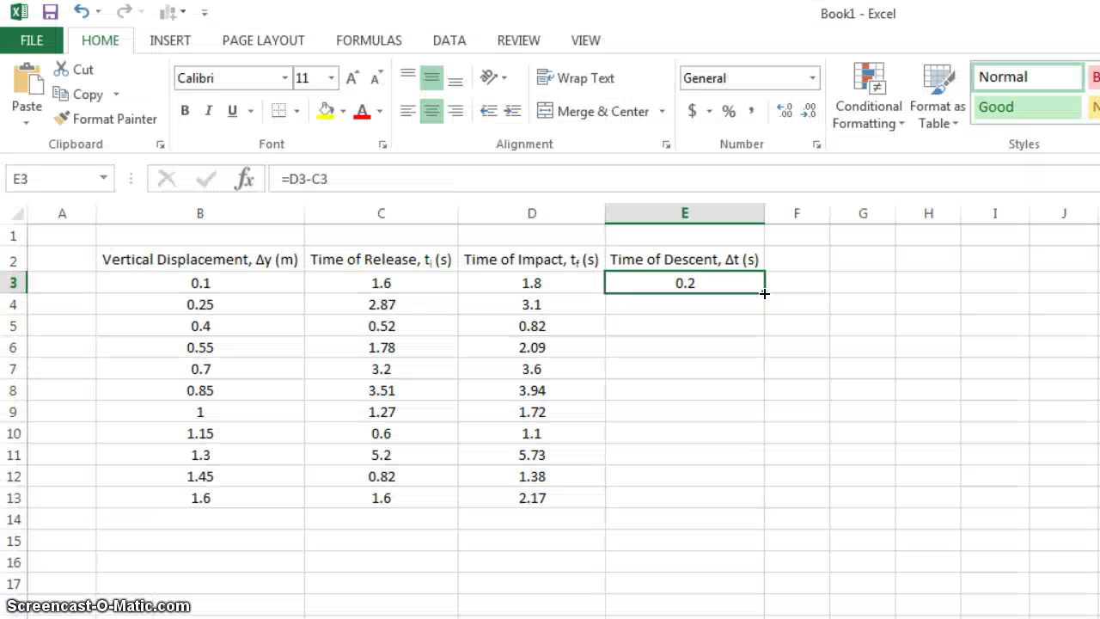
left_click_drag(764, 293, 762, 505)
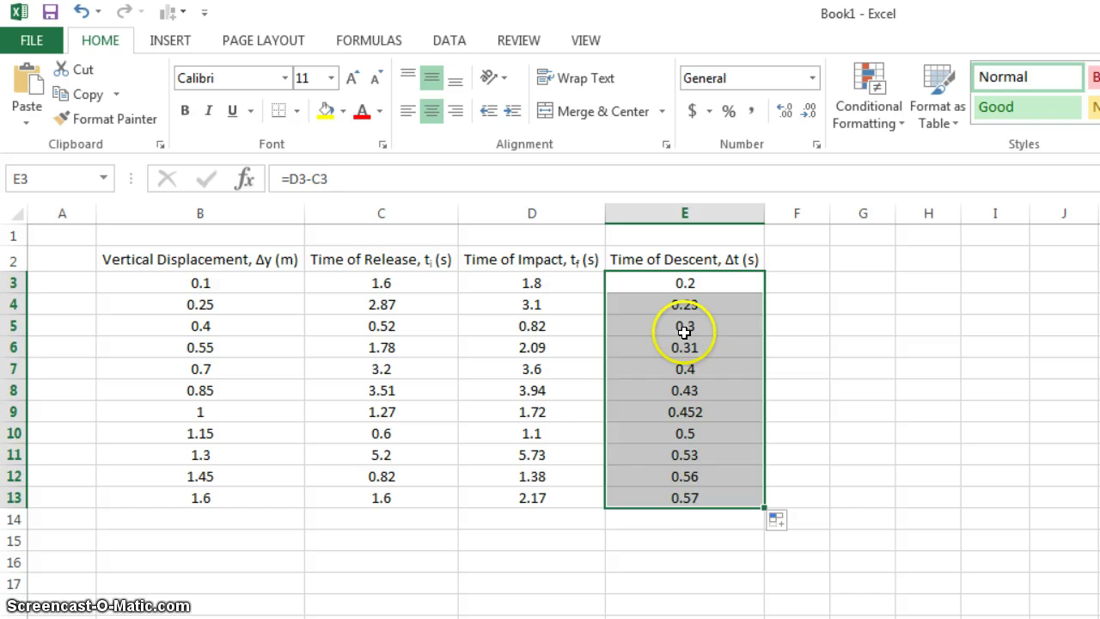
Examine the cell references used by the filled formulas in E4 and E5
left_click(684, 305)
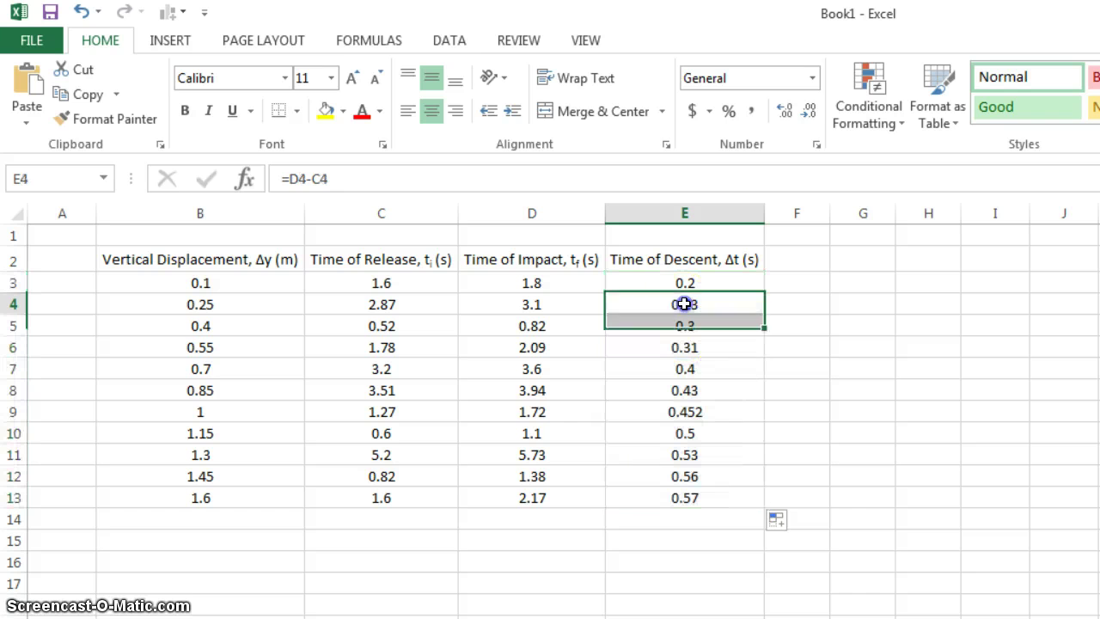
left_click(611, 174)
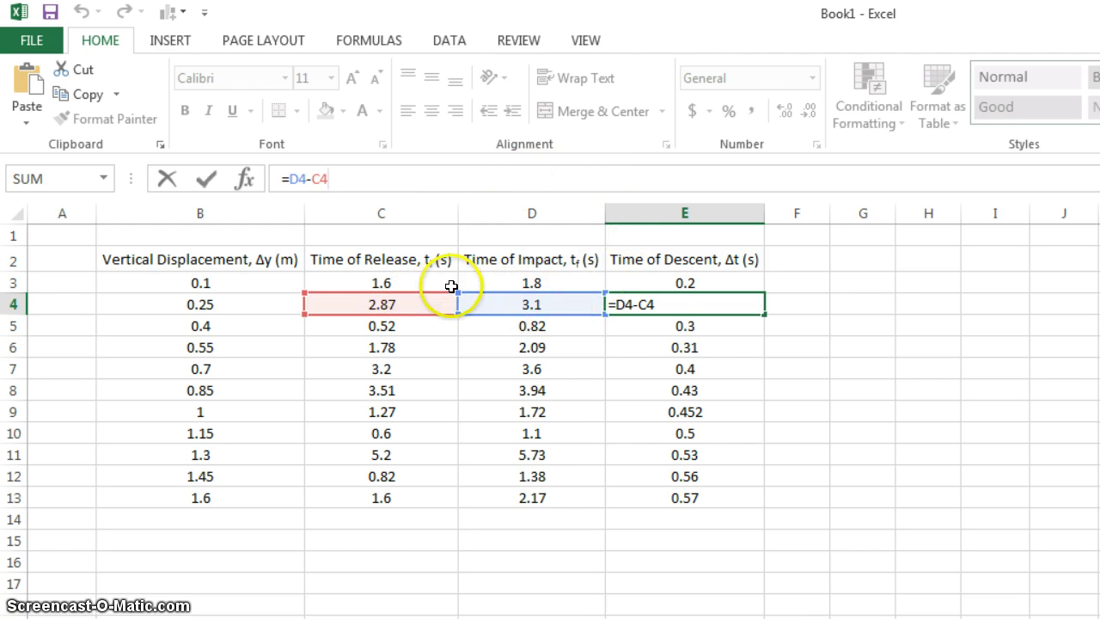
key("Return")
left_click(499, 176)
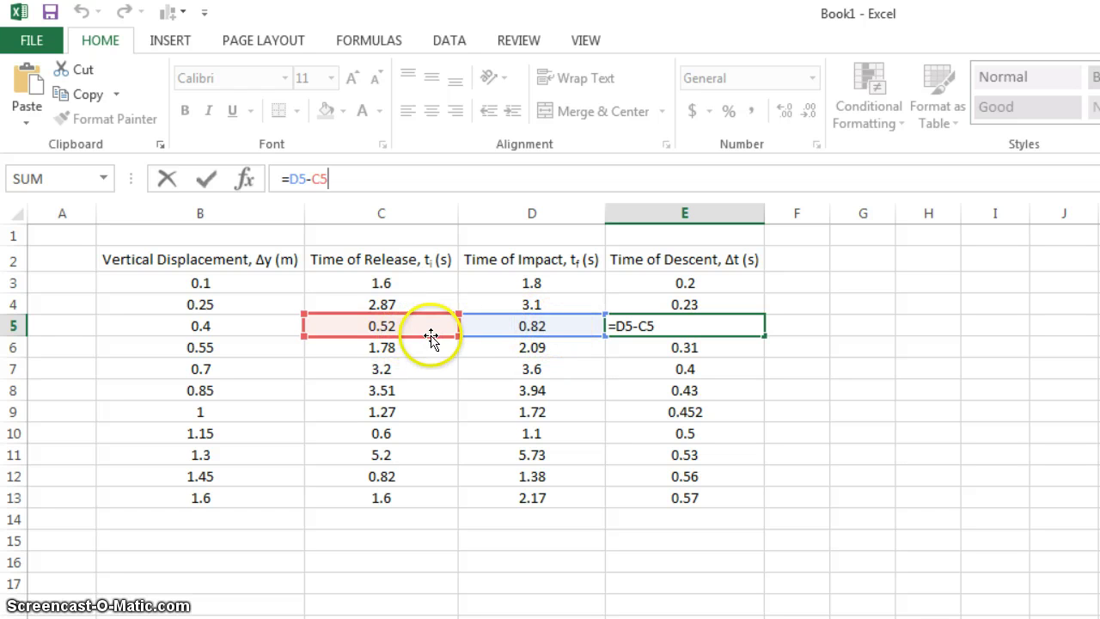
key("Return")
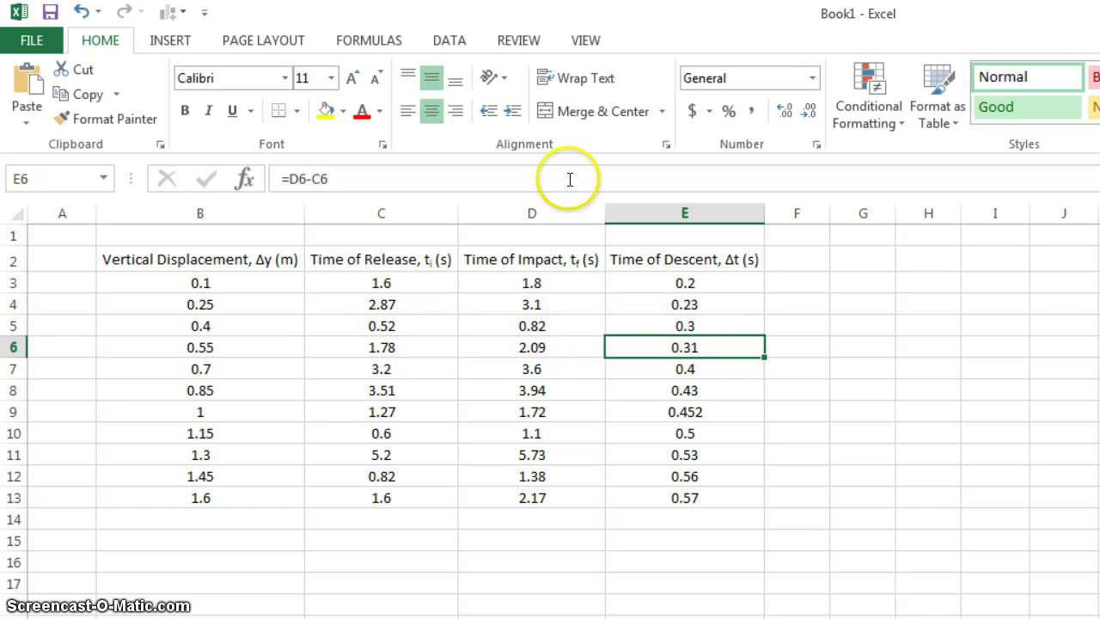
Copy the time-of-descent formula from E3 and paste it over the range E3:E13
left_click(684, 284)
key("ctrl+c")
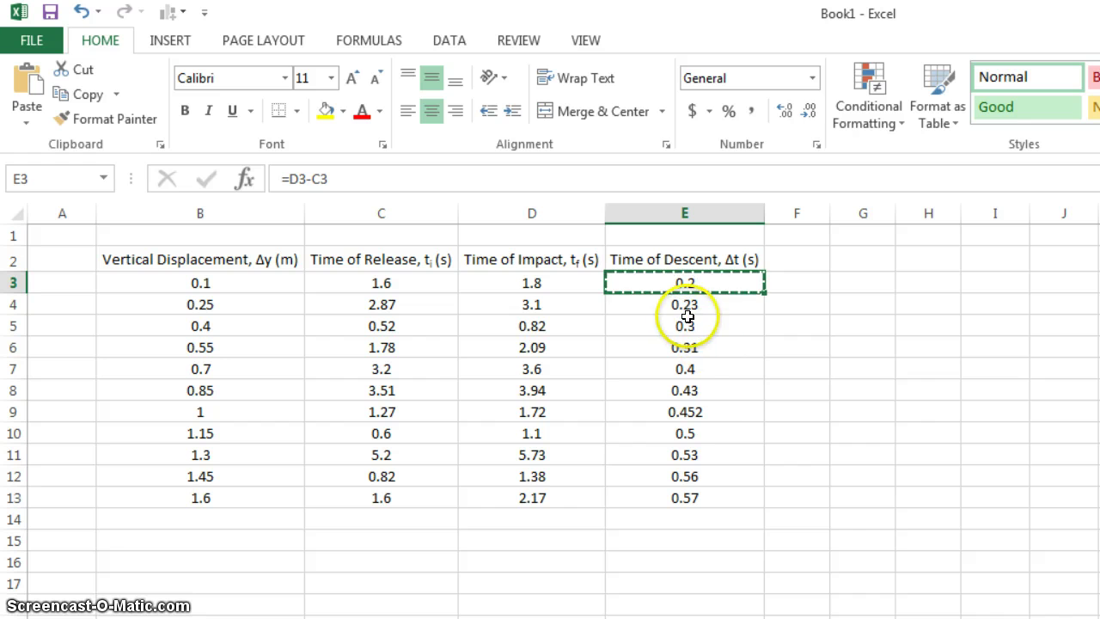
left_click_drag(687, 290, 690, 495)
key("ctrl+v")
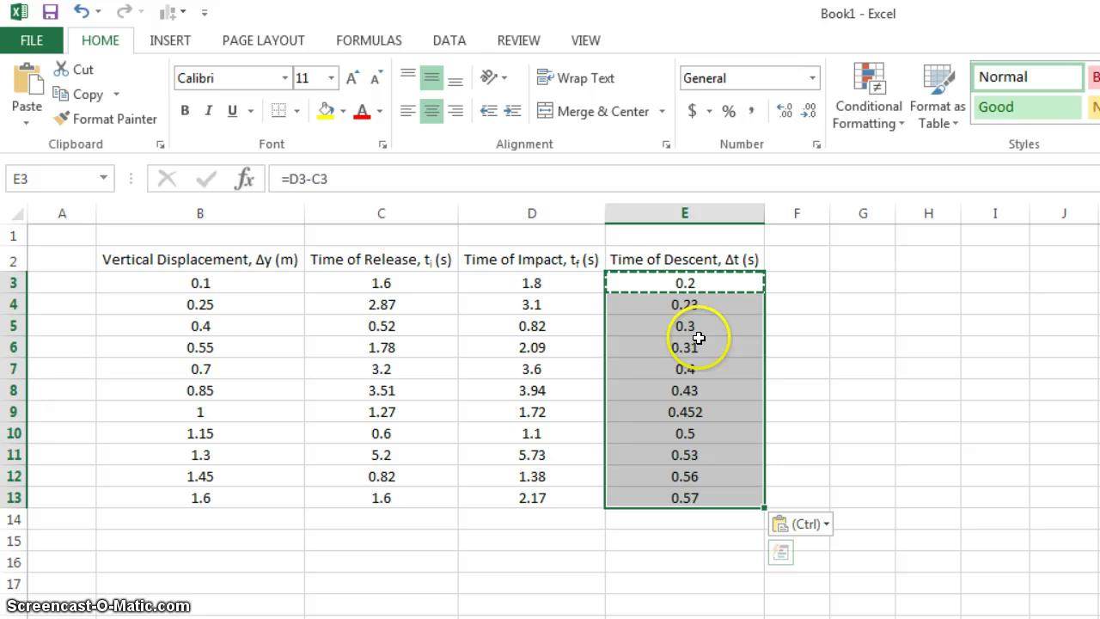
Examine which release and impact cells the pasted formulas in E4 through E7 refer to
left_click(660, 307)
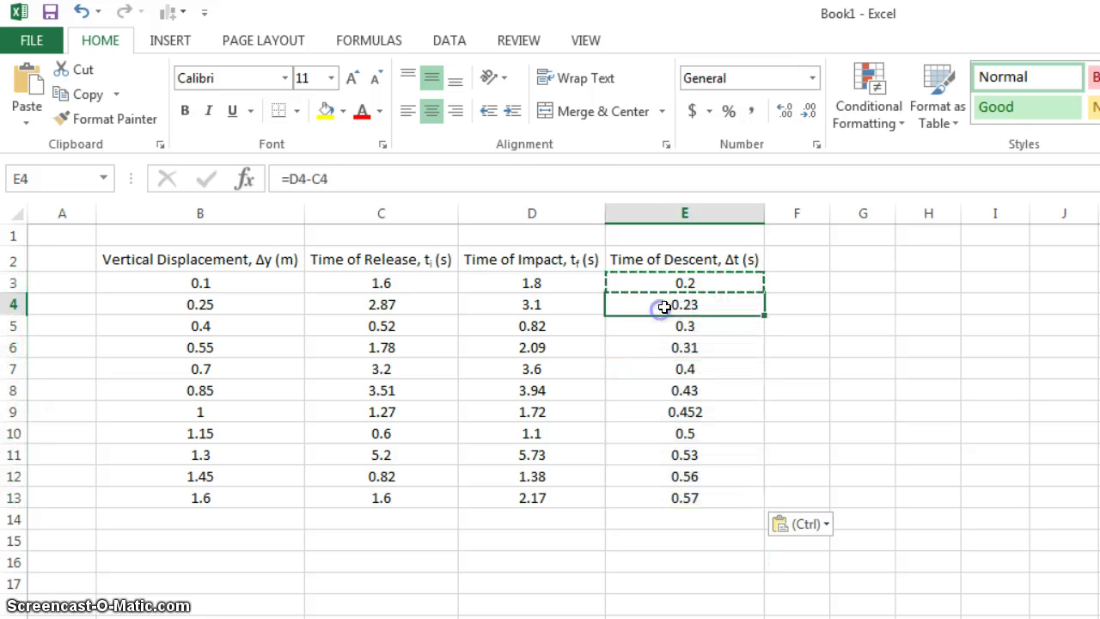
left_click(504, 175)
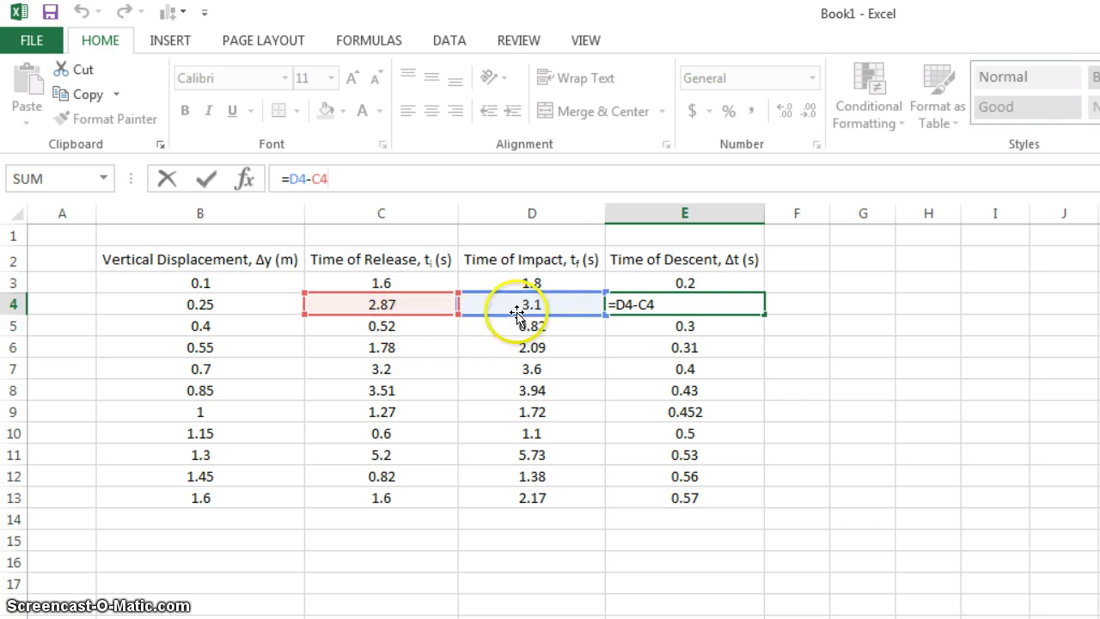
key("Return")
left_click(573, 177)
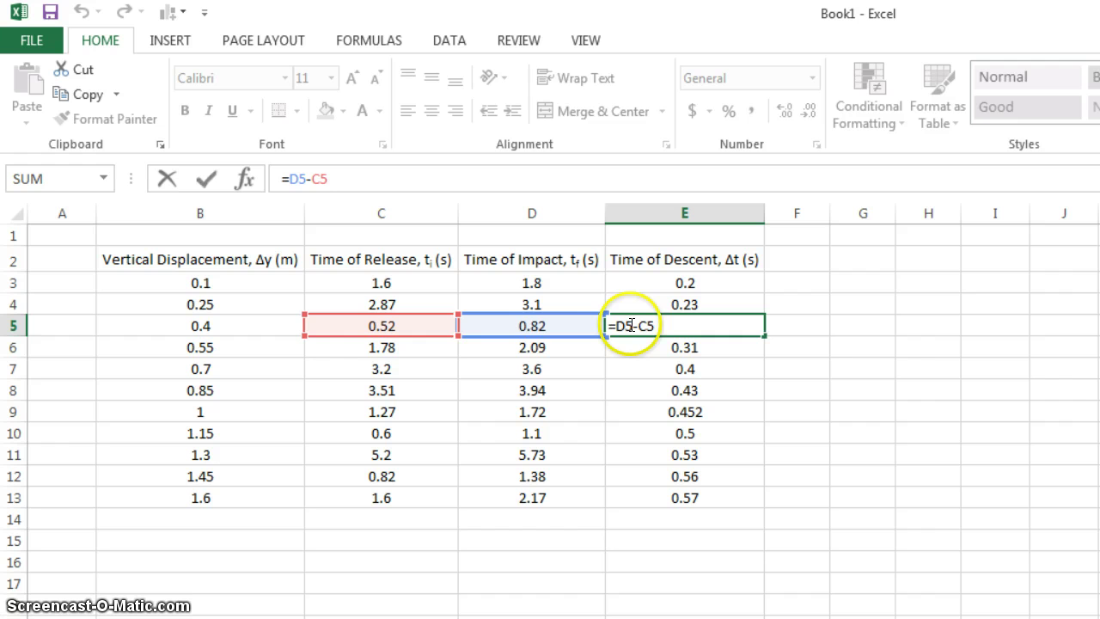
key("Return")
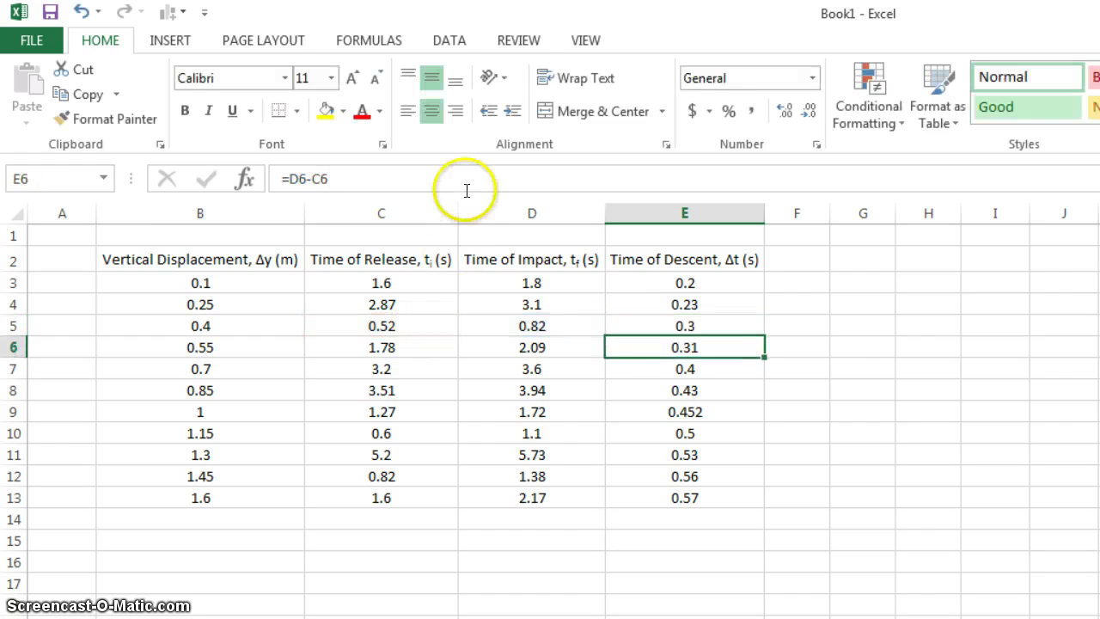
left_click(464, 179)
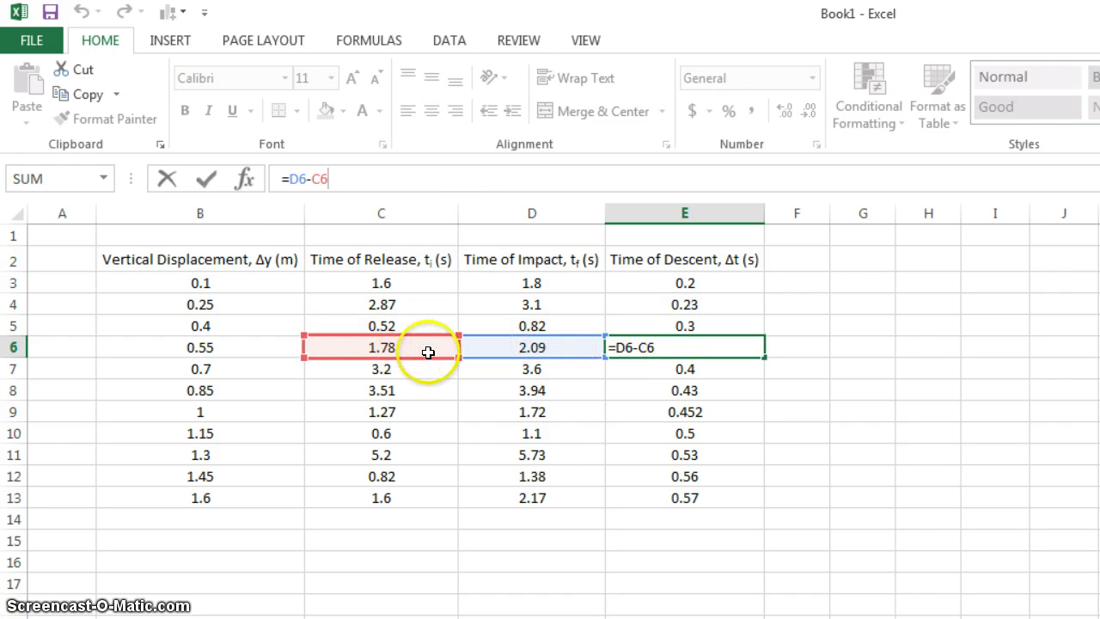
key("Return")
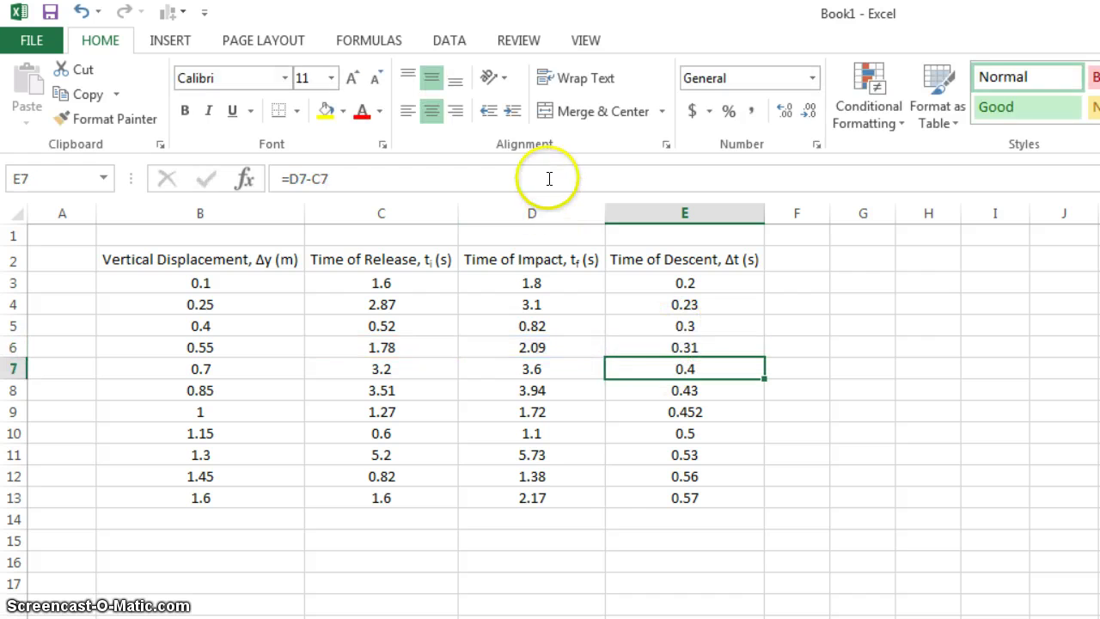
left_click(550, 176)
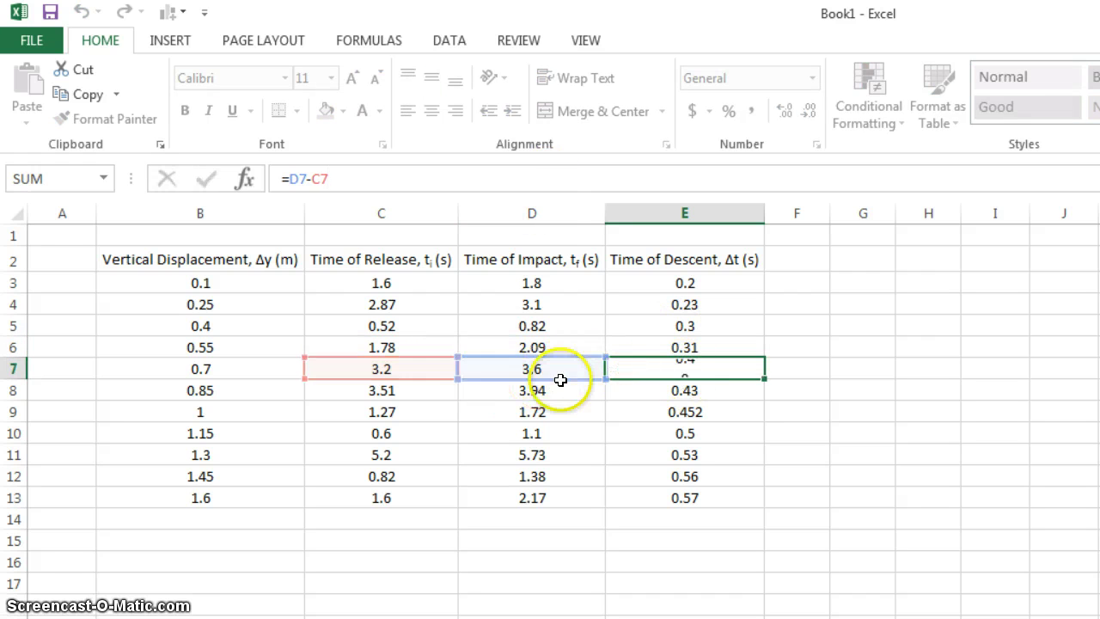
key("Return")
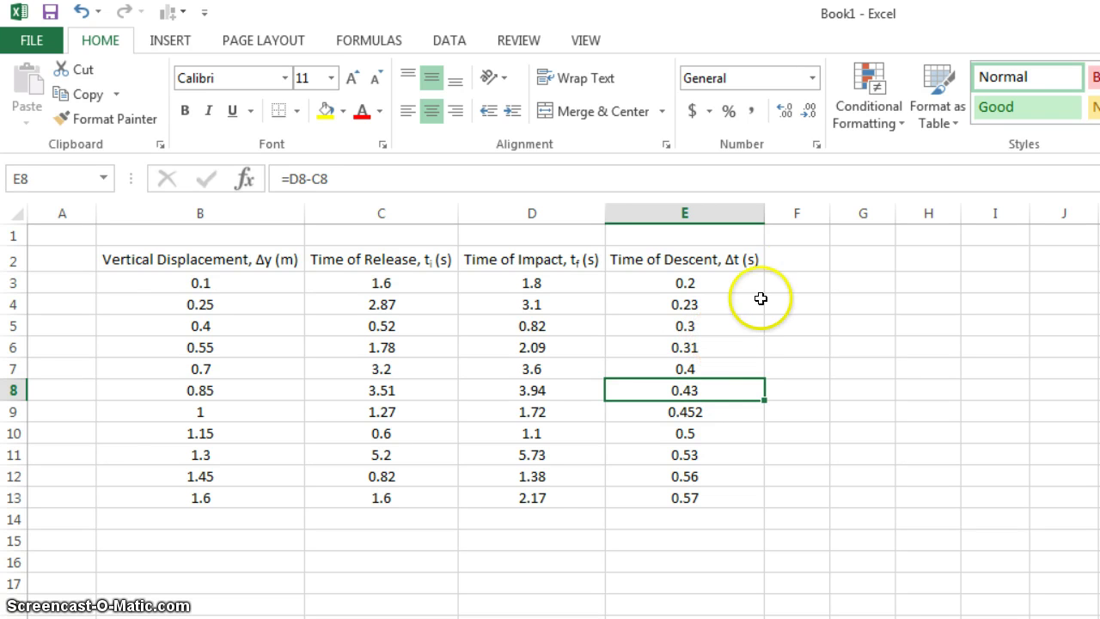
Enter the heading "Time Squared, Δt2 (s2)" in F2, copying the delta symbol from the E2 heading
left_click(794, 264)
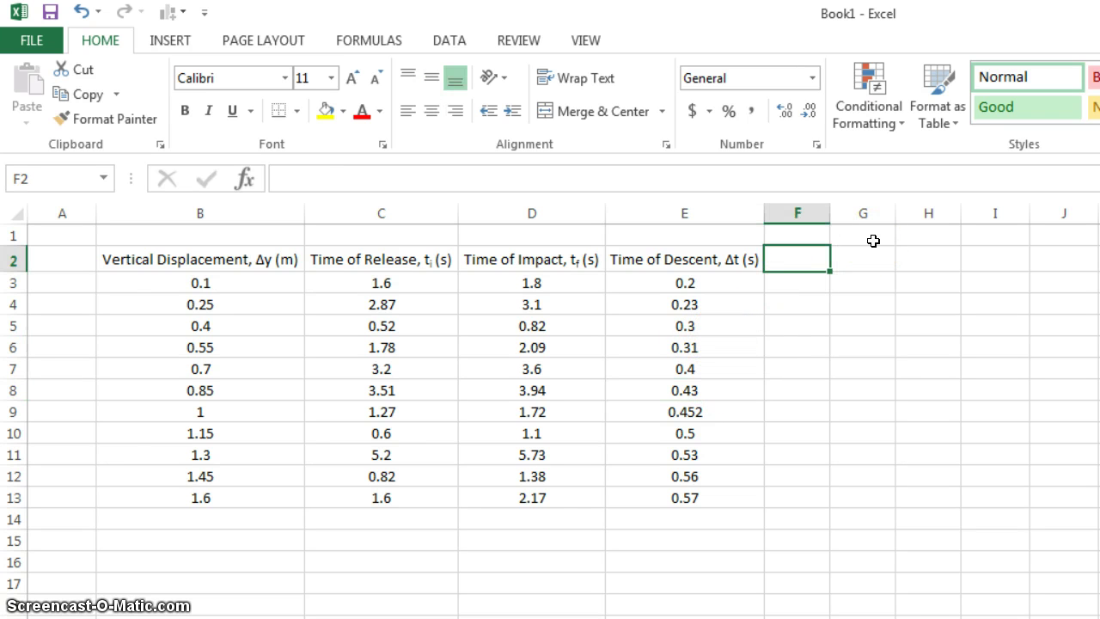
type("Time Squared,")
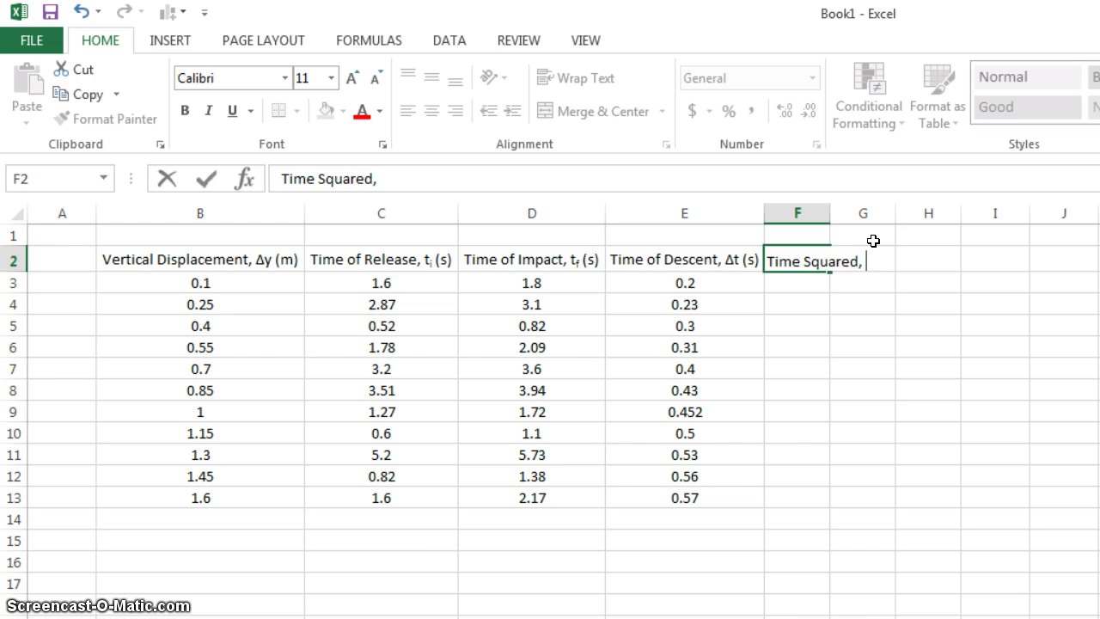
left_click(744, 266)
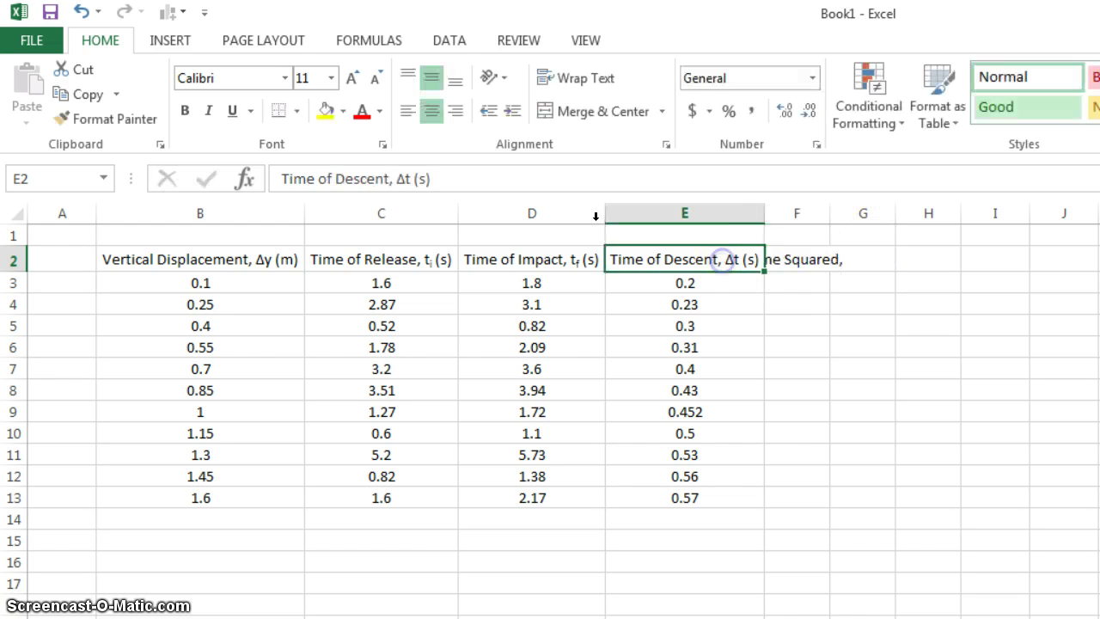
left_click(401, 178)
left_click_drag(401, 177, 396, 178)
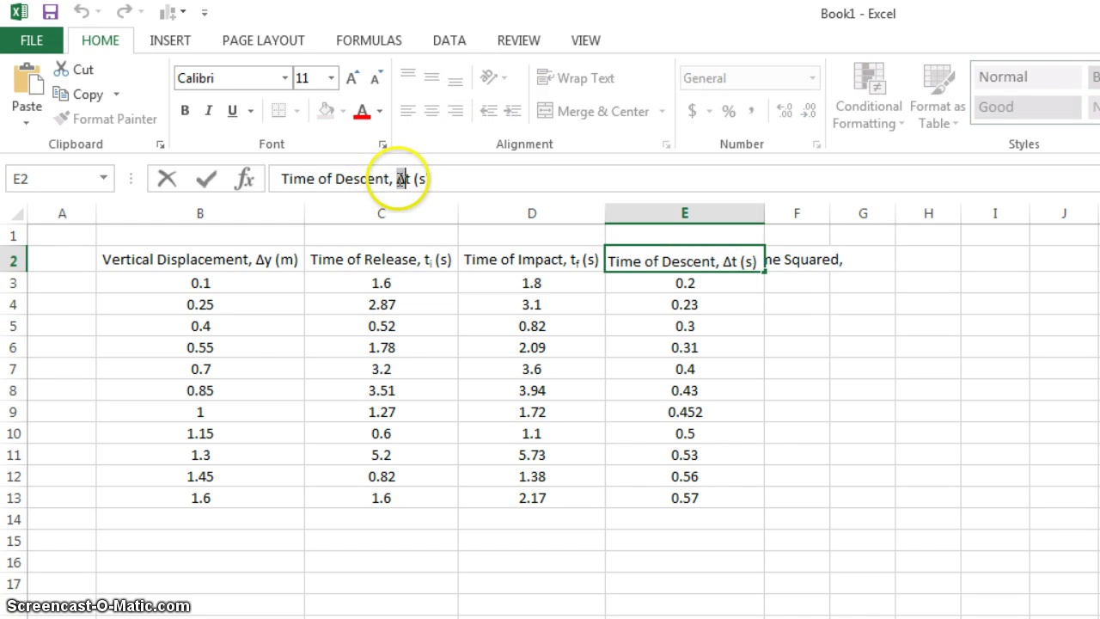
key("Tab")
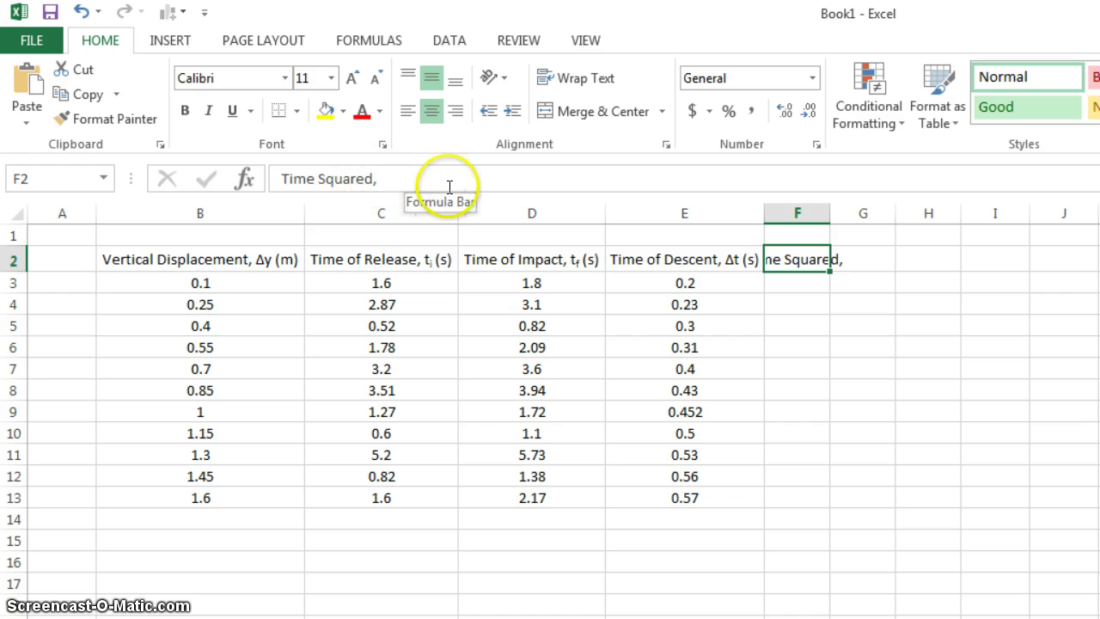
left_click(601, 174)
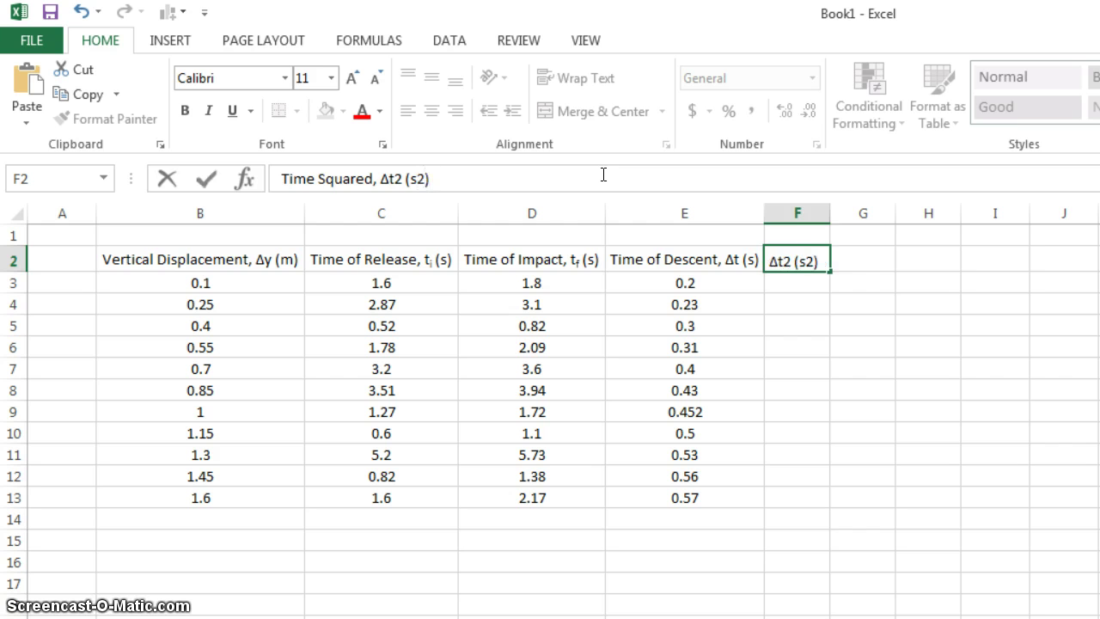
Commit the Time Squared heading in F2 and fit column F's width to the heading text
key("Return")
key("Left")
double_click(830, 212)
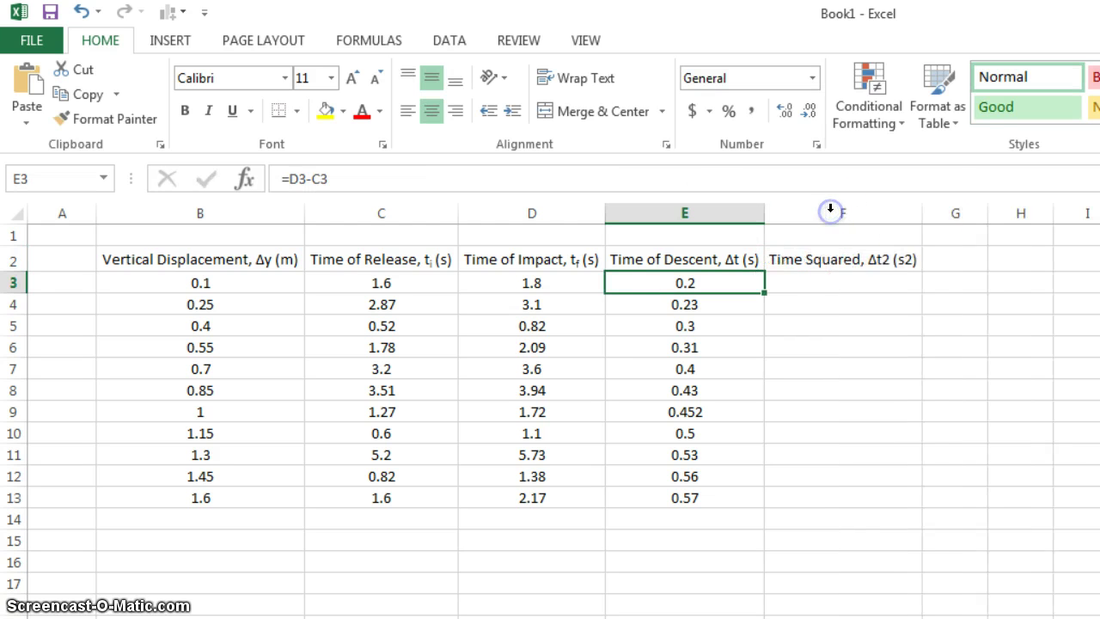
Format the 2 after Δt in the F2 heading as superscript
left_click(855, 258)
left_click_drag(391, 178, 398, 178)
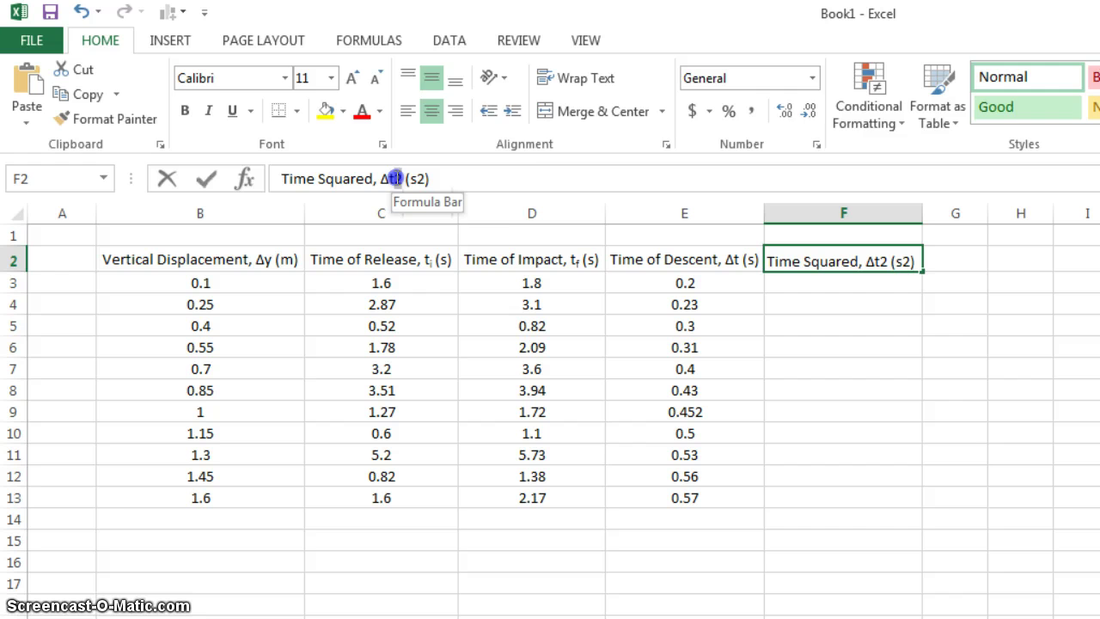
left_click(378, 148)
left_click(434, 366)
left_click(829, 546)
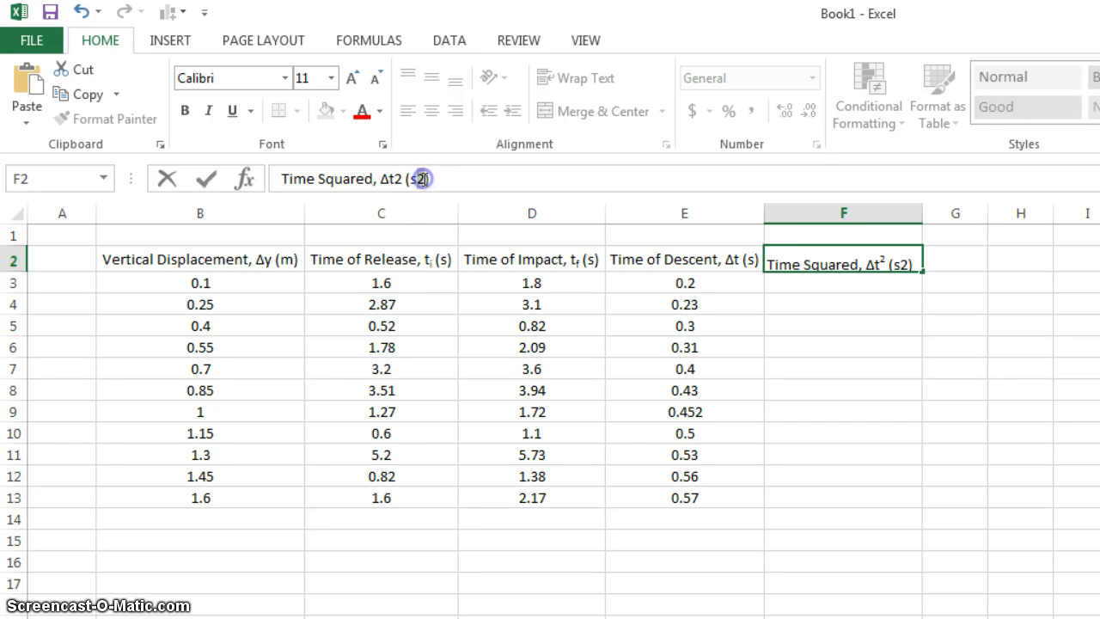
Format the 2 in the (s2) unit of the F2 heading as superscript
left_click_drag(833, 256, 909, 270)
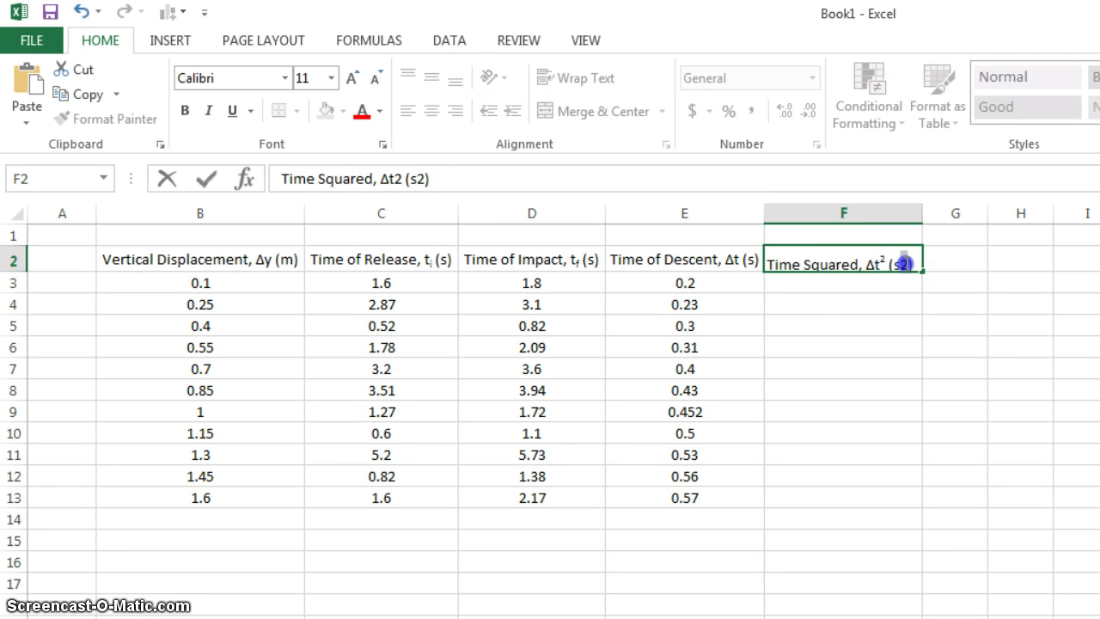
left_click(382, 144)
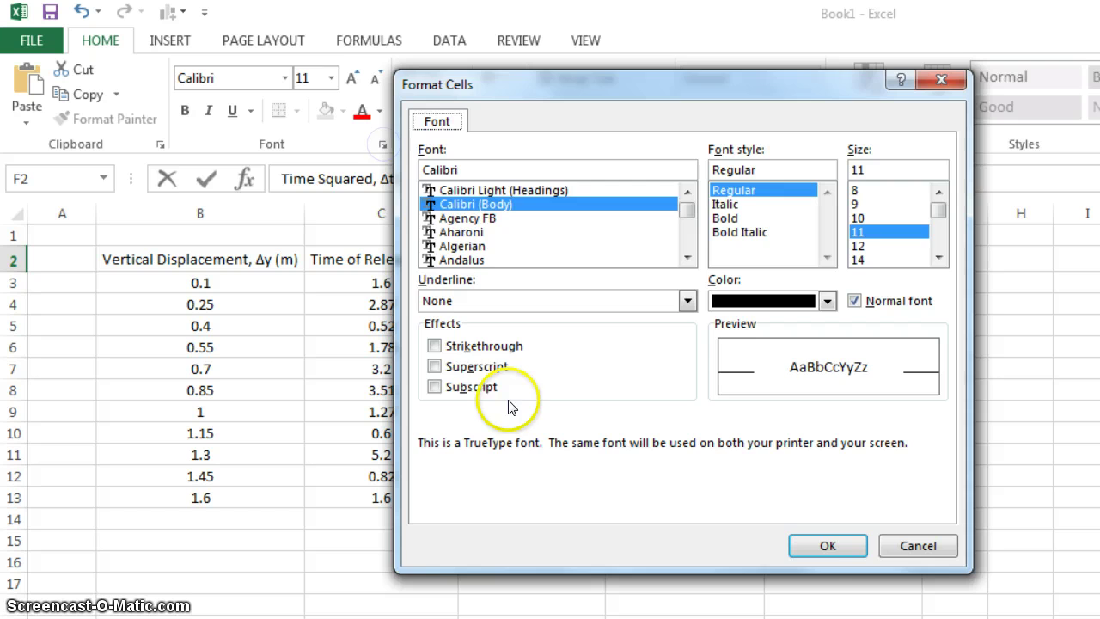
left_click(464, 366)
left_click(827, 545)
key("Tab")
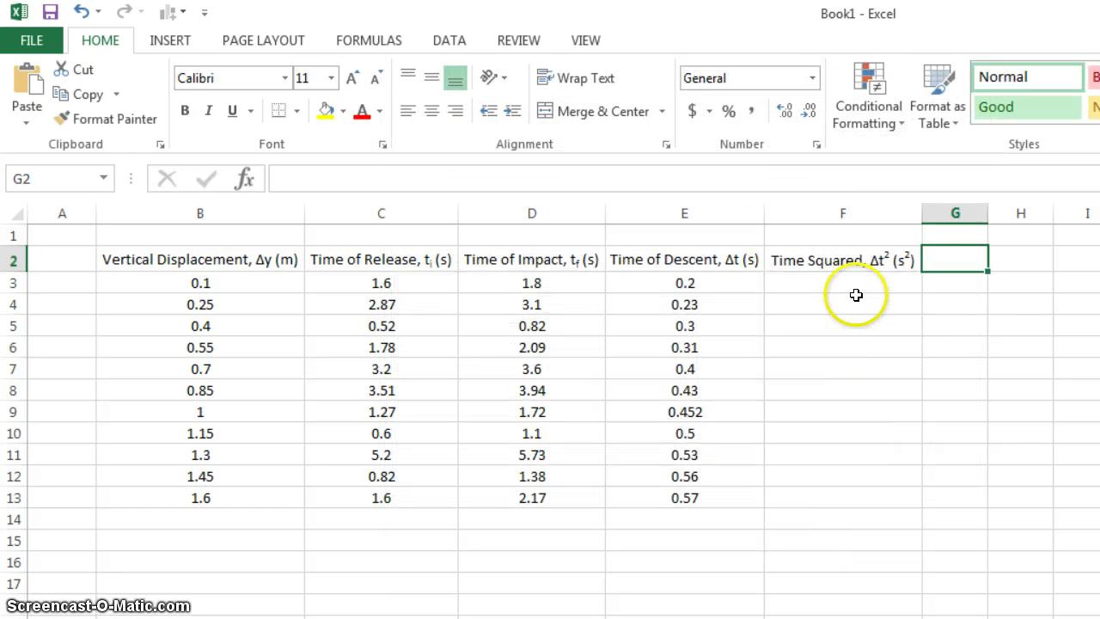
Calculate the squared time in F3 with =E3^2 and fill the formula down to F13
left_click(774, 263)
left_click(838, 283)
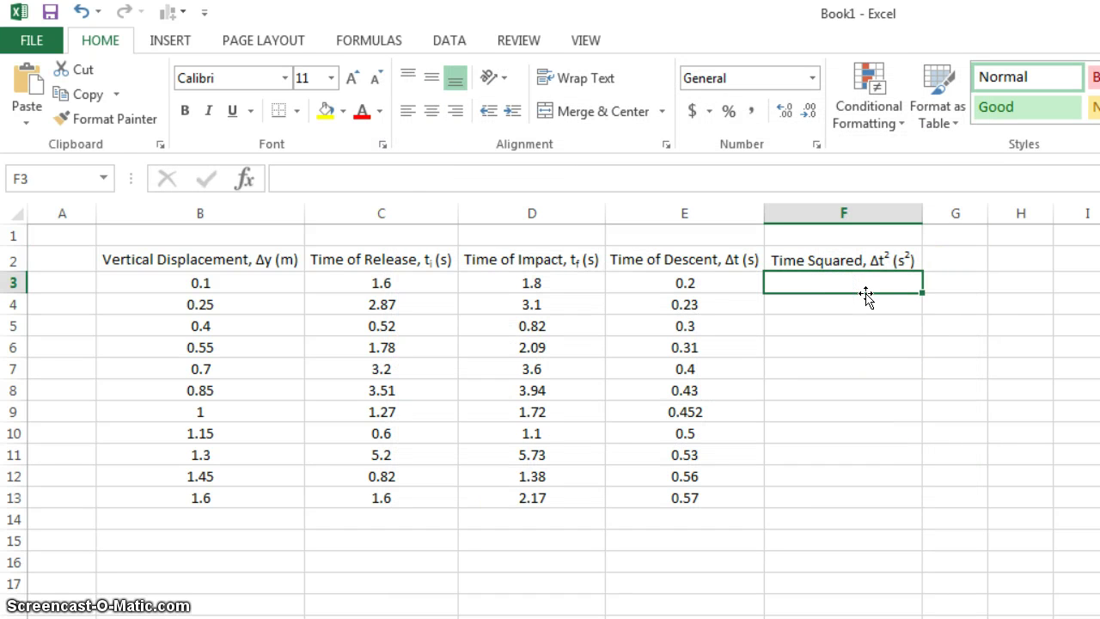
type("=")
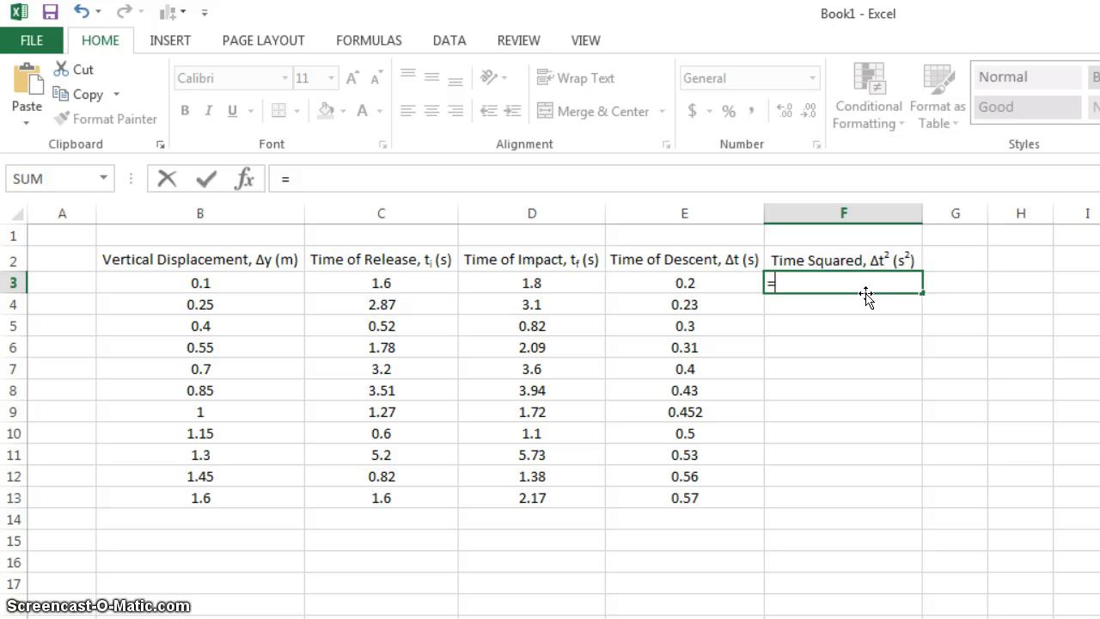
left_click(701, 281)
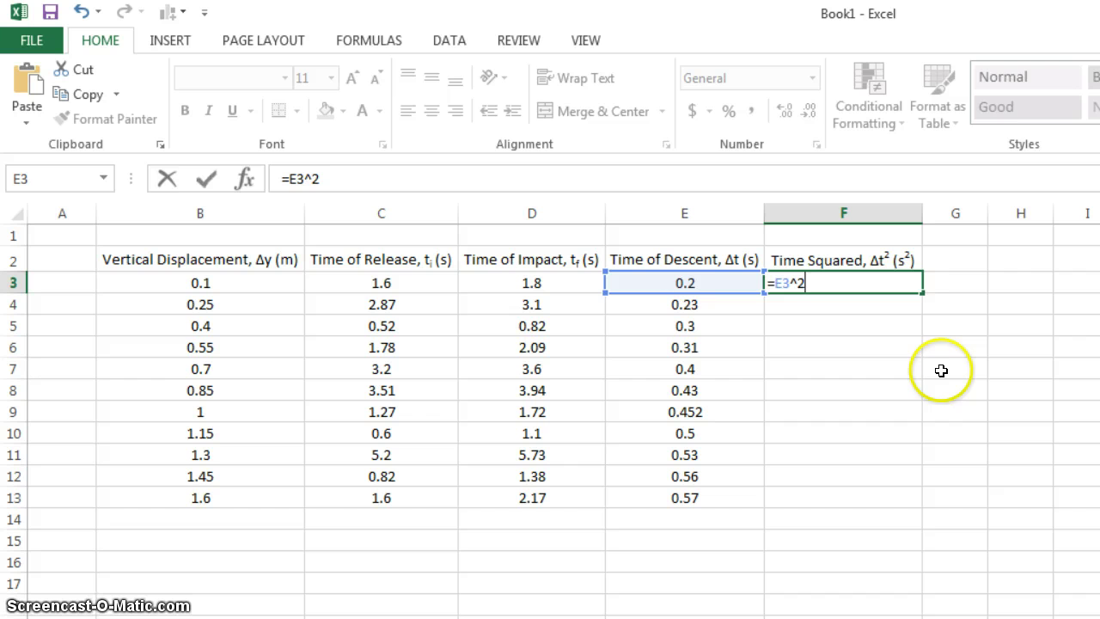
key("ctrl+Return")
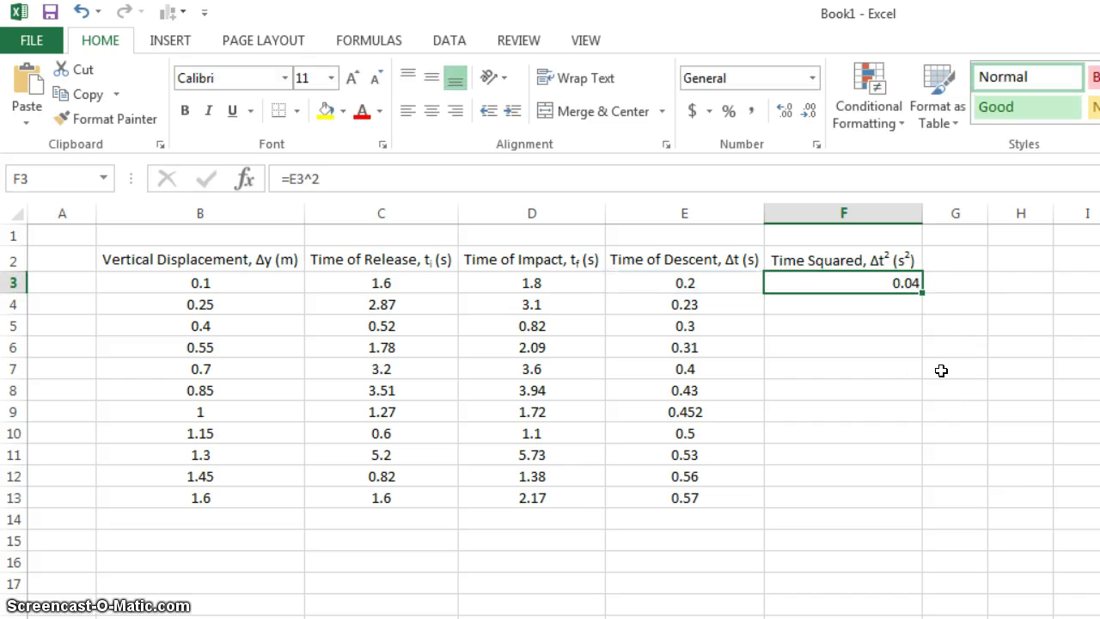
left_click_drag(923, 291, 916, 503)
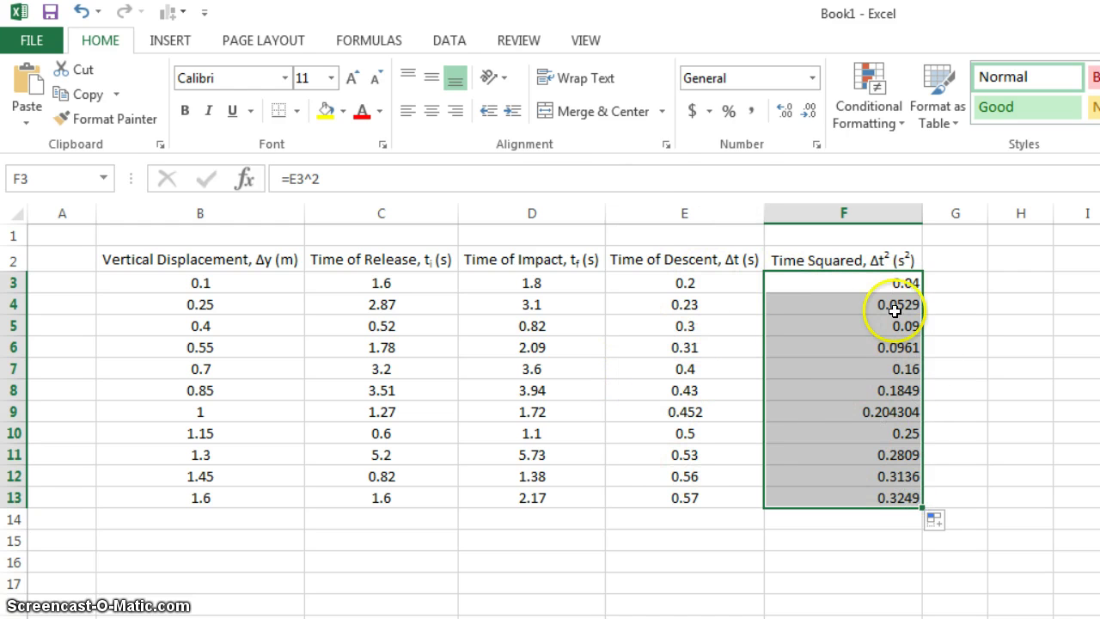
Center the Time Squared heading and values in F2:F13 horizontally and align them to the middle vertically
left_click_drag(886, 261, 847, 501)
left_click(430, 111)
left_click(432, 111)
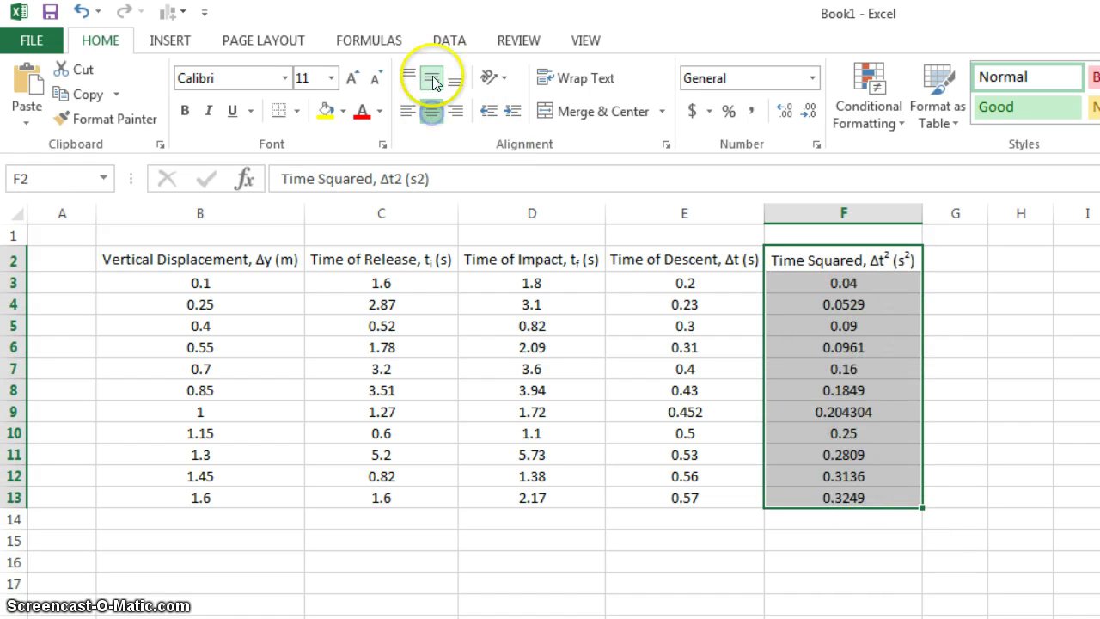
left_click(432, 74)
left_click(876, 297)
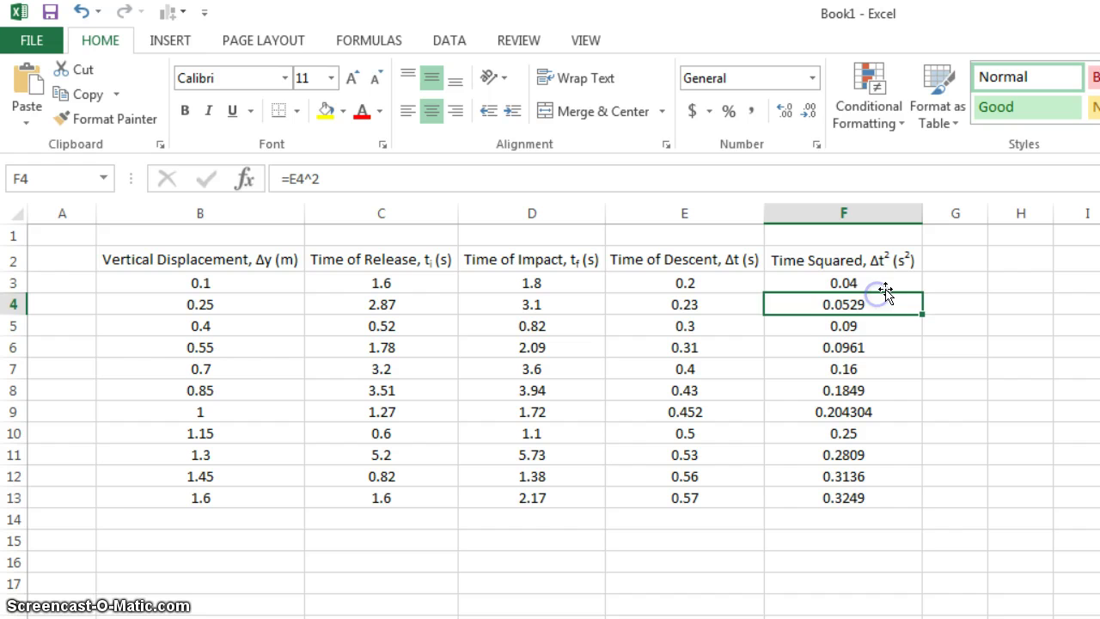
left_click(864, 280)
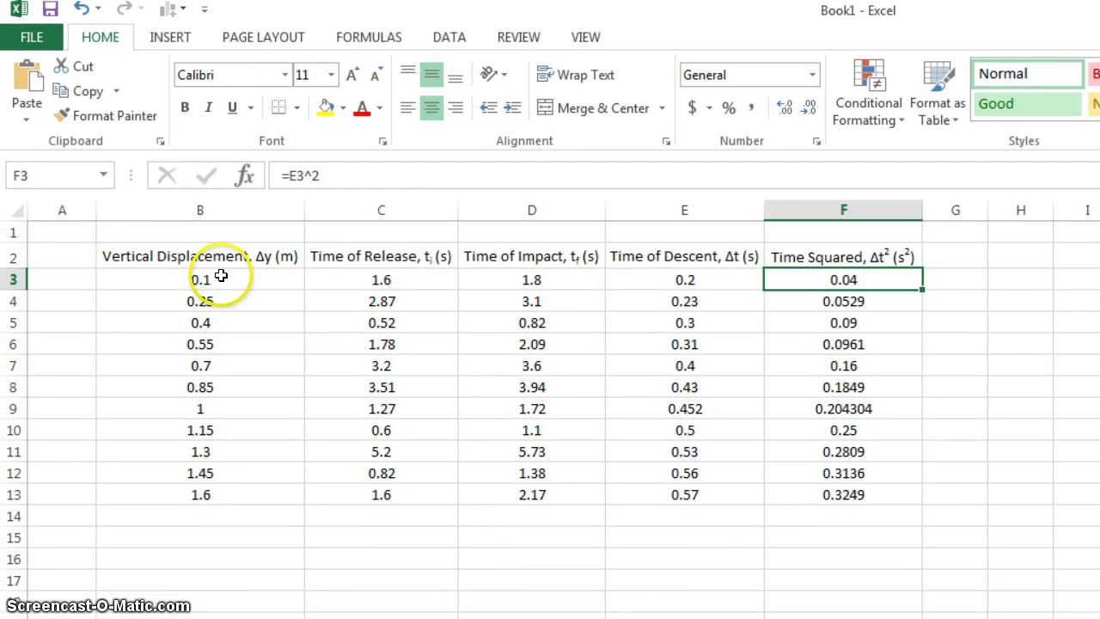
Examine how many decimal places the vertical displacement values in B3:B13 show, comparing every second row
left_click_drag(221, 276, 243, 499)
left_click(245, 495)
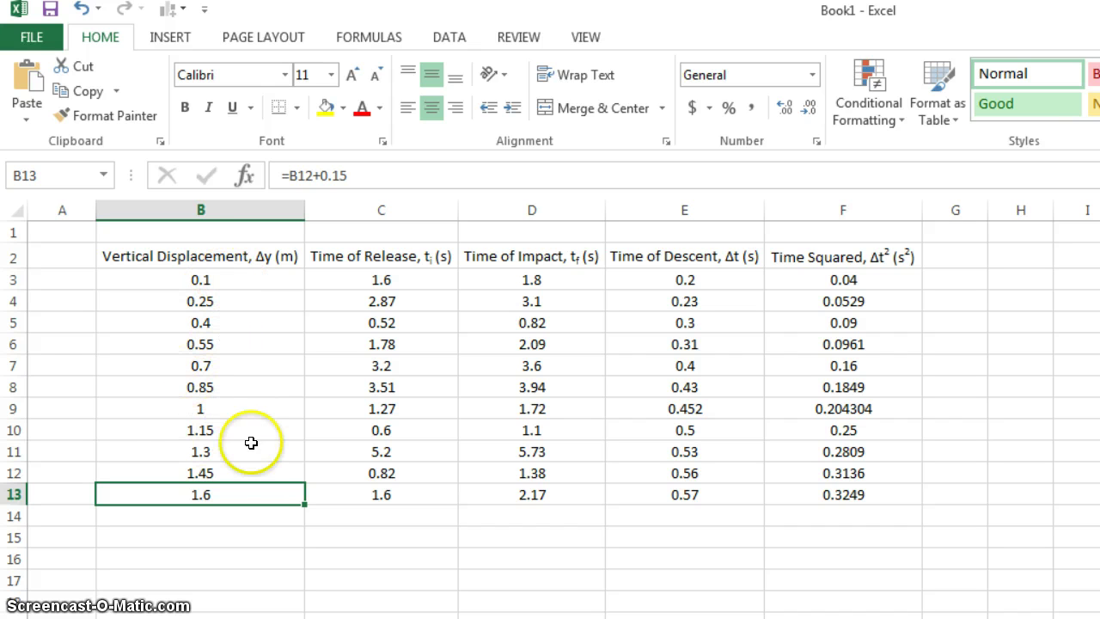
left_click(212, 471)
left_click(217, 429, "ctrl")
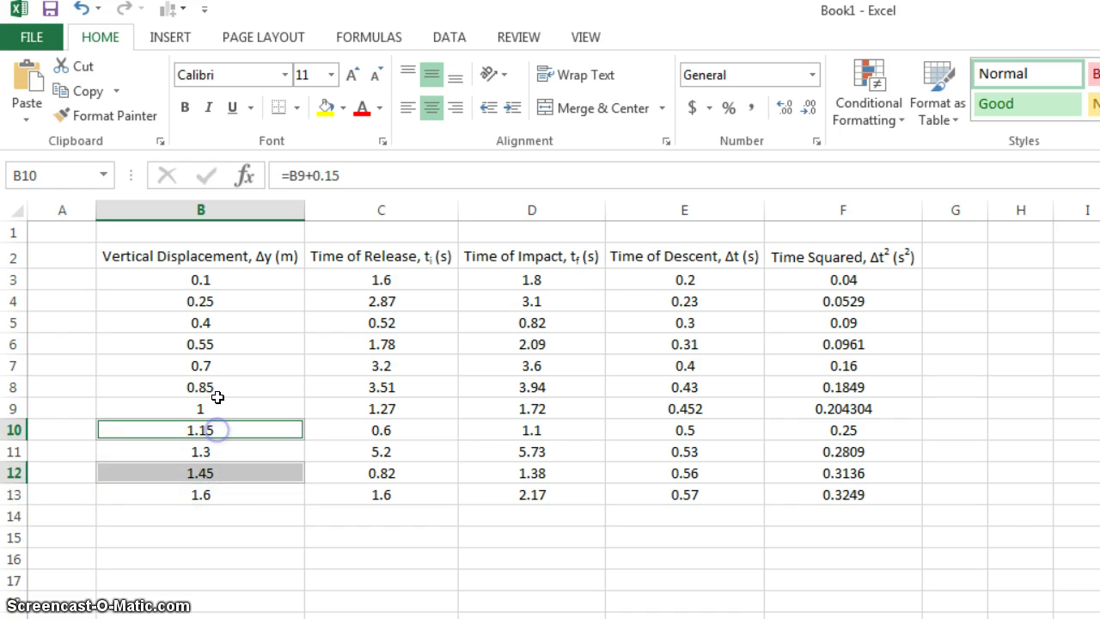
left_click(217, 388, "ctrl")
left_click(222, 345, "ctrl")
left_click(225, 300, "ctrl")
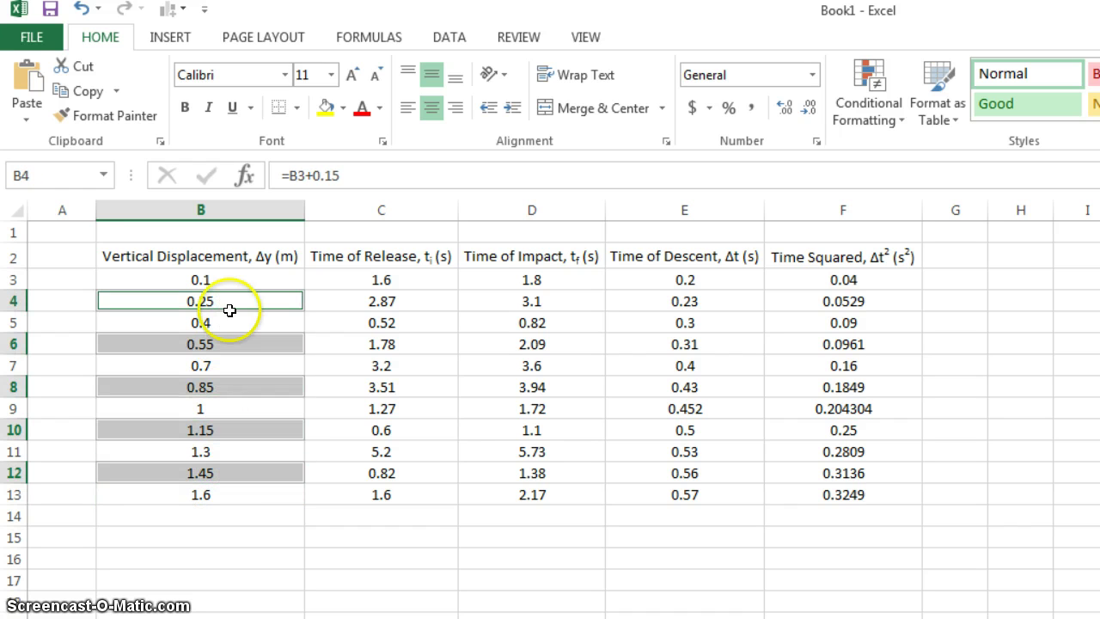
left_click(225, 329)
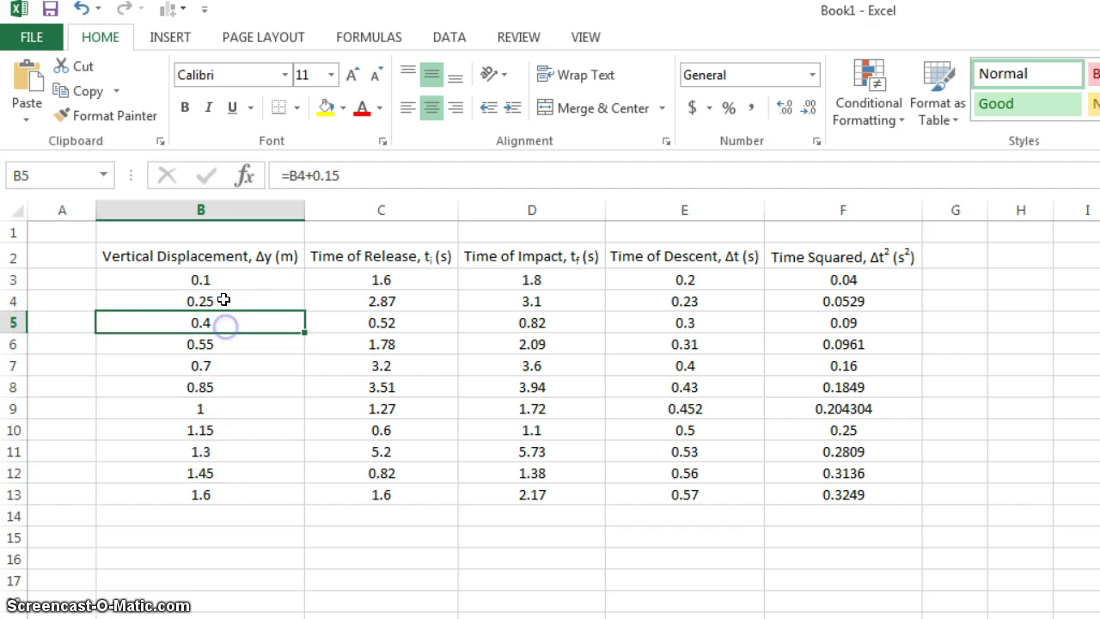
left_click_drag(211, 280, 201, 500)
Try to display the first displacement in B3 with two decimals by re-entering it as 0.10
left_click(214, 277)
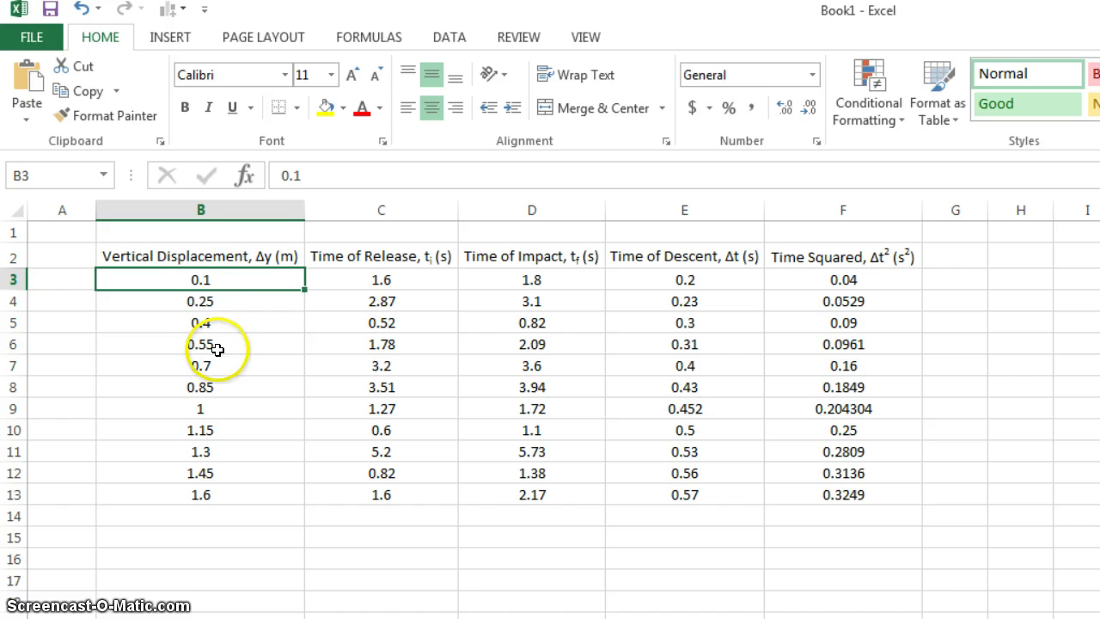
left_click(318, 174)
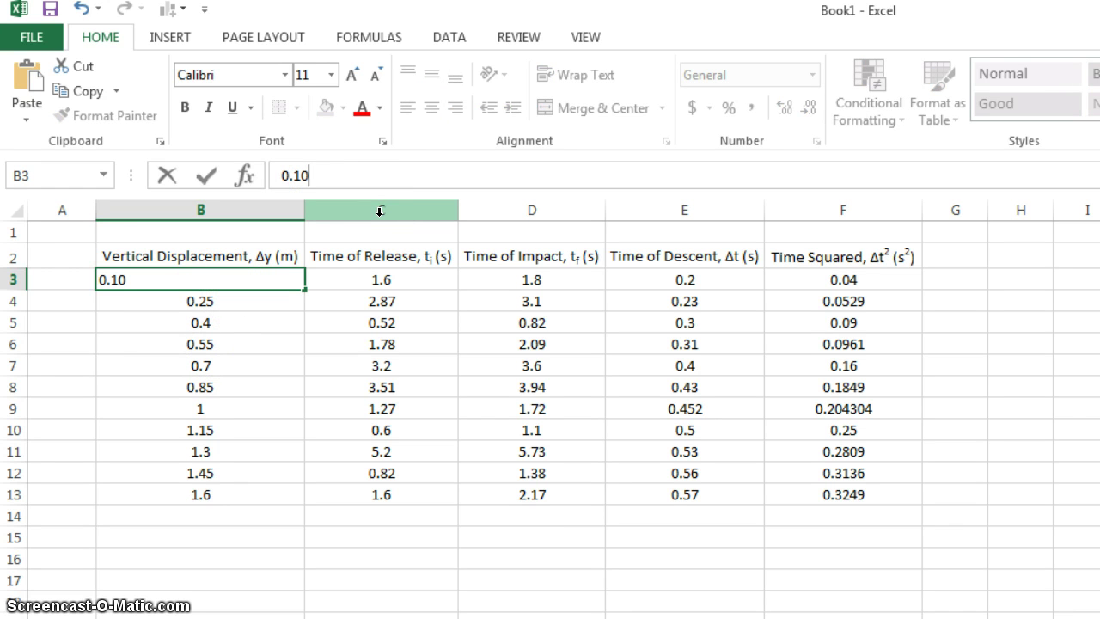
key("Return")
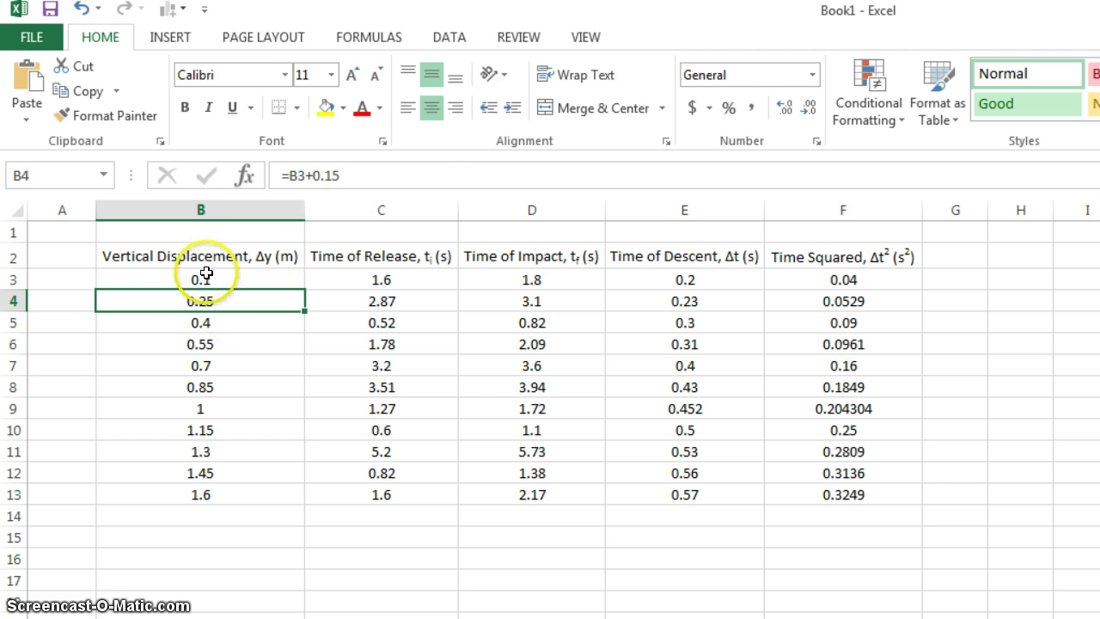
Format the vertical displacement values in B3:B13 to show two decimal places
left_click_drag(194, 280, 192, 500)
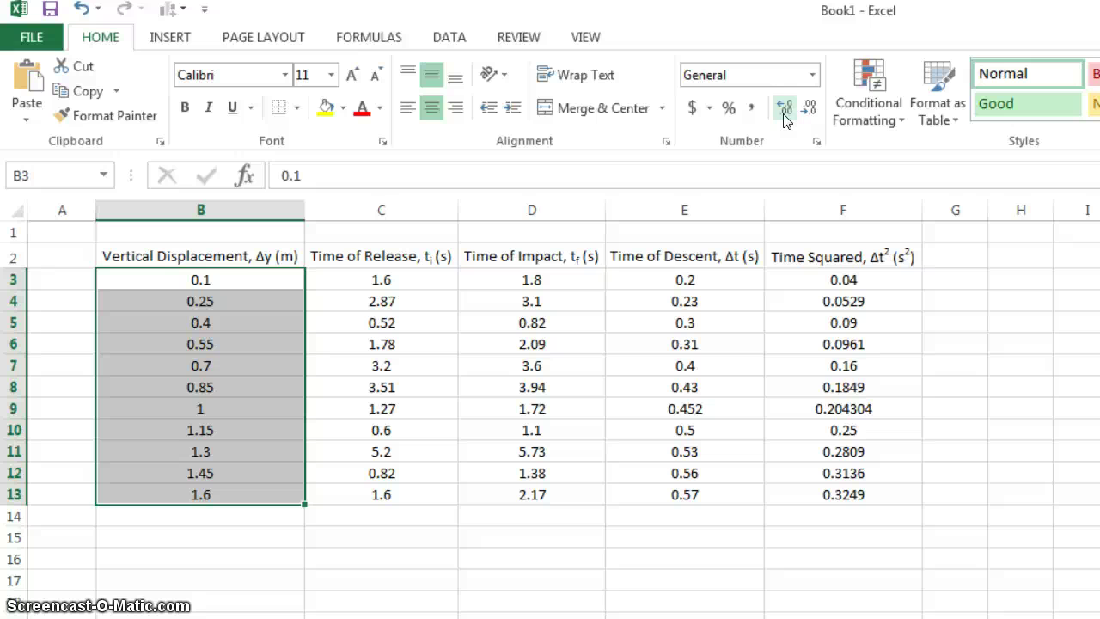
left_click(784, 117)
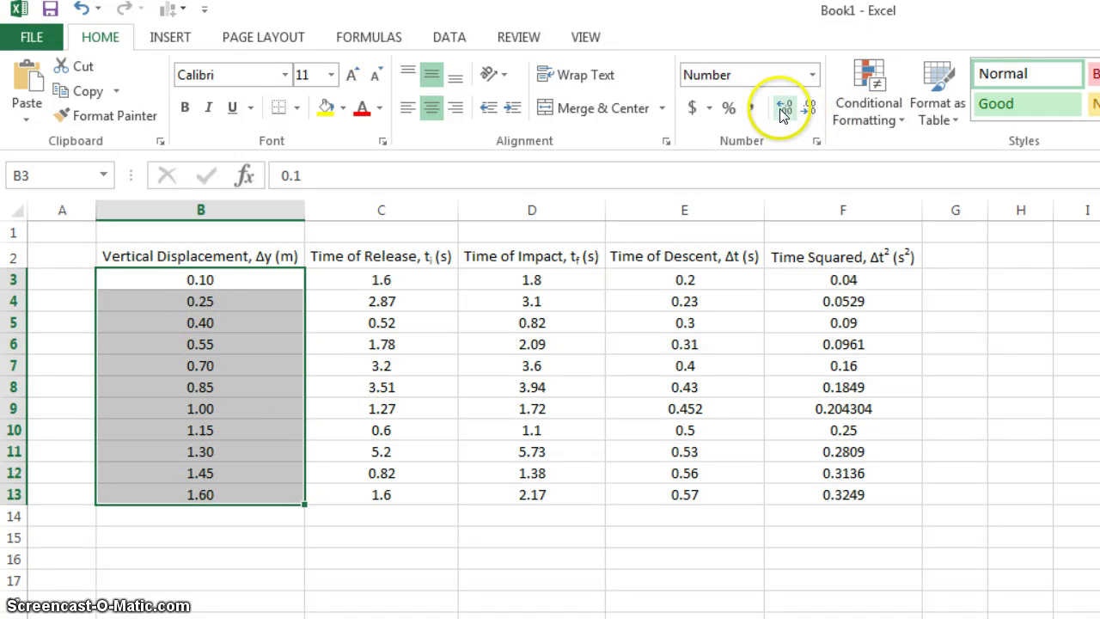
left_click(784, 110)
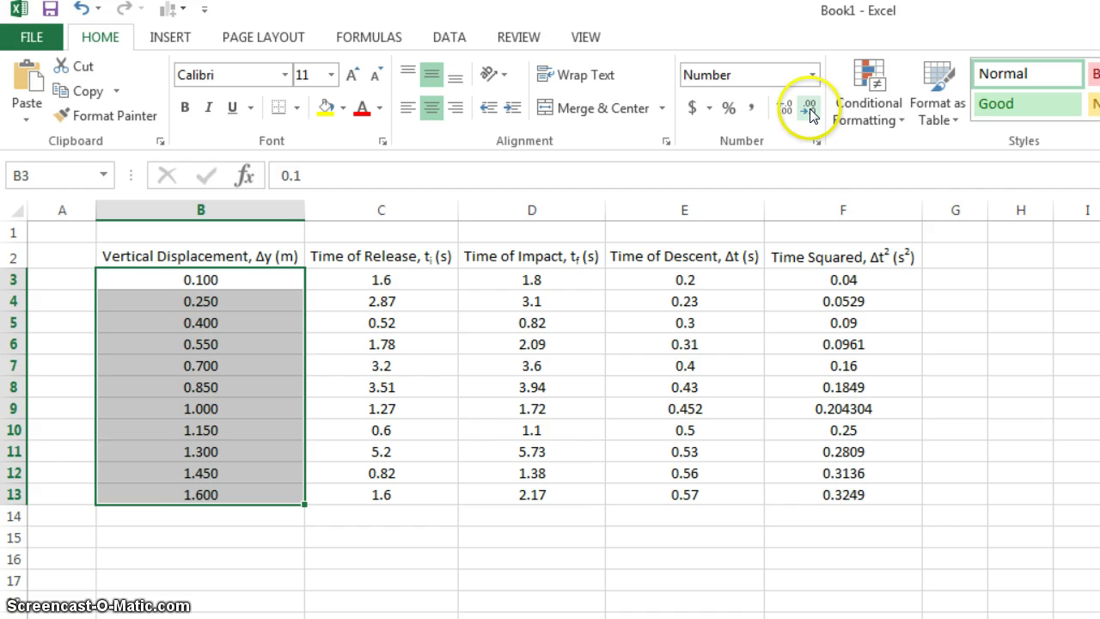
left_click(810, 110)
Format the release times in C3:C13 and the impact times in D3:D13 to show two decimal places
left_click_drag(412, 282, 411, 494)
left_click(785, 109)
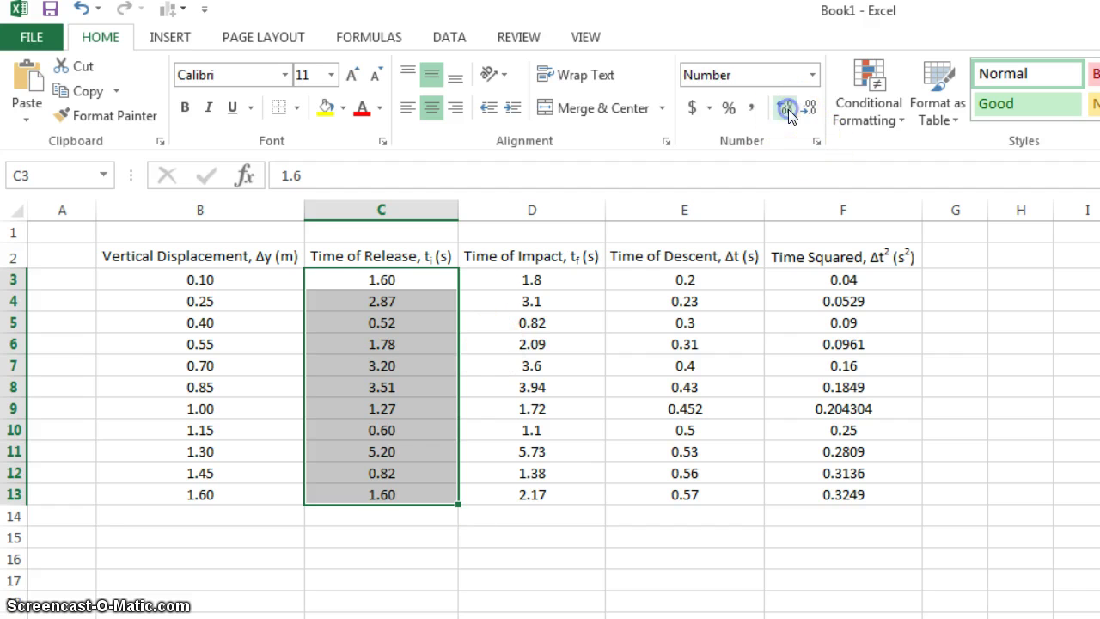
left_click_drag(567, 280, 579, 501)
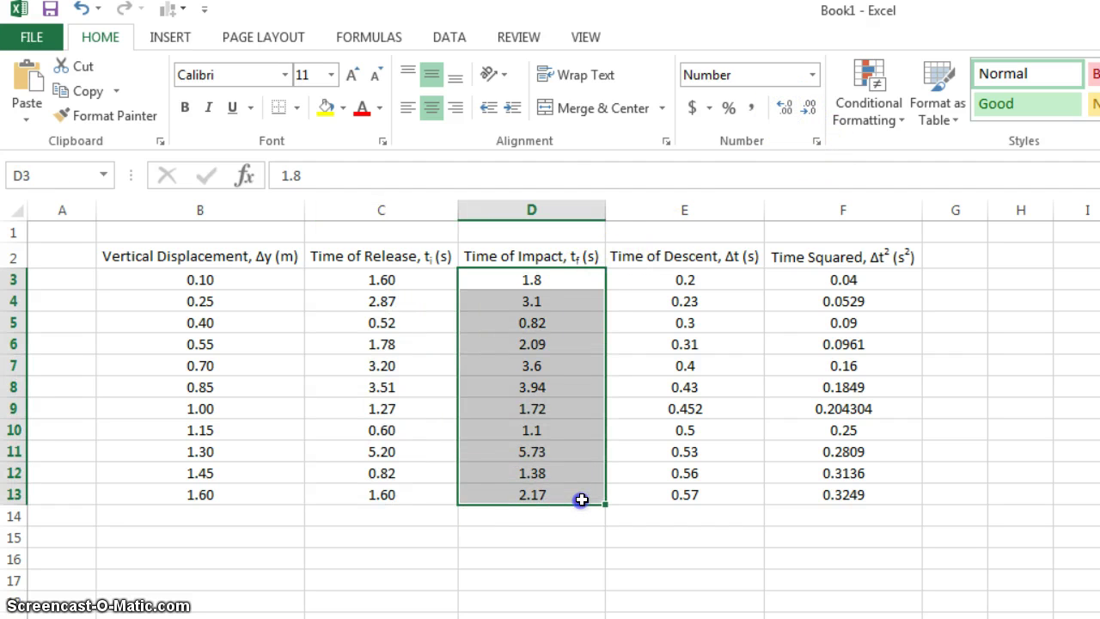
left_click(794, 115)
left_click(812, 110)
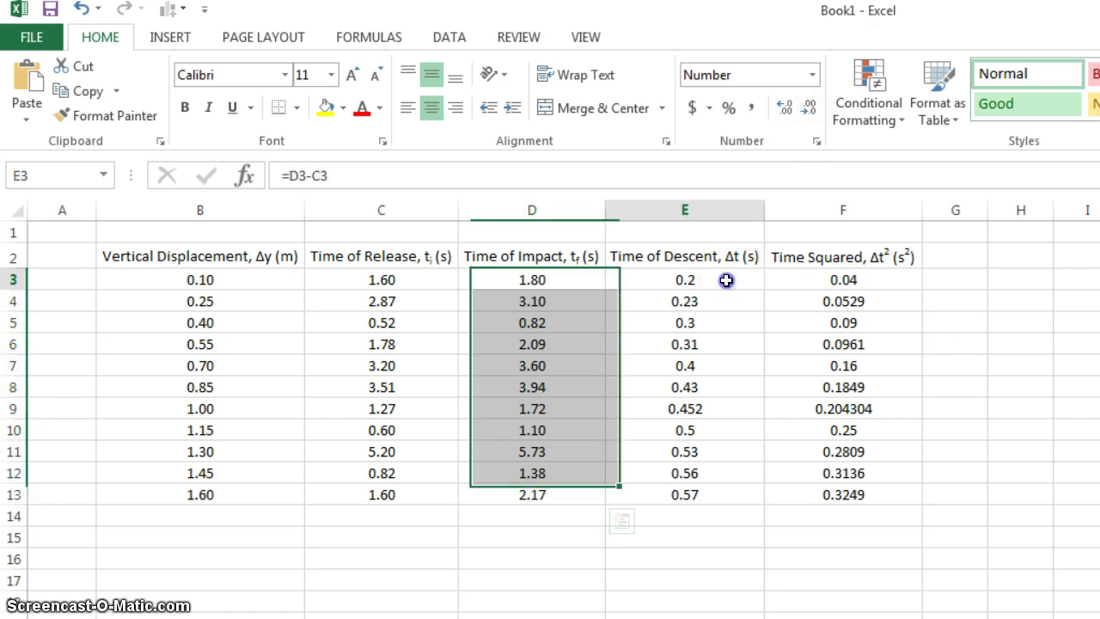
Format the descent times in E3:E13 to two decimal places and the squared times in F3:F13 to three
left_click_drag(725, 277, 730, 498)
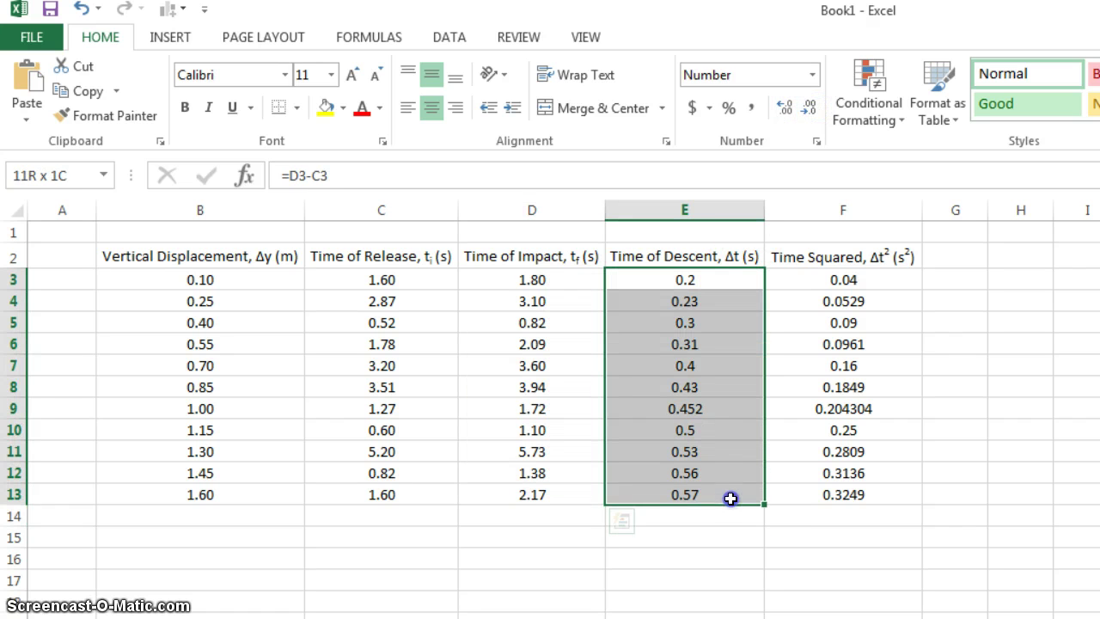
left_click(785, 109)
left_click_drag(838, 281, 872, 494)
left_click(783, 109)
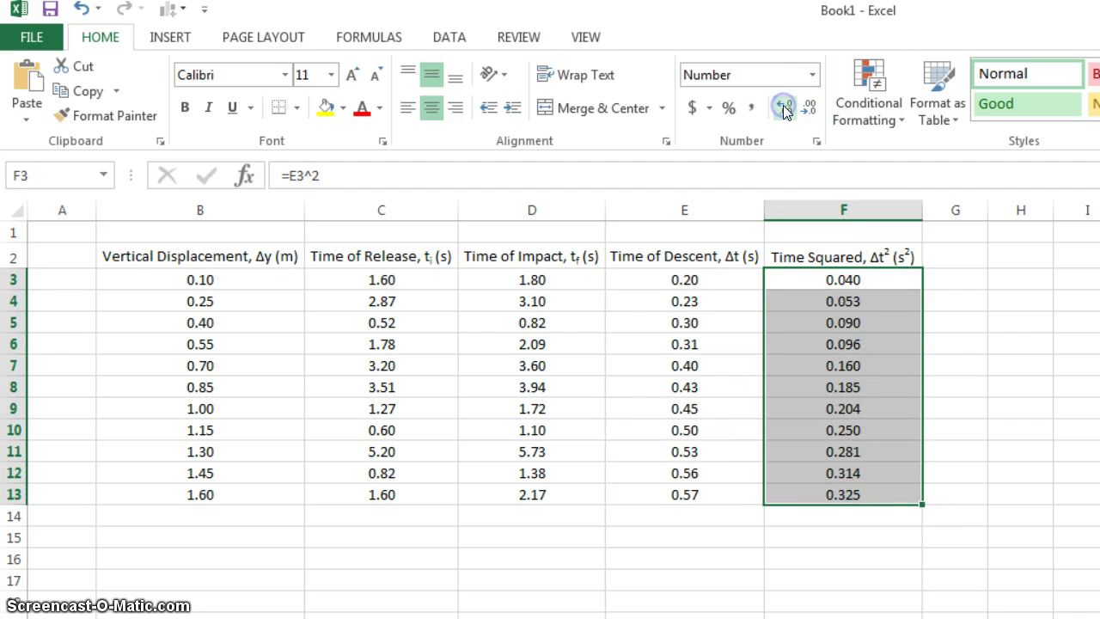
left_click(847, 516)
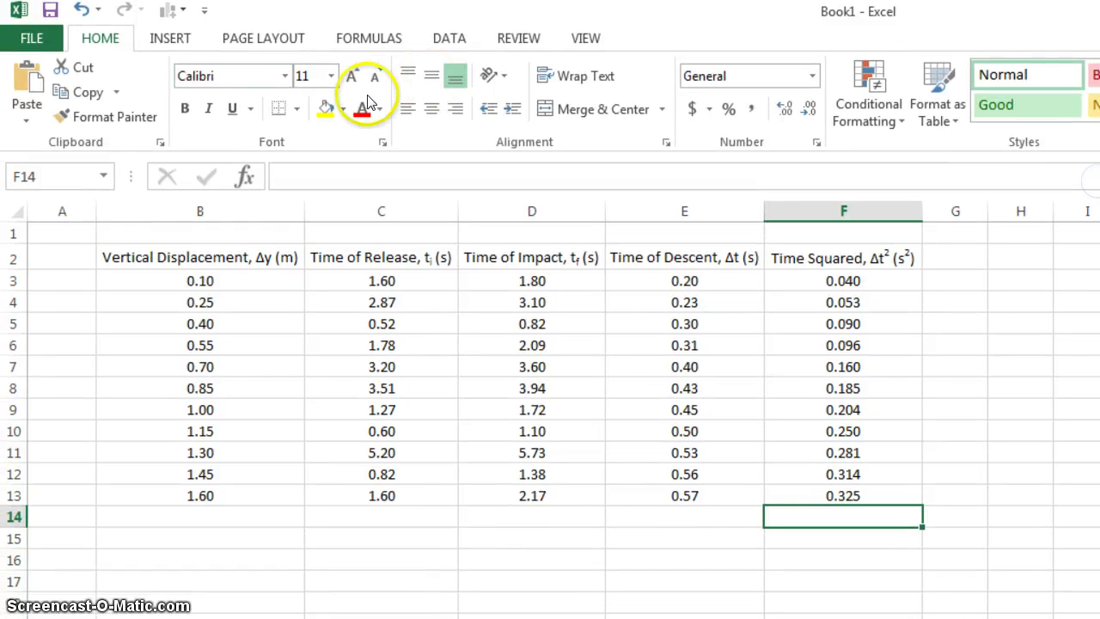
Insert a markers-only scatter chart of the table data and place it just below the table
left_click(172, 40)
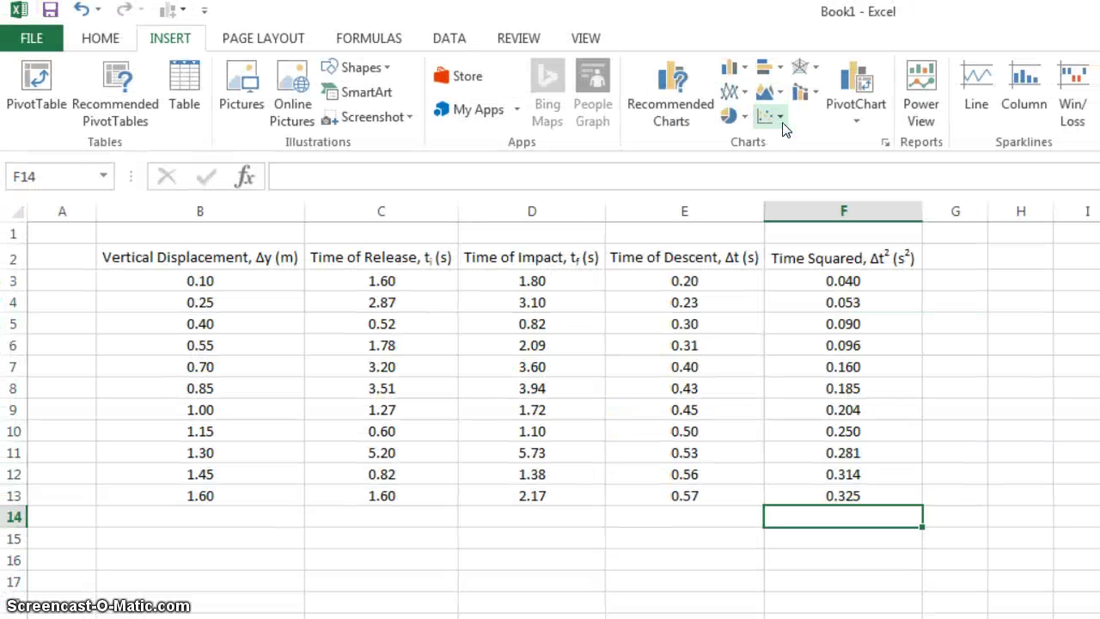
left_click(782, 123)
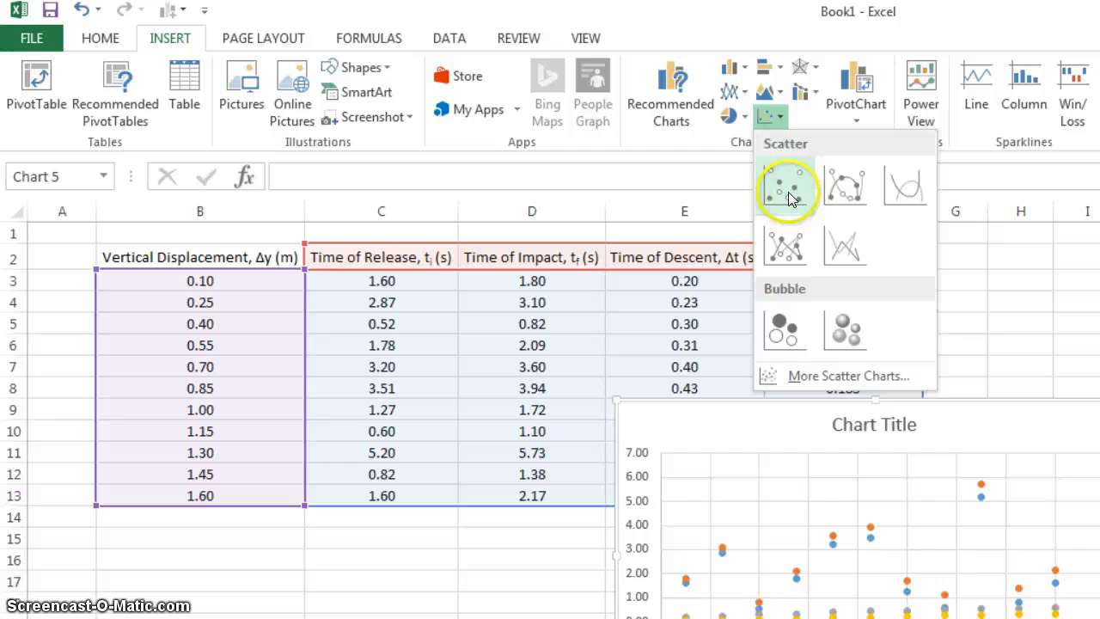
left_click(789, 196)
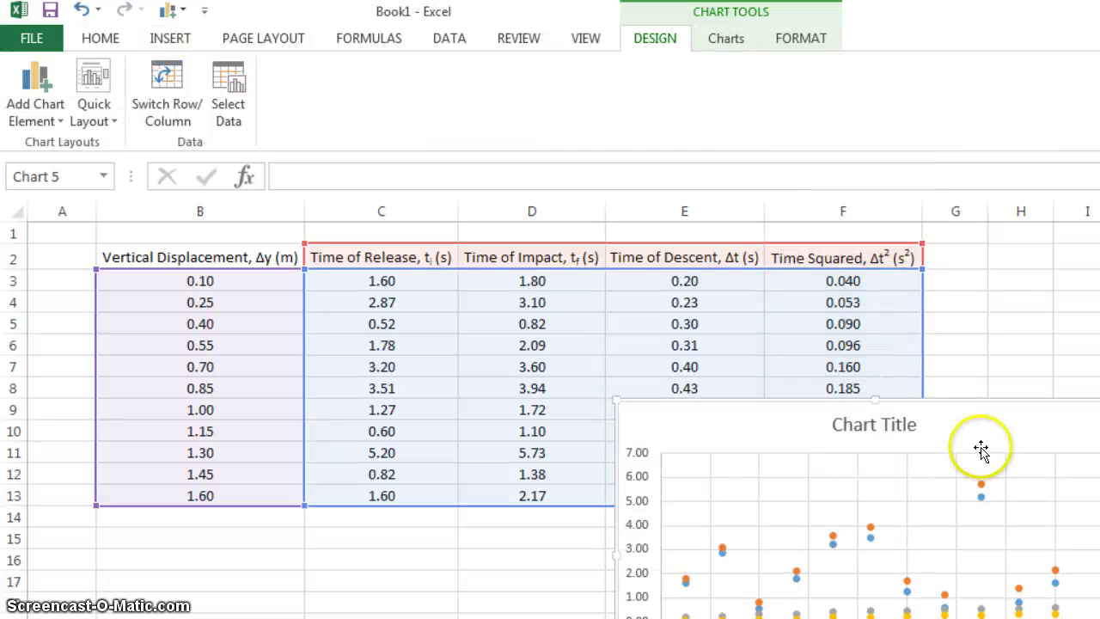
mouse_move(982, 450)
left_mouse_down()
mouse_move(899, 336)
mouse_move(839, 319)
left_mouse_up()
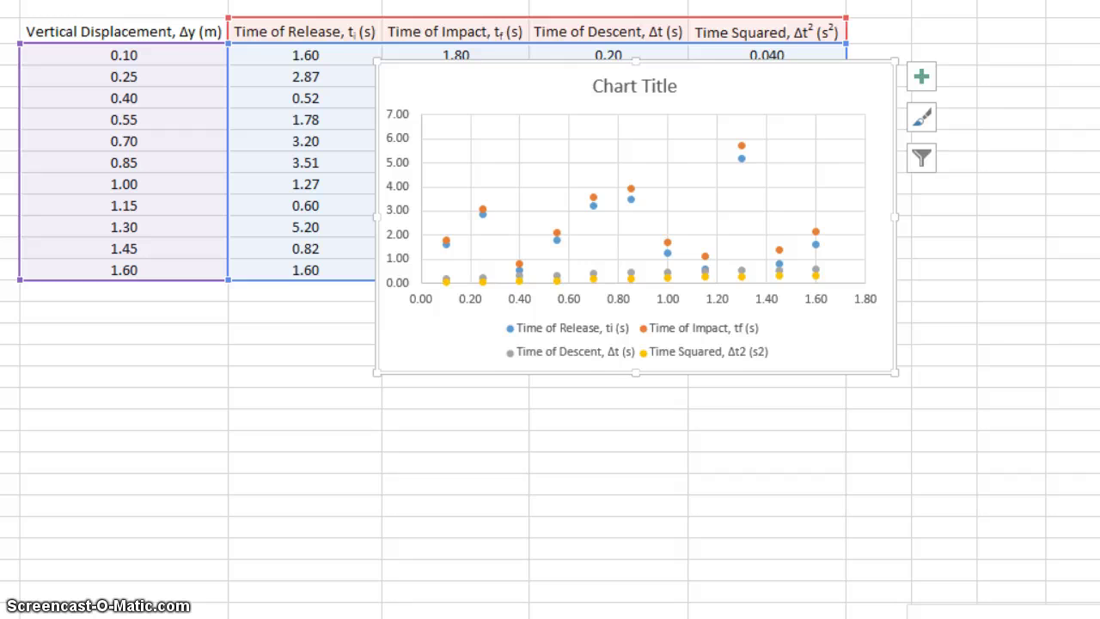
left_click_drag(866, 177, 768, 362)
left_click(928, 329)
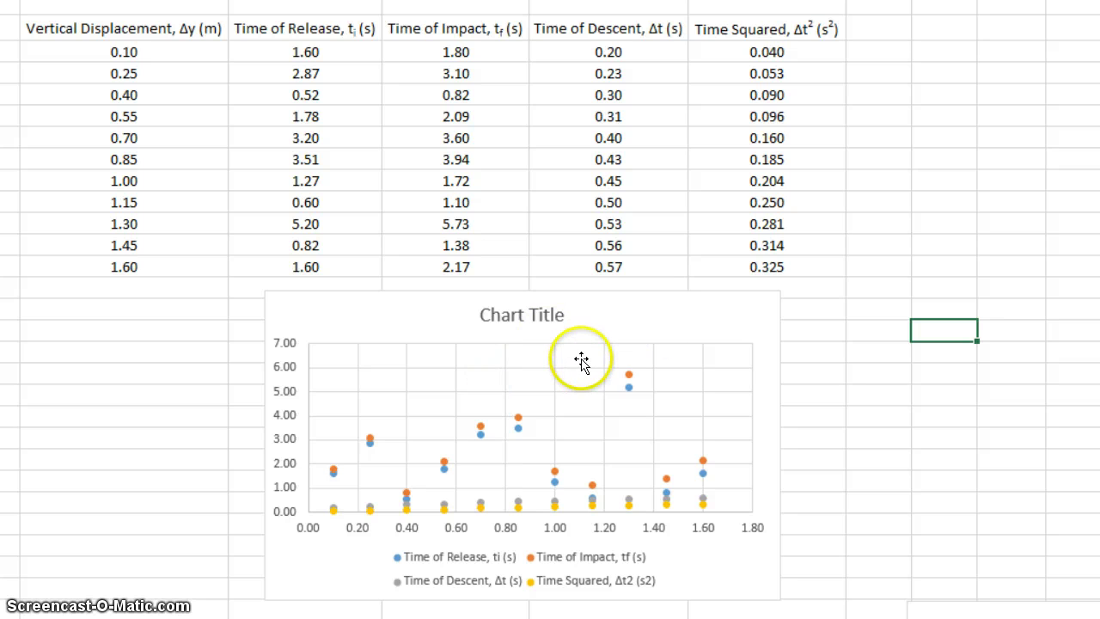
Remove all four existing series, release, impact, descent and squared times, from the scatter chart's data source
right_click(628, 317)
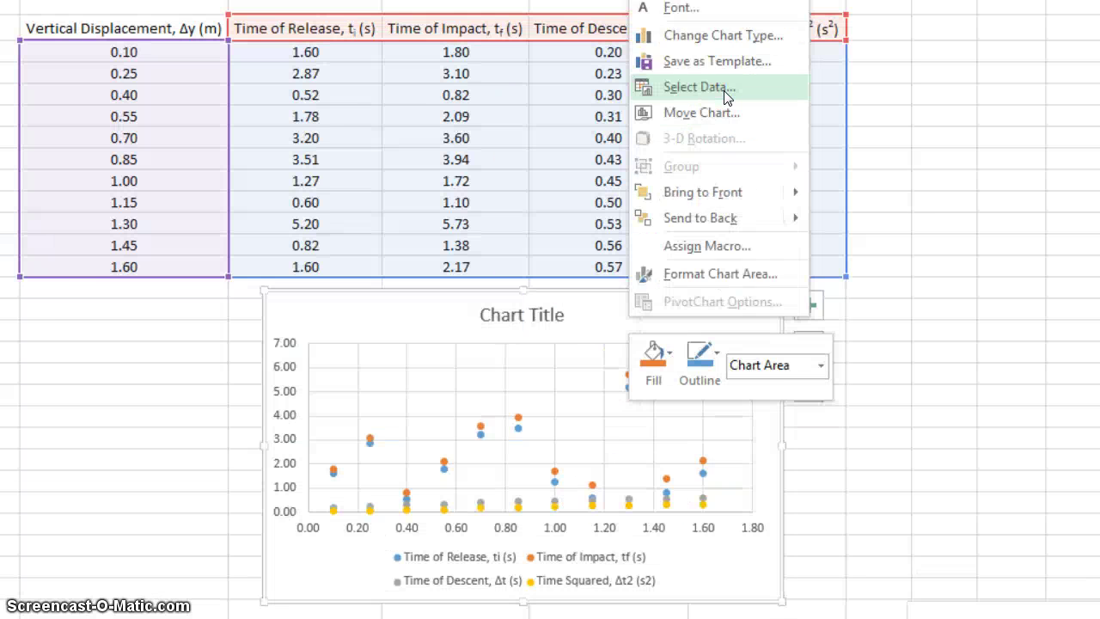
left_click(724, 97)
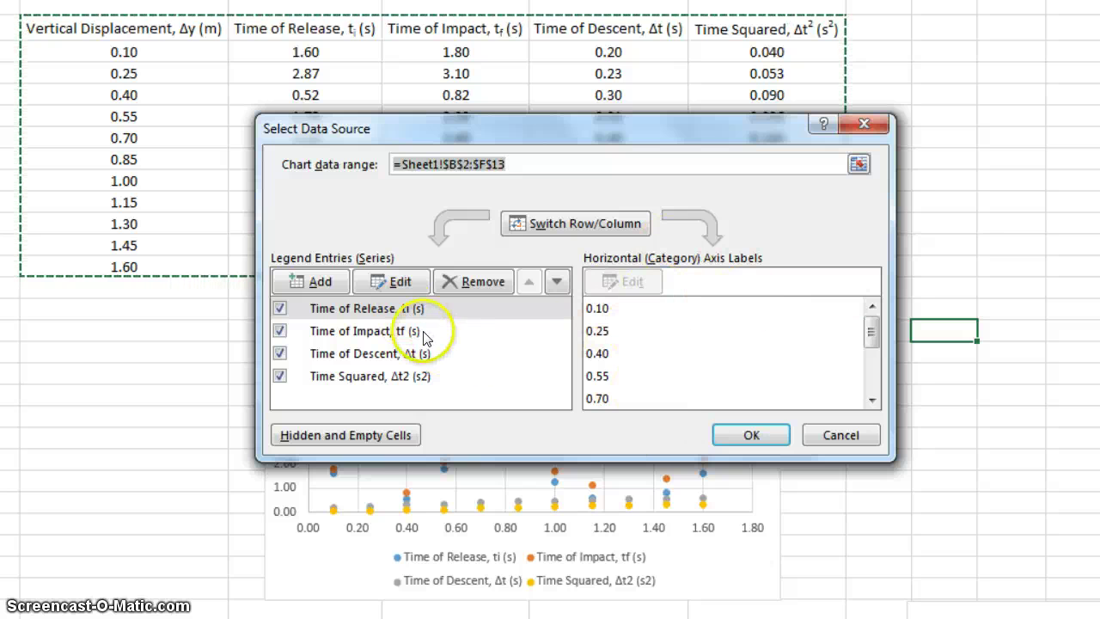
left_click(348, 312)
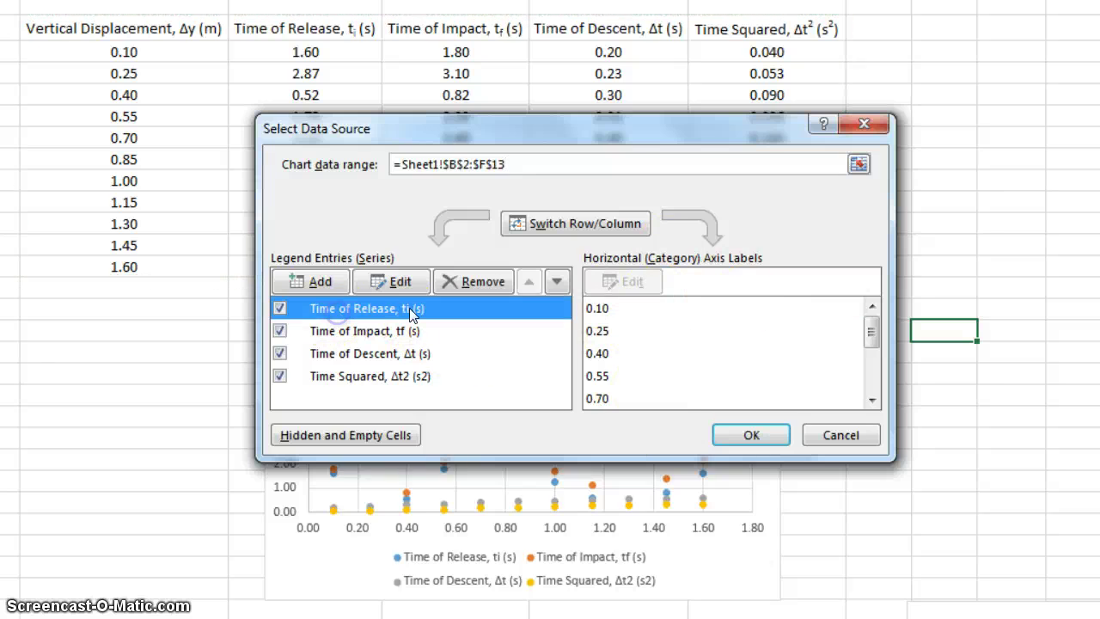
left_click(478, 284)
left_click(480, 284)
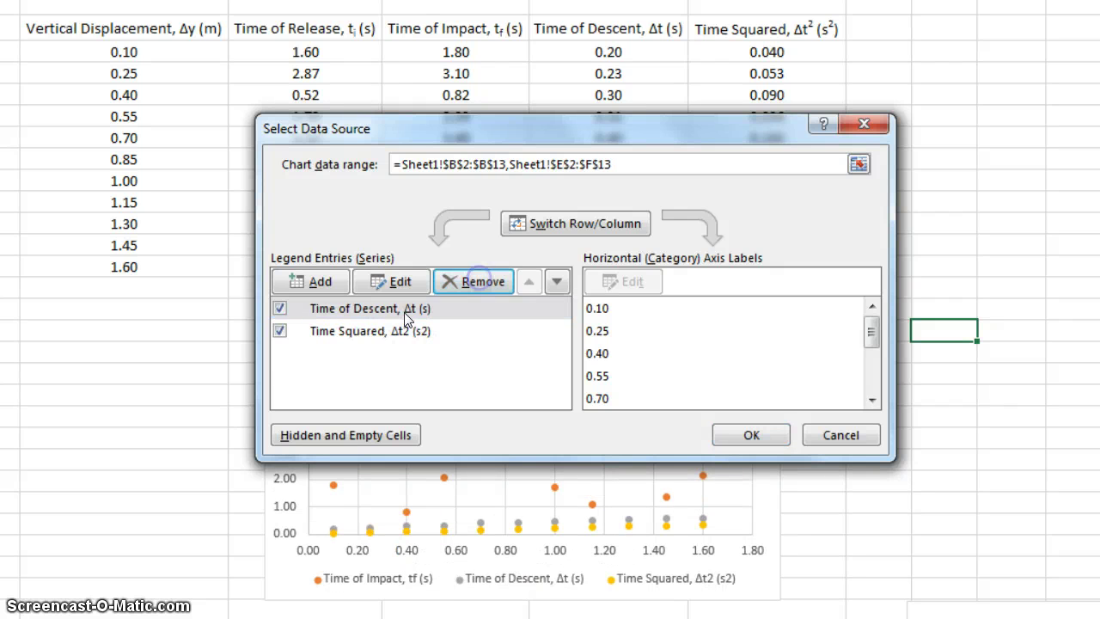
left_click(464, 282)
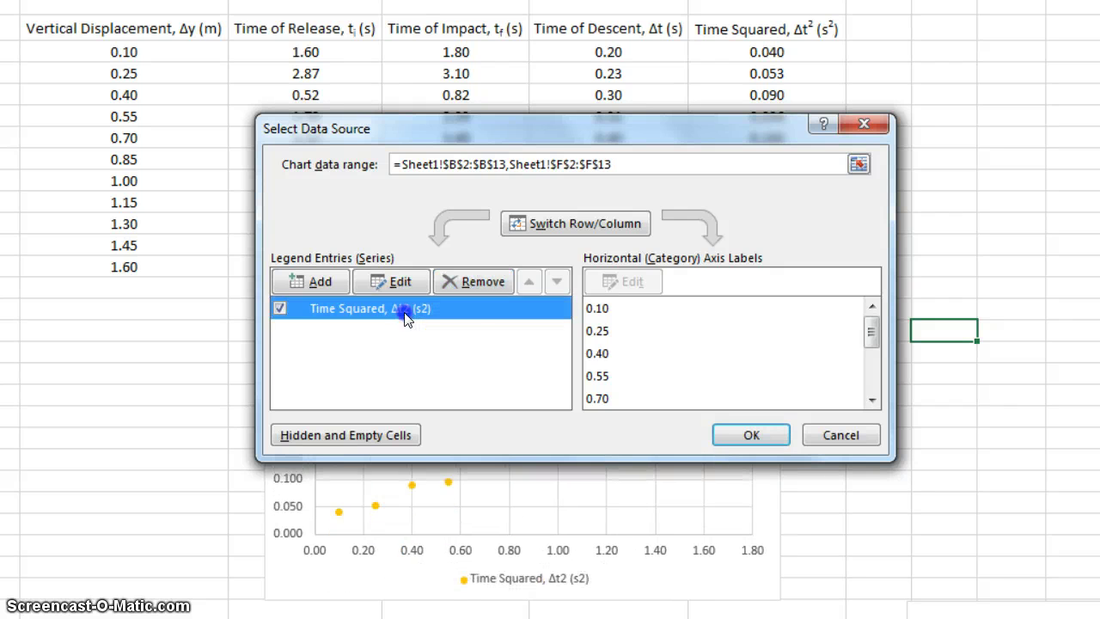
left_click(468, 281)
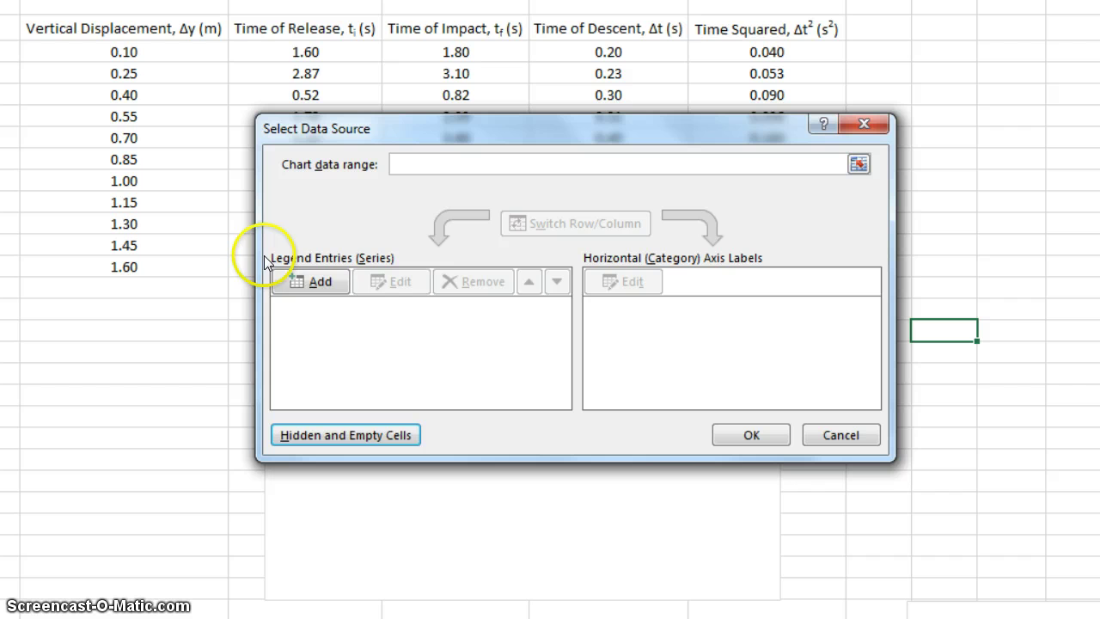
Add a new chart series with the Time Squared values in F3:F13 as its X values
left_click(320, 282)
left_click(492, 88)
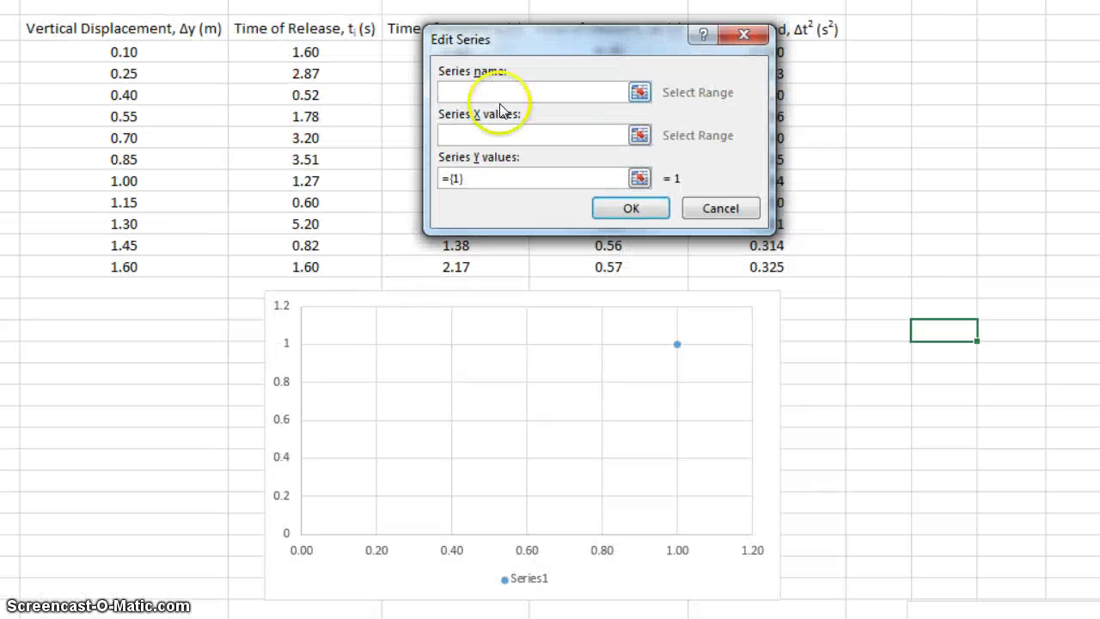
left_click(504, 179)
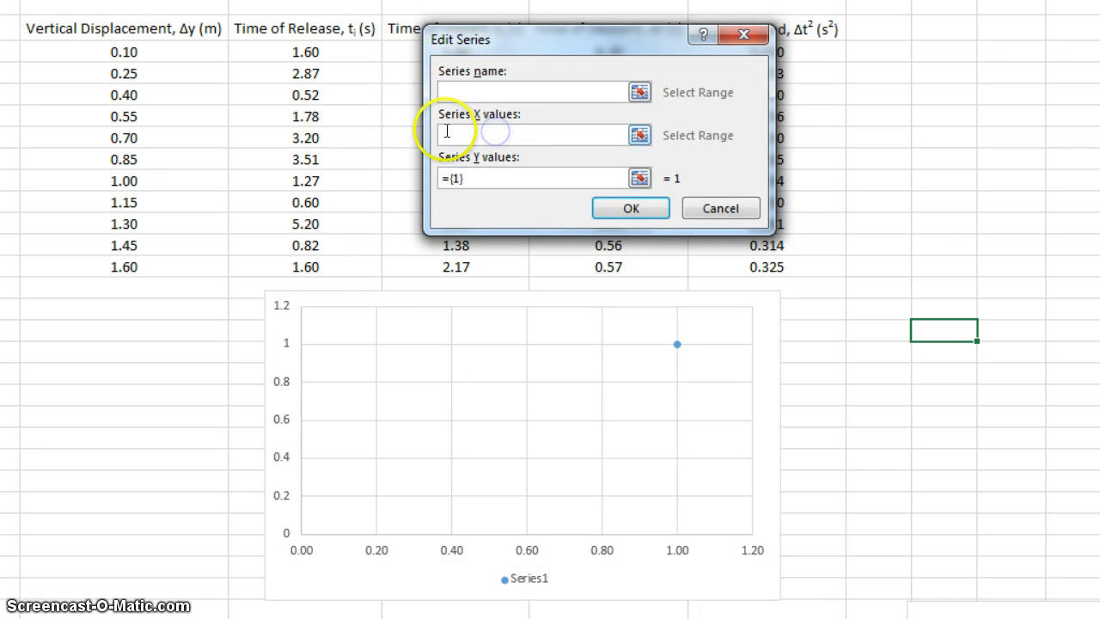
left_click_drag(547, 40, 225, 317)
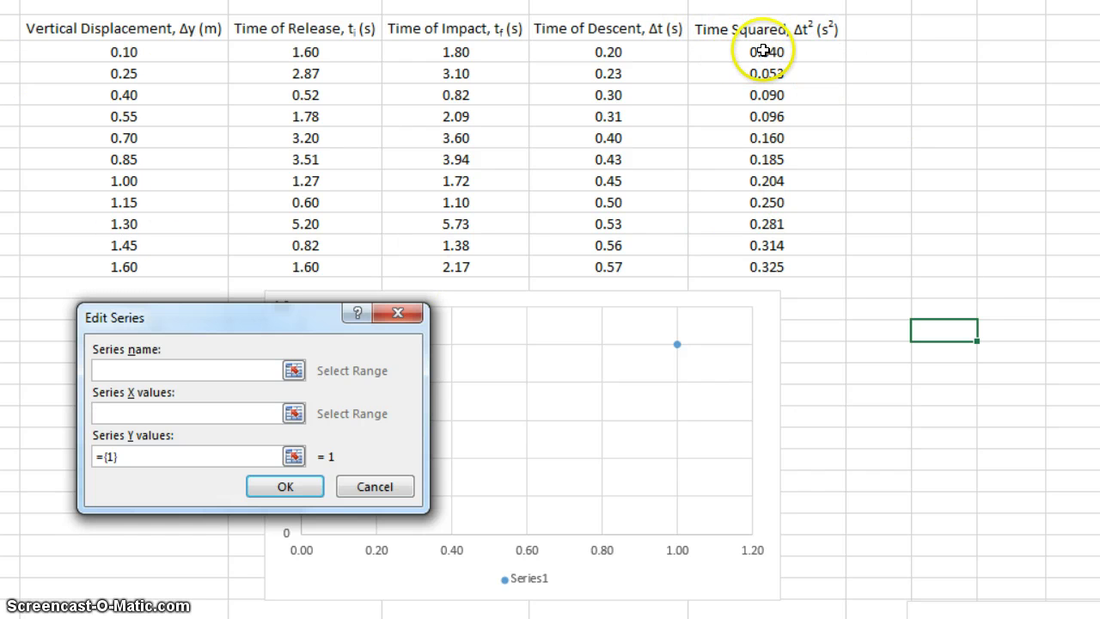
left_click_drag(763, 51, 776, 269)
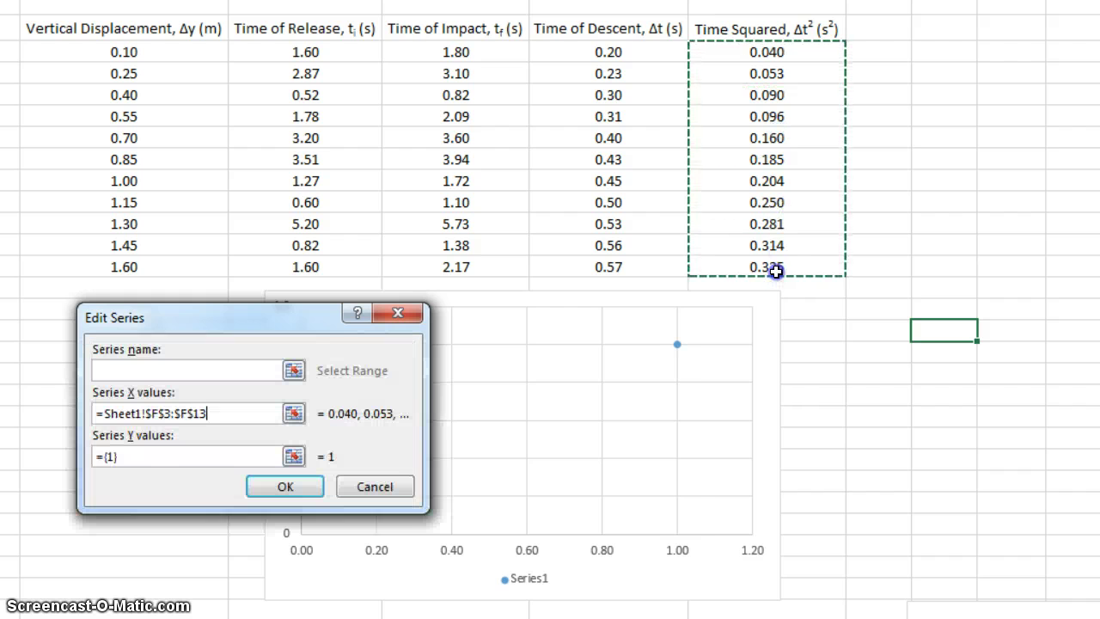
Set the new series' Y values to the vertical displacements in B3:B13 and apply the data source changes
left_click(182, 453)
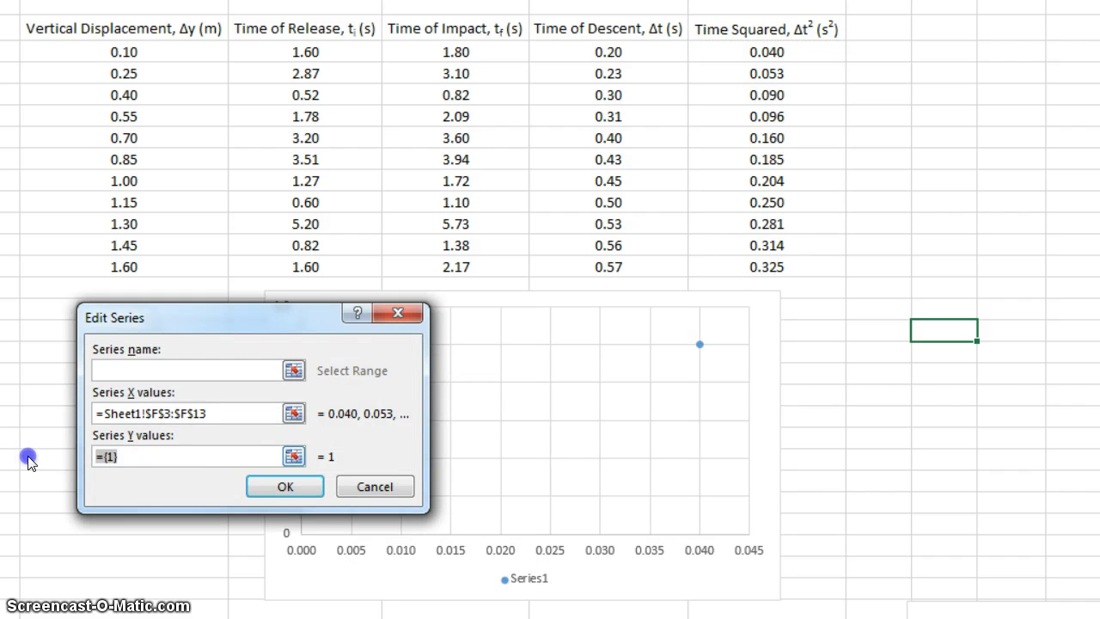
left_click(93, 457)
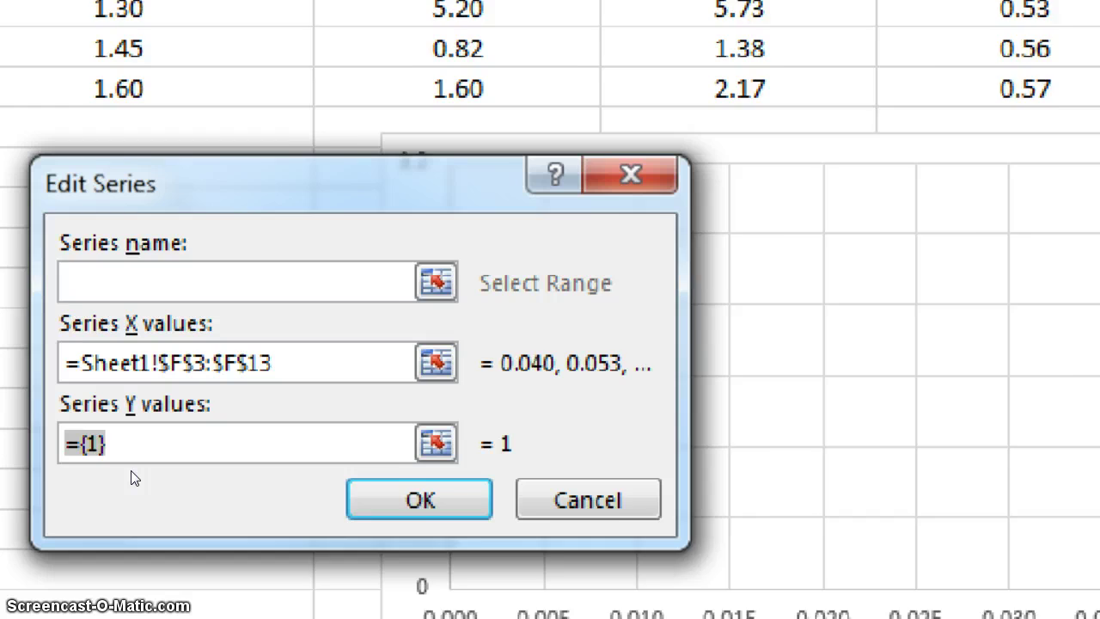
key("BackSpace")
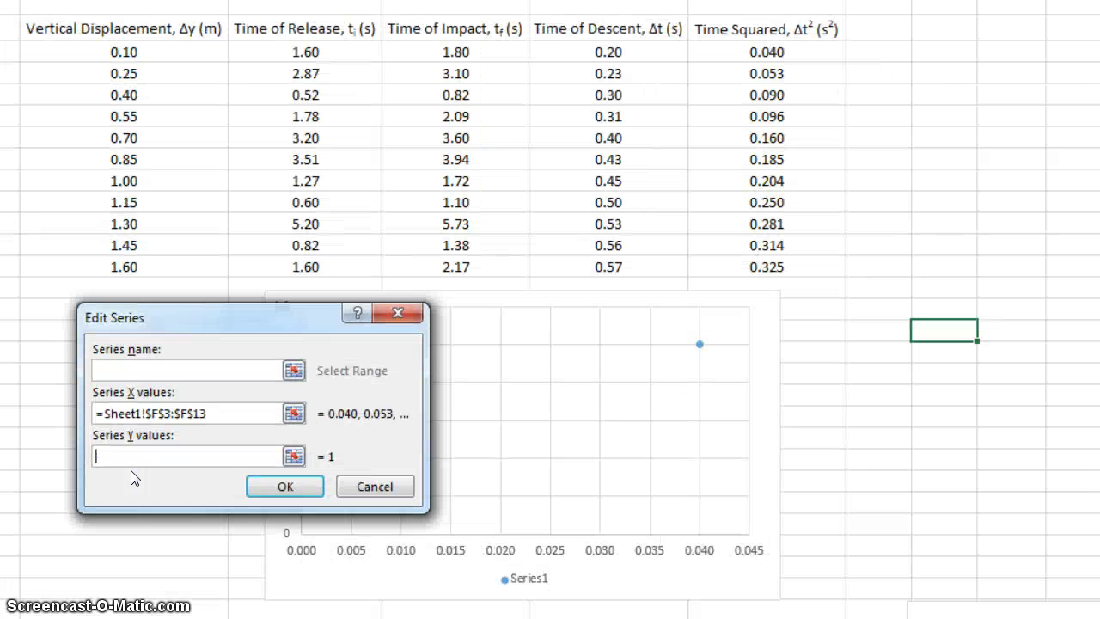
left_click(142, 55)
left_click_drag(142, 54, 147, 269)
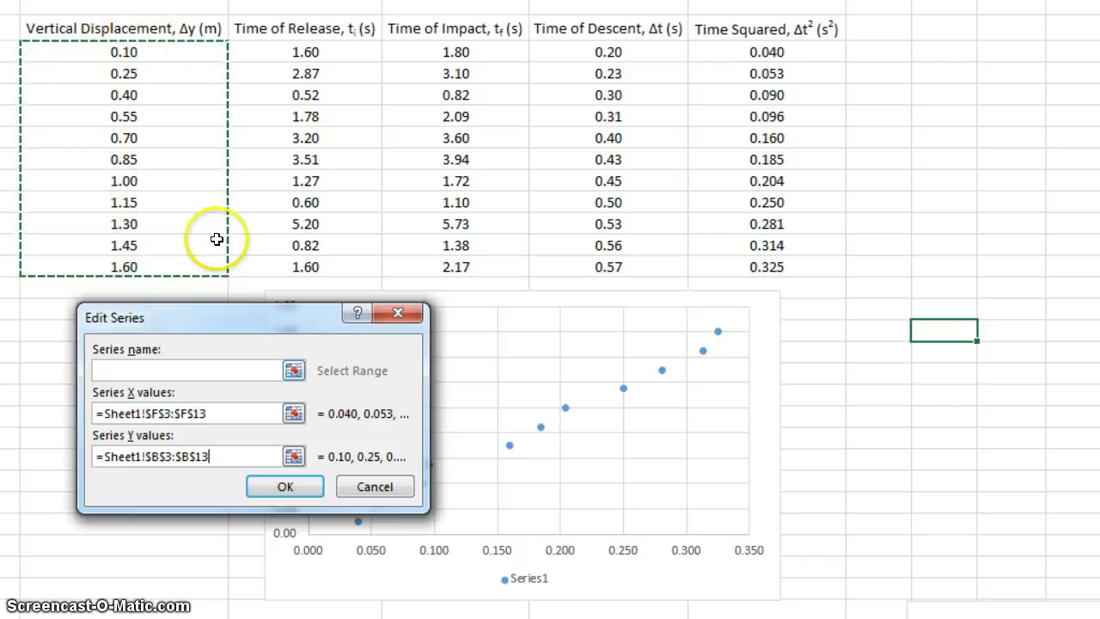
left_click(287, 488)
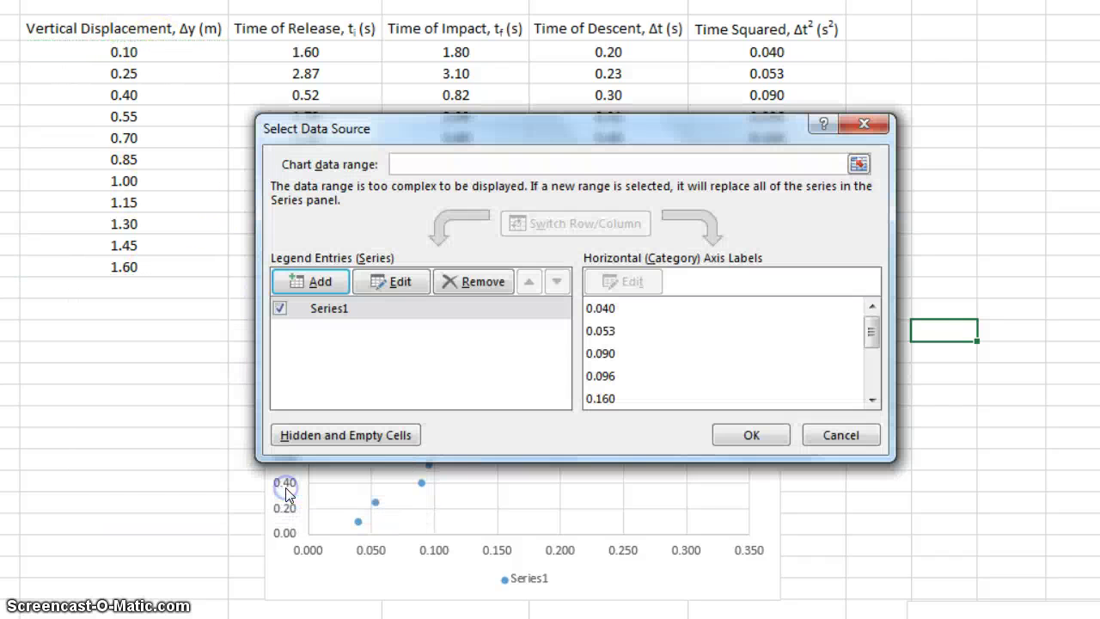
left_click(747, 435)
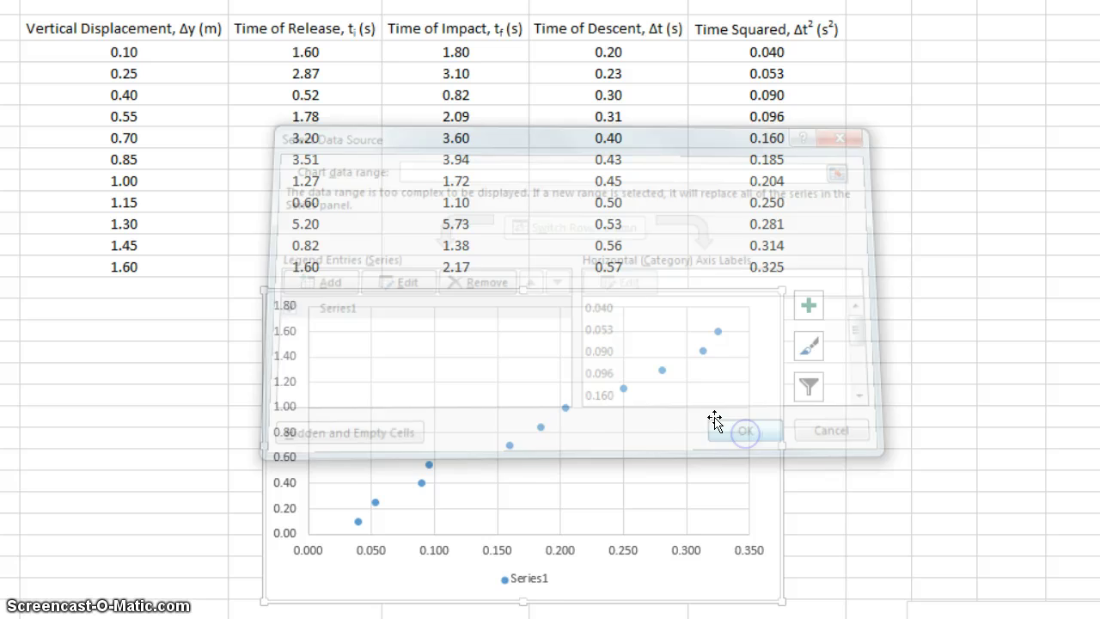
Delete the Series1 legend from the scatter chart
left_click(534, 585)
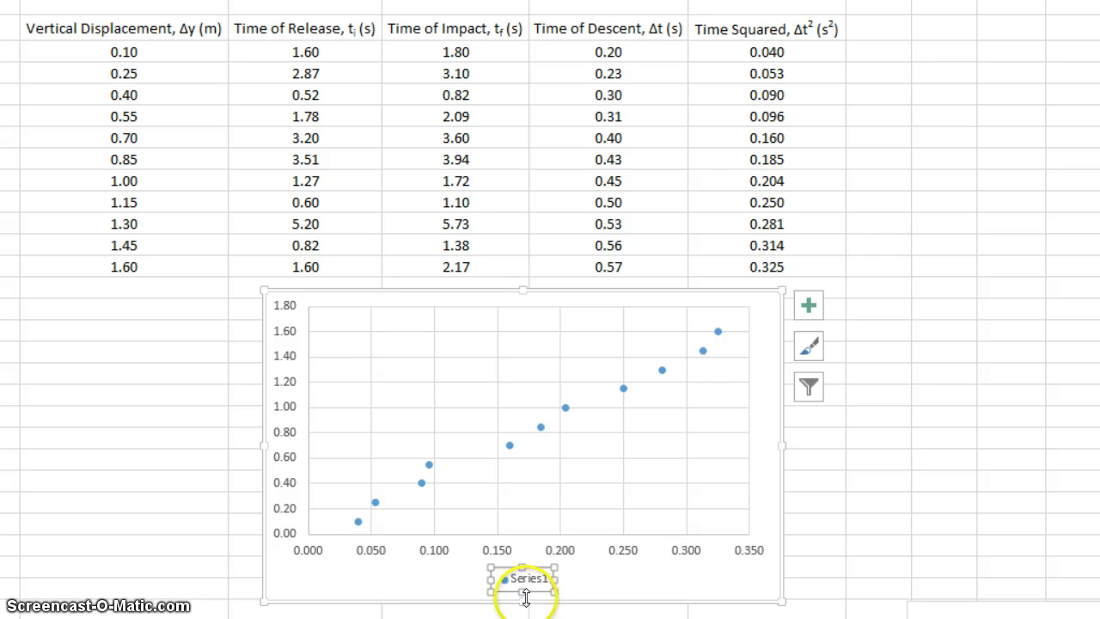
mouse_move(612, 548)
left_mouse_down()
mouse_move(771, 447)
mouse_move(597, 554)
left_mouse_up()
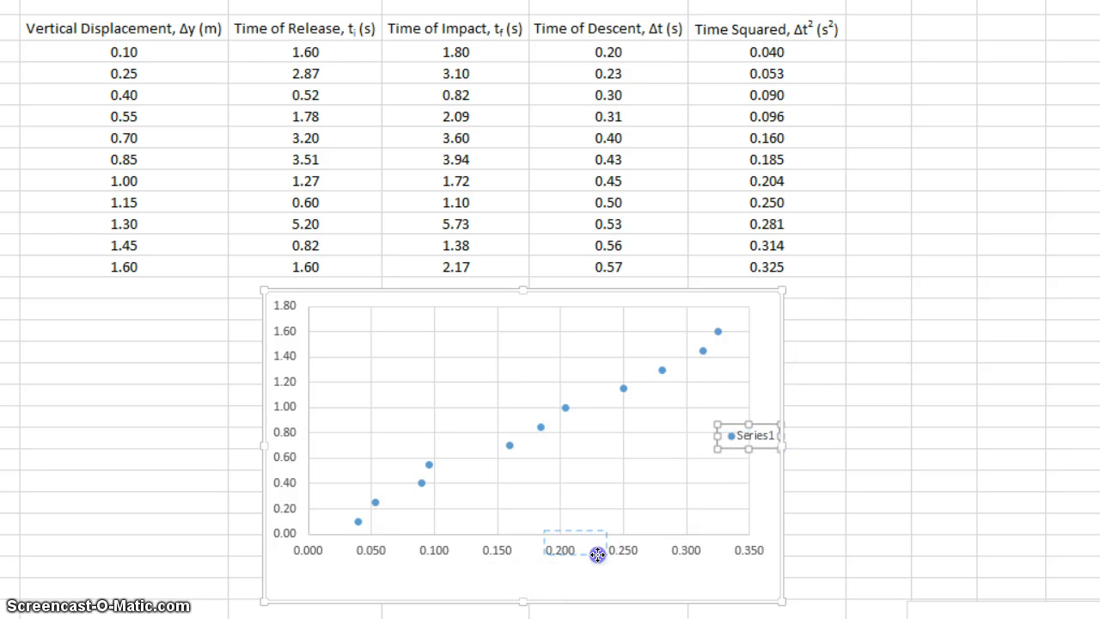
left_click_drag(546, 590, 547, 590)
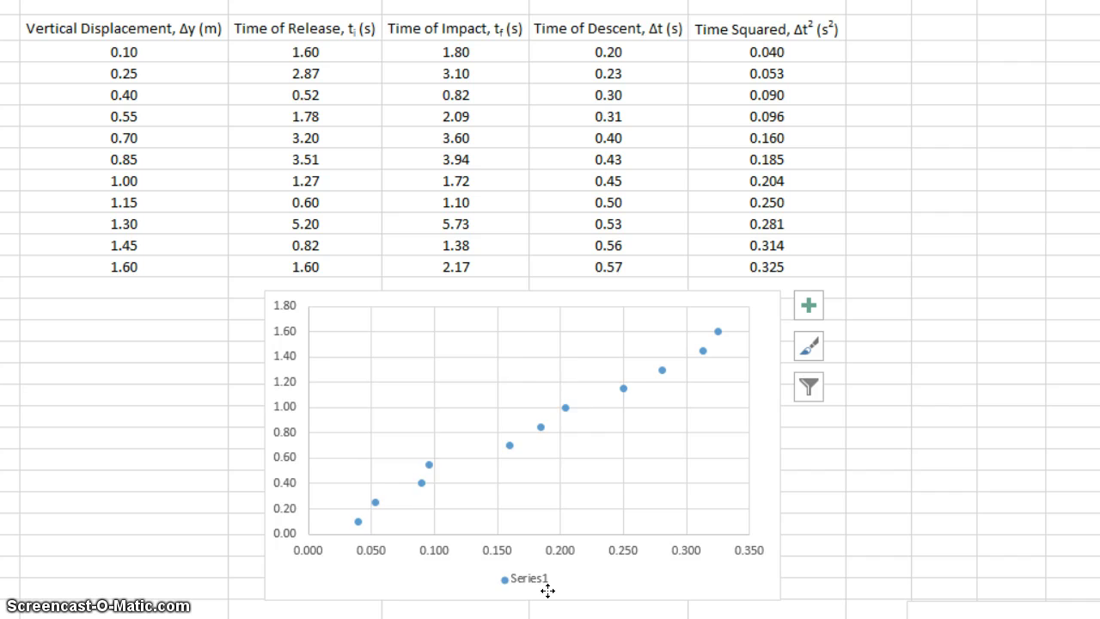
key("Delete")
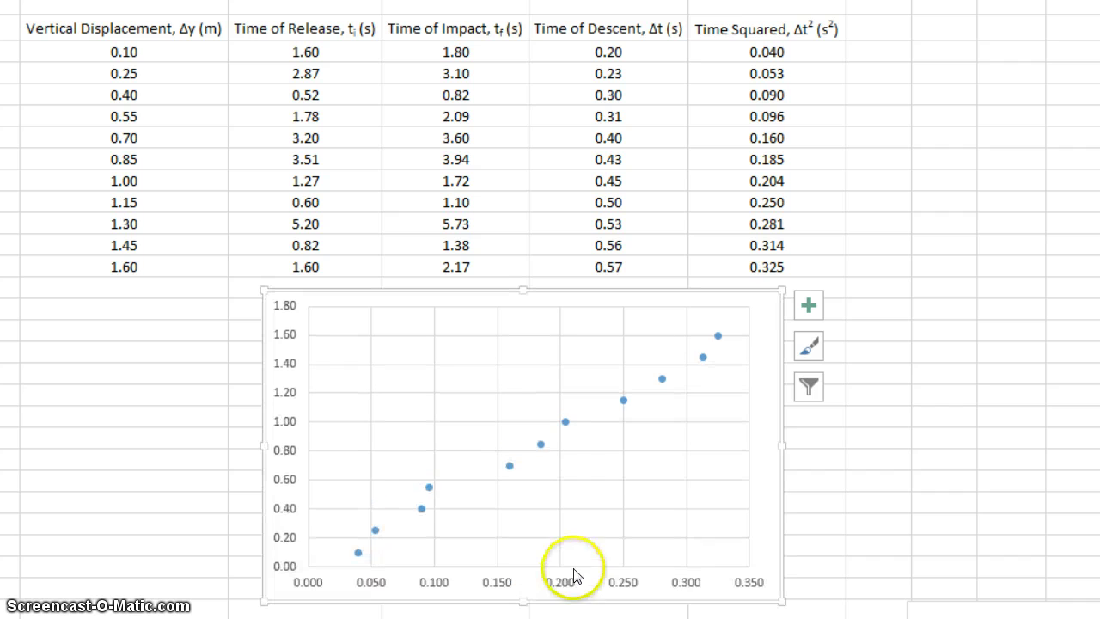
Add a linear trendline to the plotted data points
right_click(510, 470)
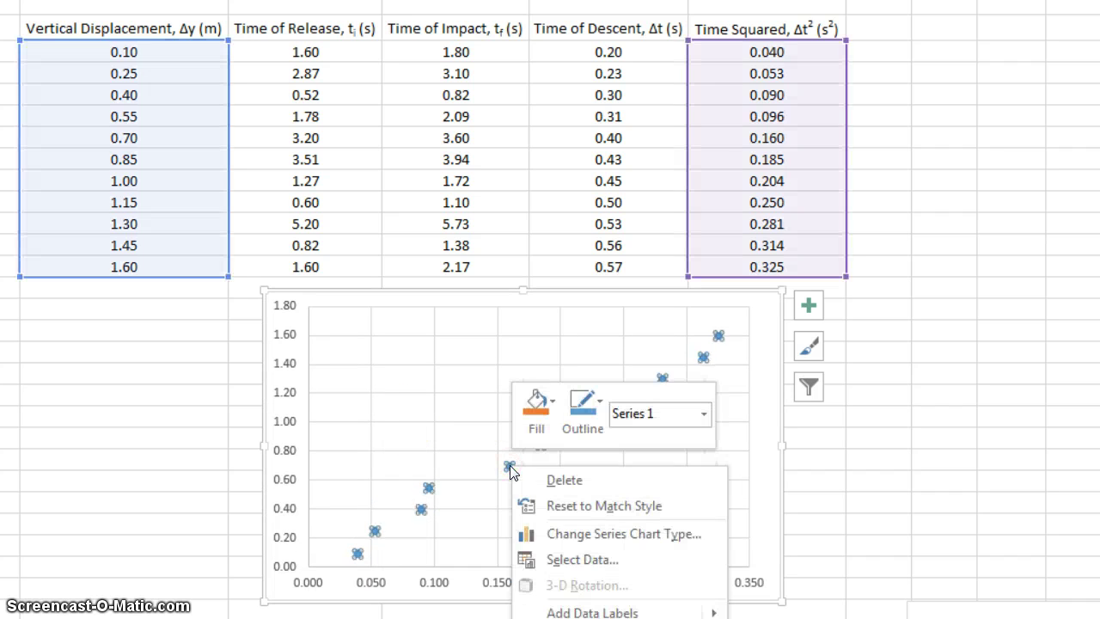
right_click(444, 398)
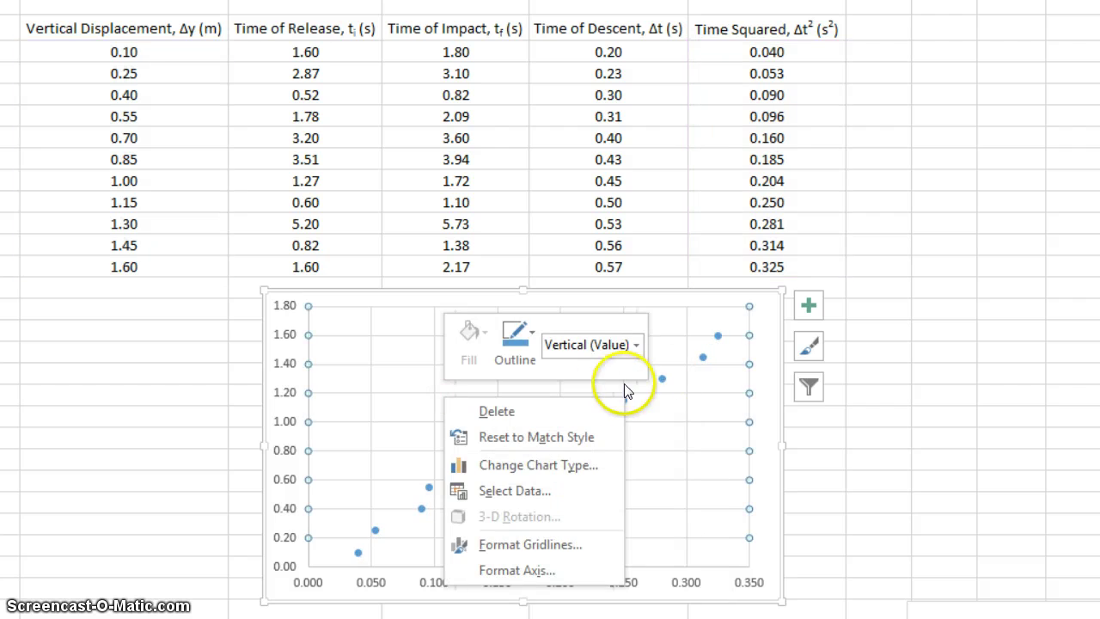
right_click(662, 378)
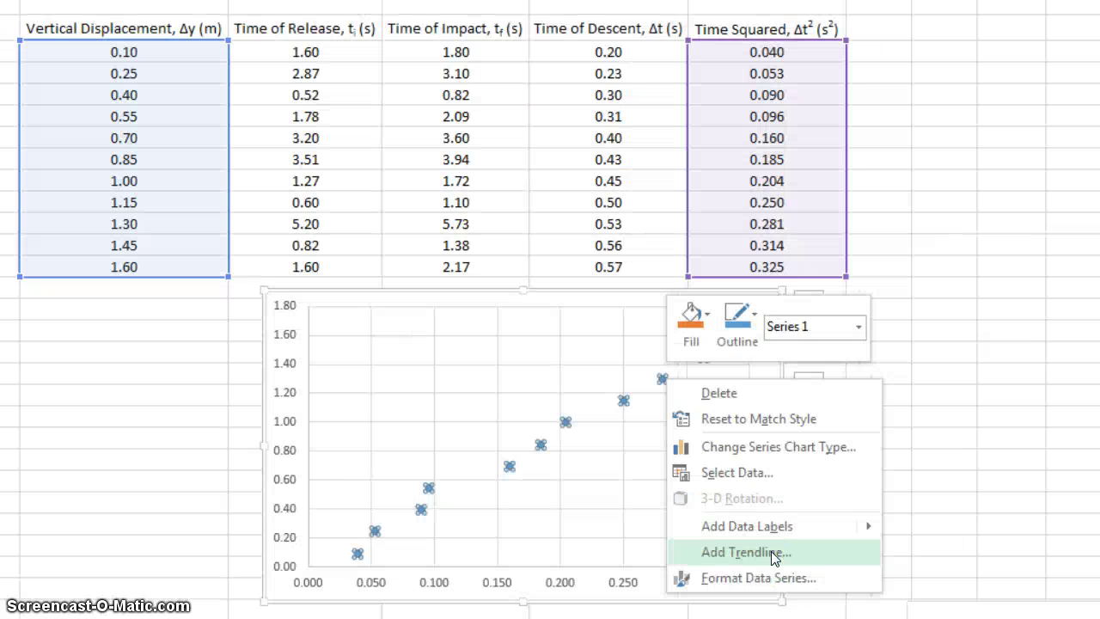
left_click(772, 554)
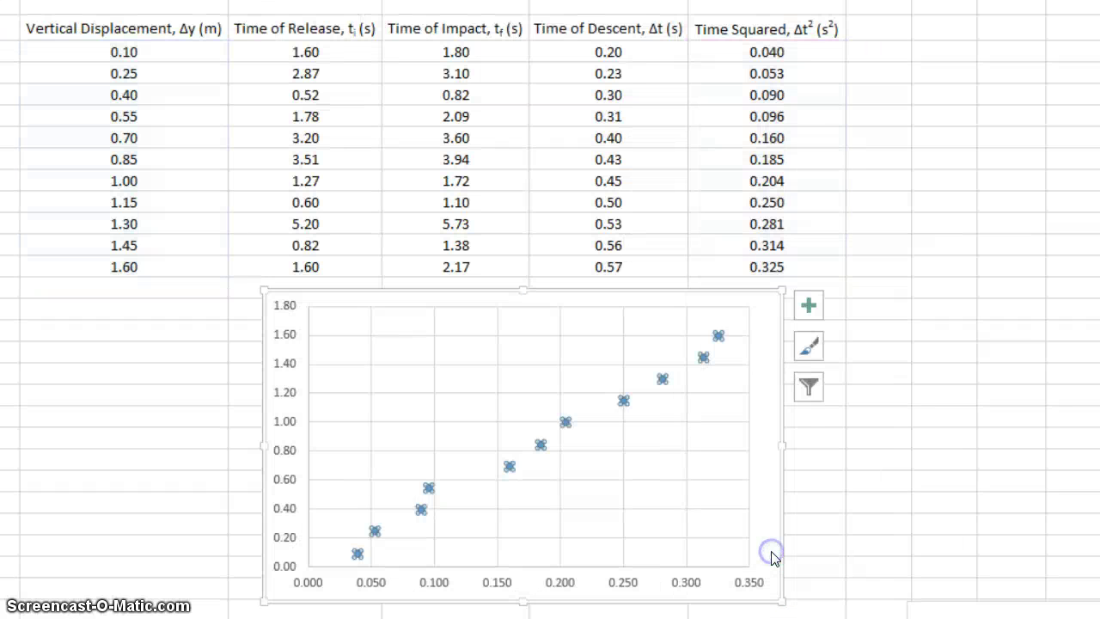
Shift the chart sideways under the table's first four columns and close the trendline formatting options
left_click_drag(1026, 64, 945, 60)
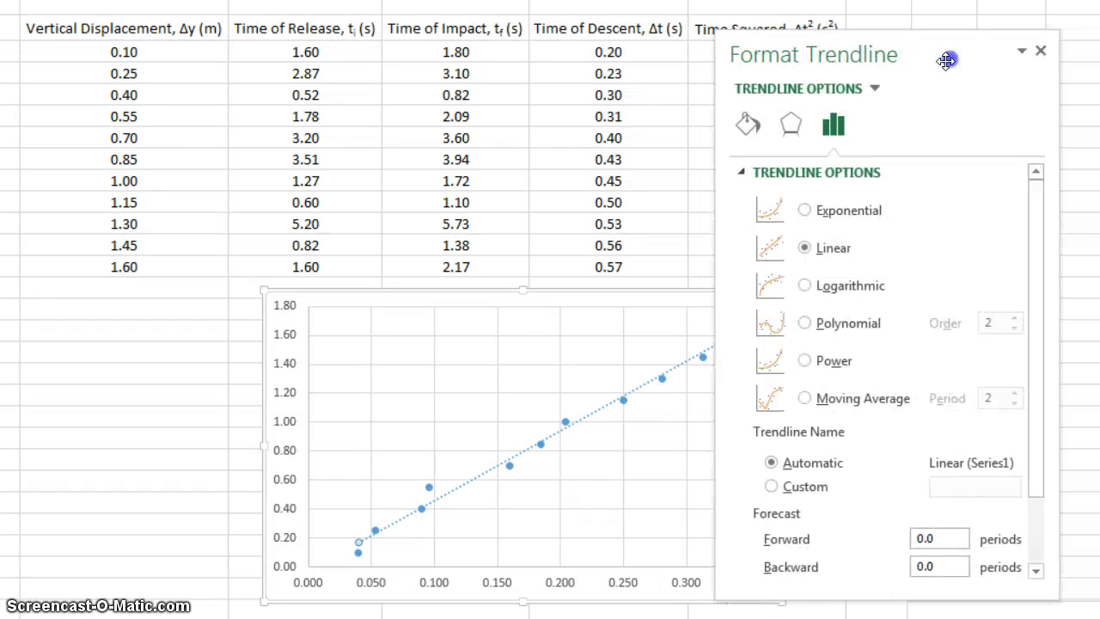
left_click_drag(472, 301, 313, 295)
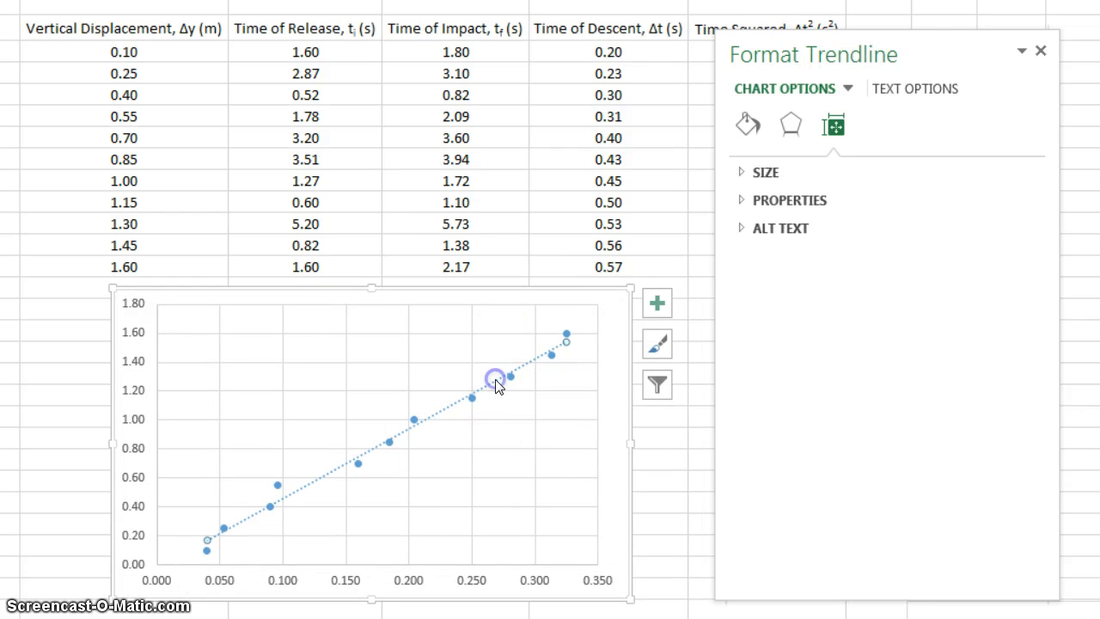
left_click(1040, 52)
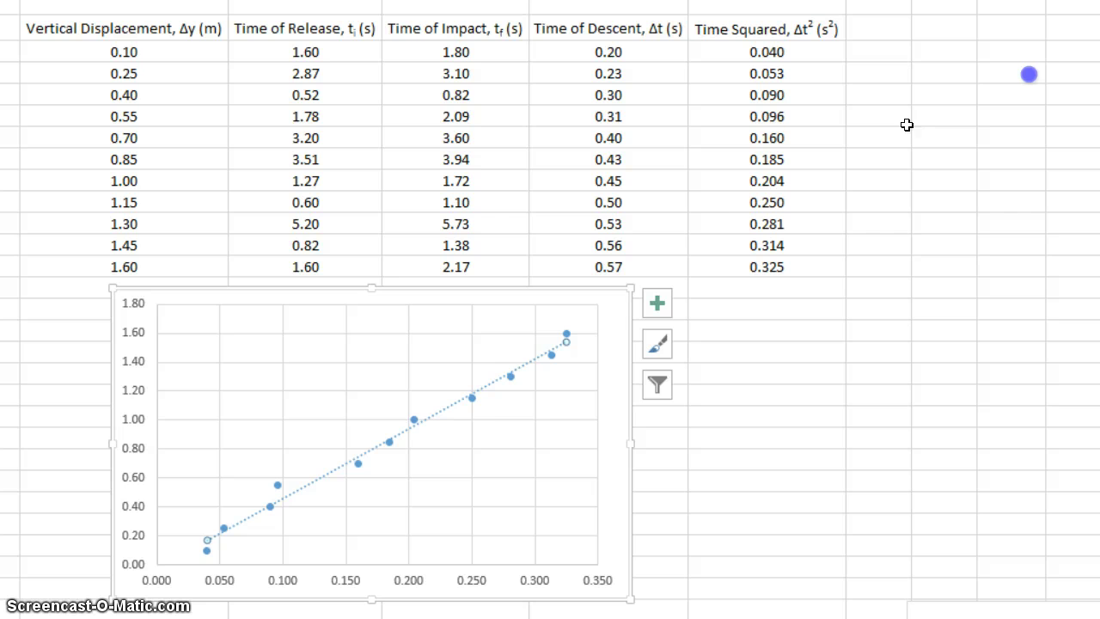
Display the trendline's equation on the chart and move its label to clear space just above the line
right_click(443, 410)
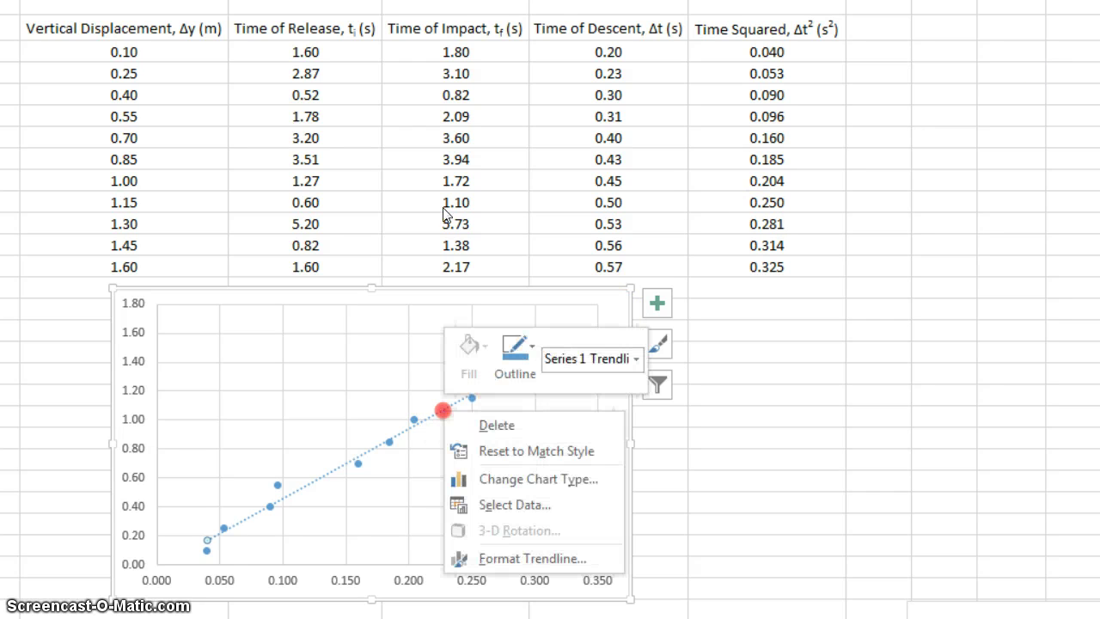
left_click(442, 412)
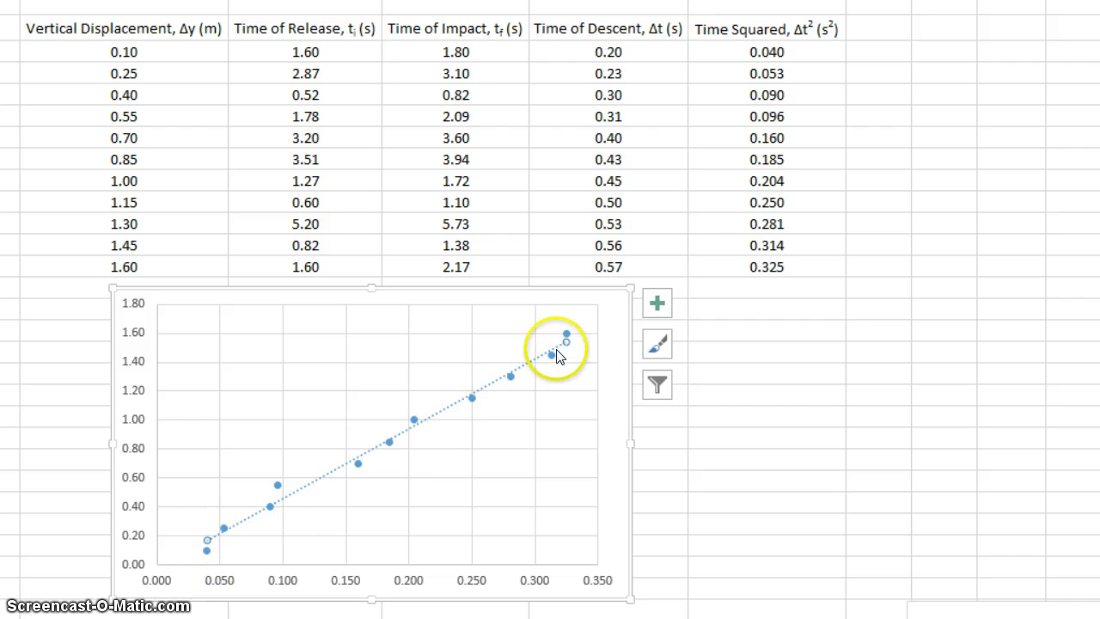
right_click(440, 413)
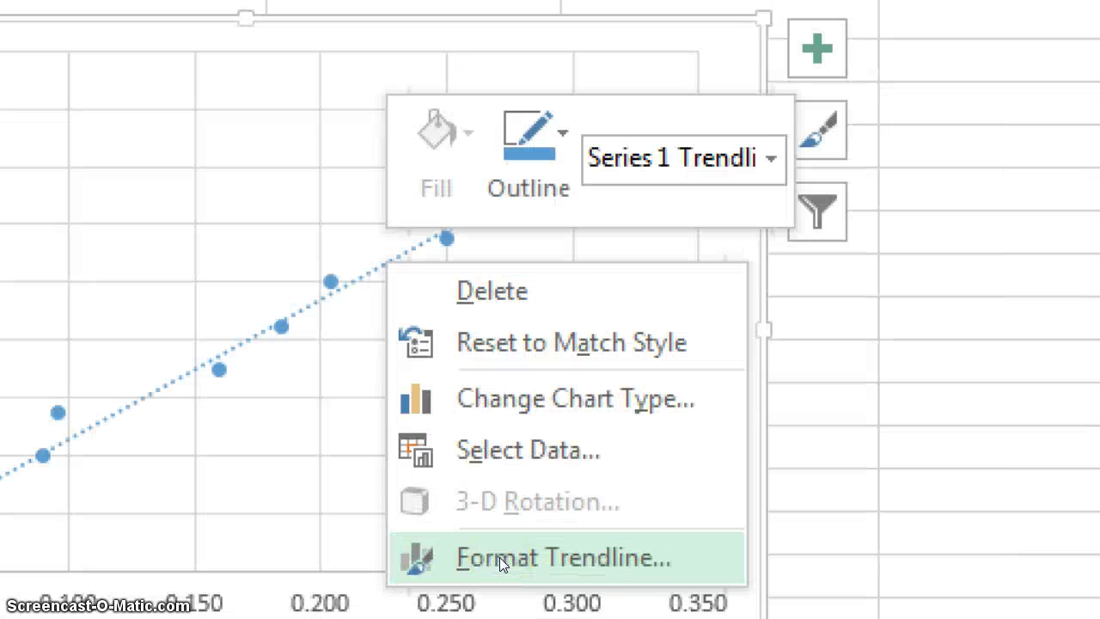
left_click(500, 557)
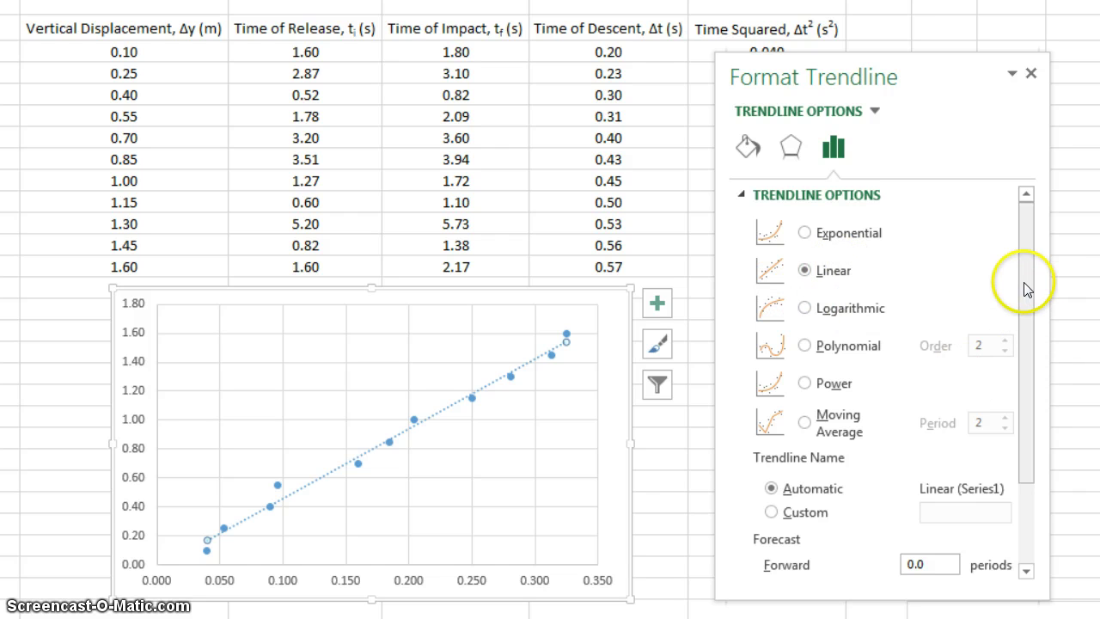
left_click_drag(1029, 256, 1038, 452)
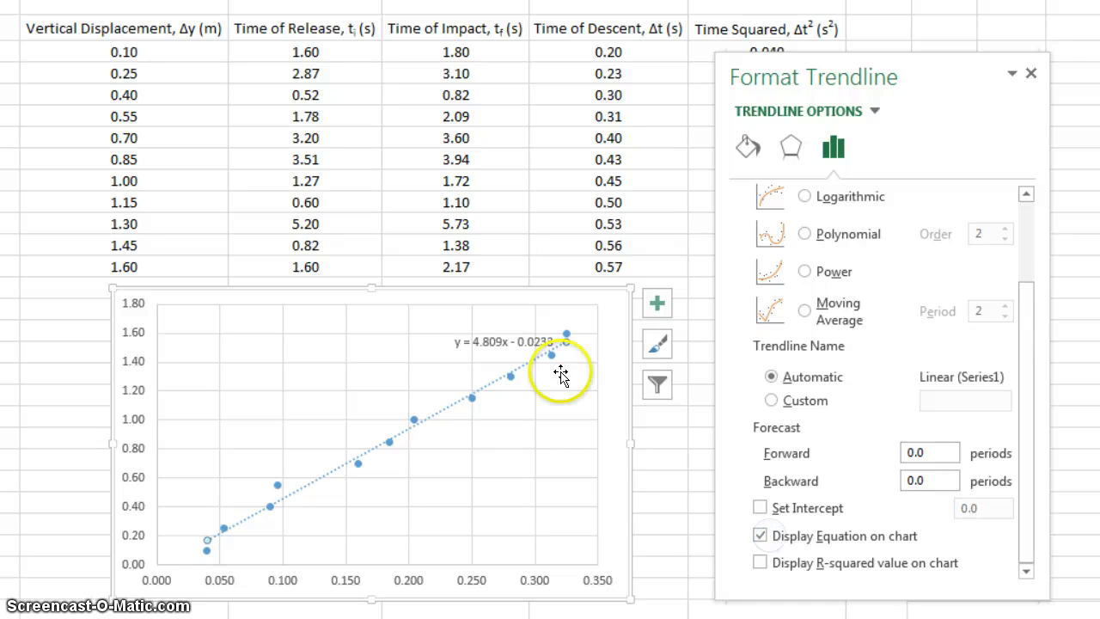
left_click(481, 342)
left_click_drag(481, 342, 454, 353)
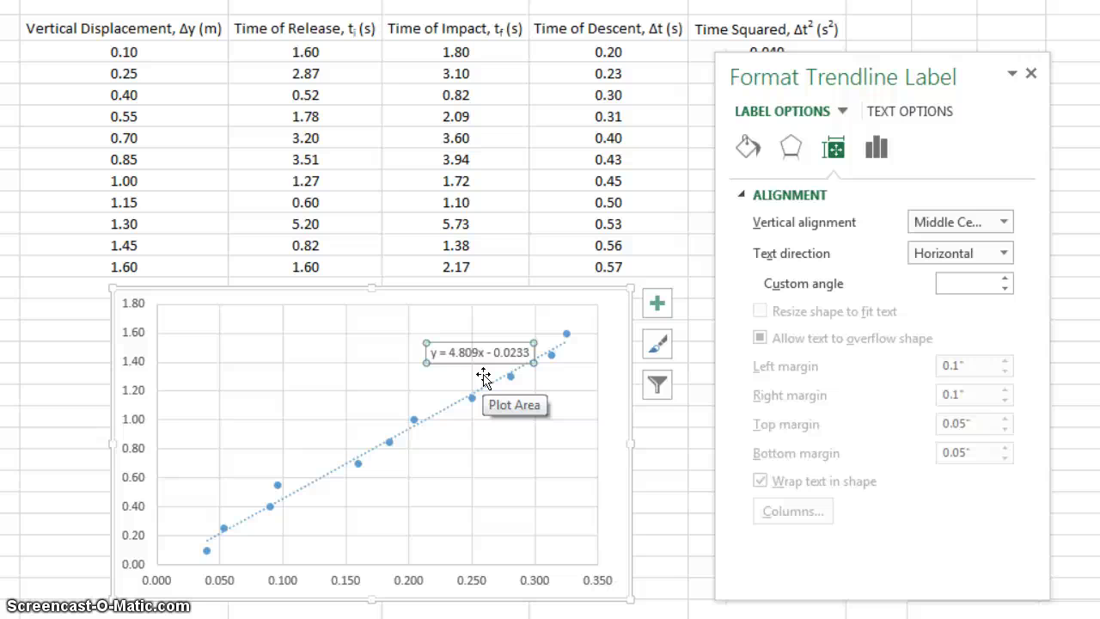
Add axis titles and a chart title to the scatter chart
left_click(609, 418)
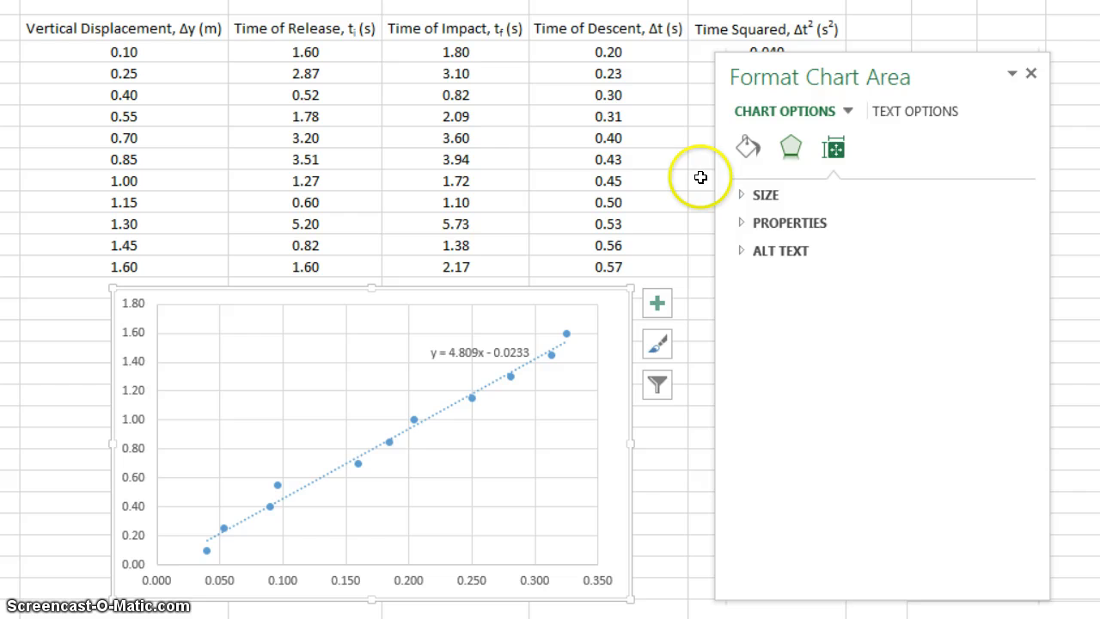
left_click(660, 311)
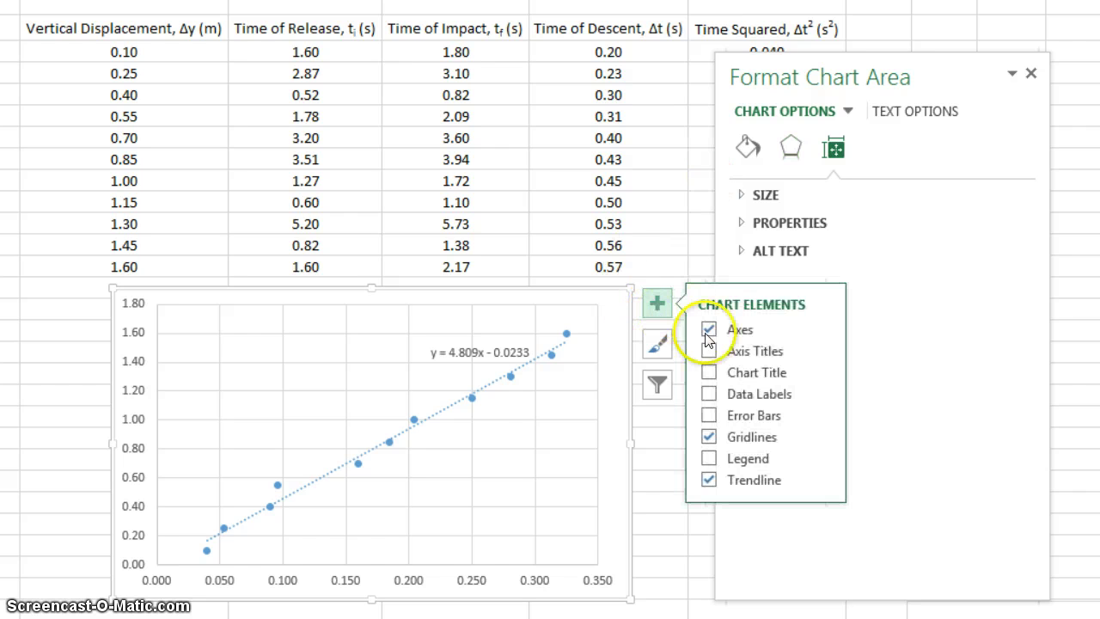
left_click(709, 350)
left_click(706, 372)
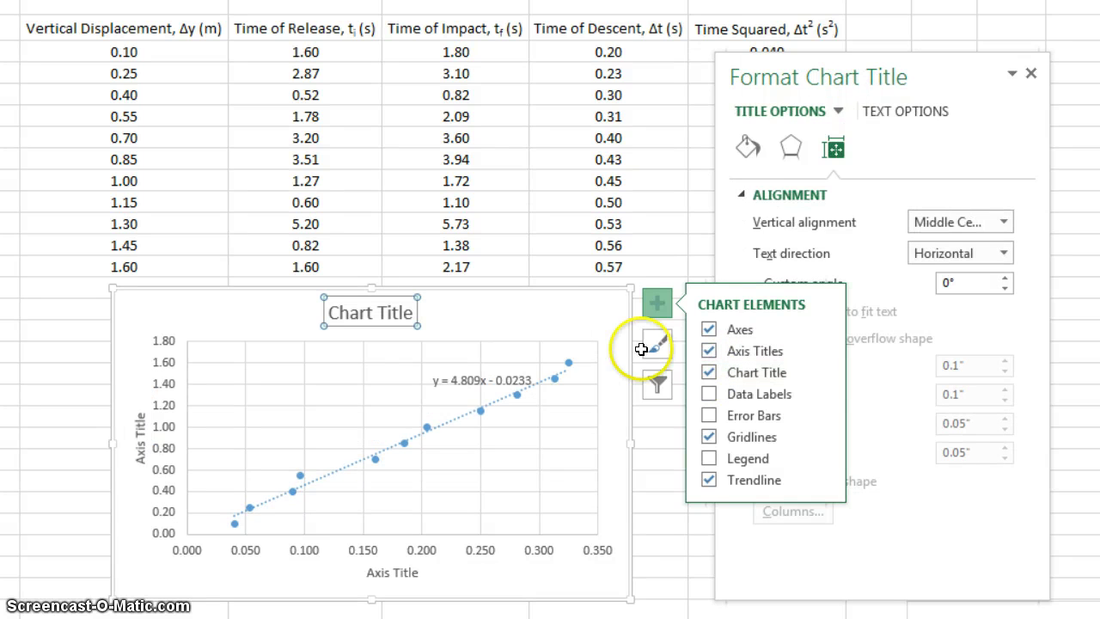
left_click(558, 322)
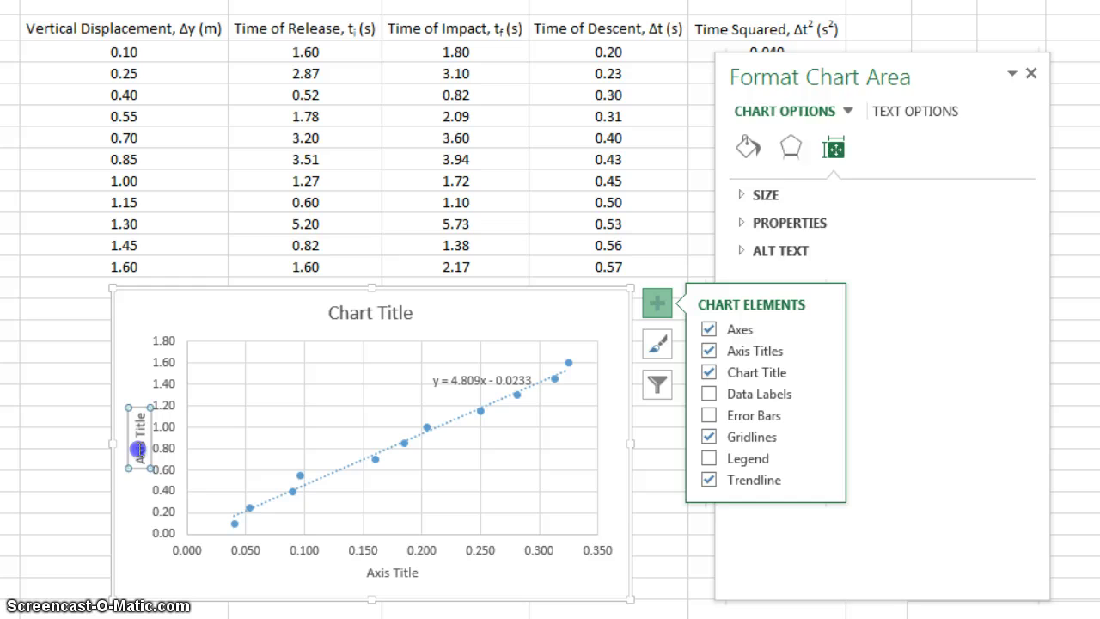
Copy the Δy symbol from the Vertical Displacement header and title the chart's vertical axis "Δy (m)"
left_click(164, 34)
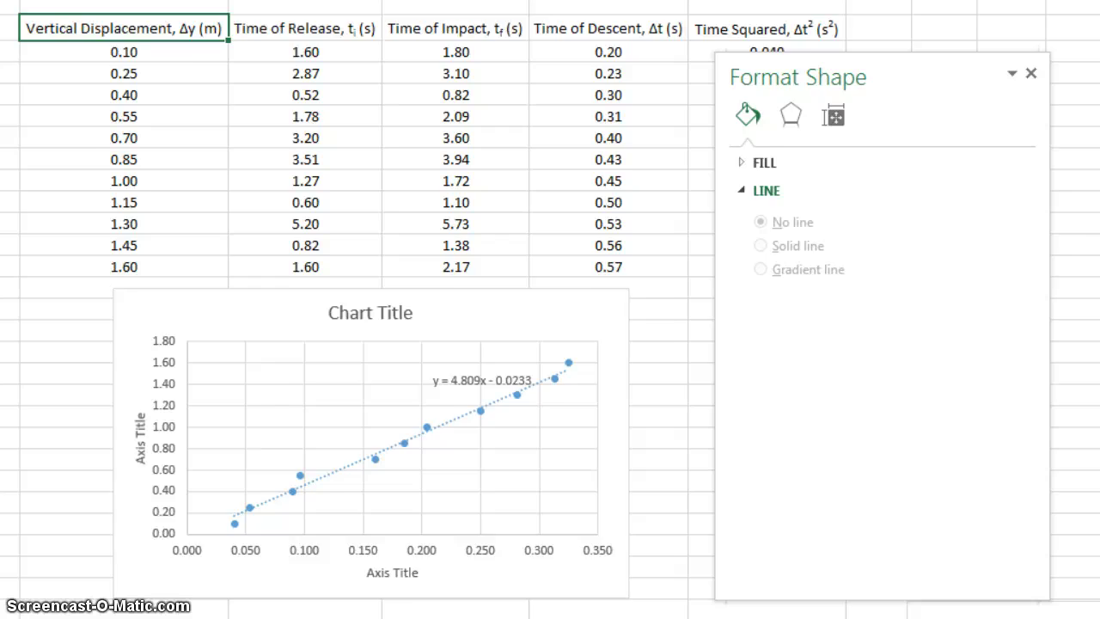
left_click(365, 23)
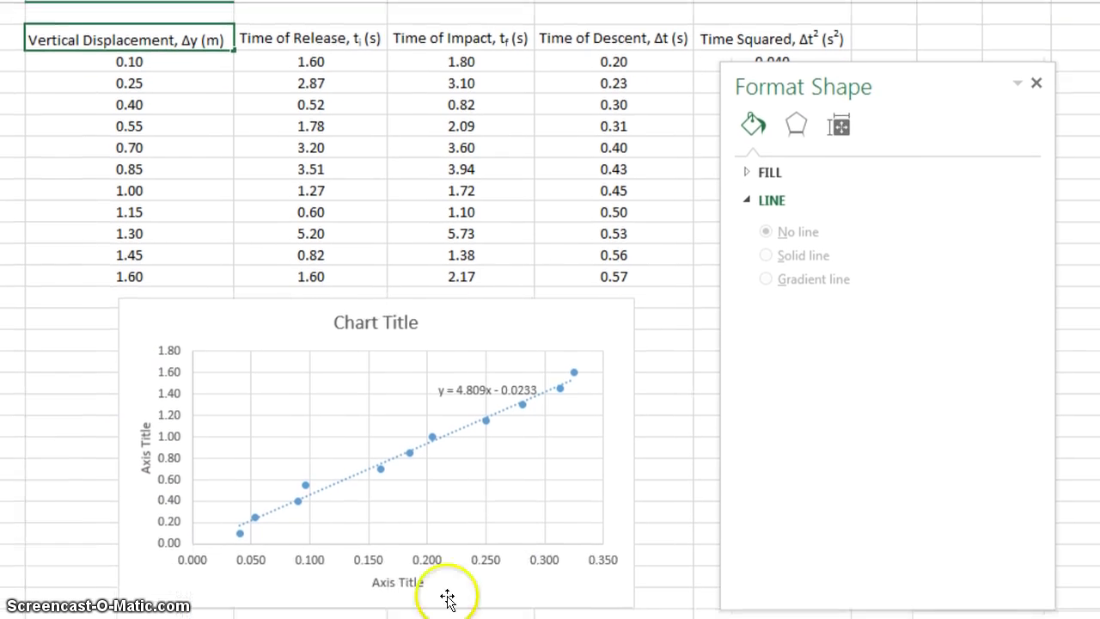
left_click(143, 448)
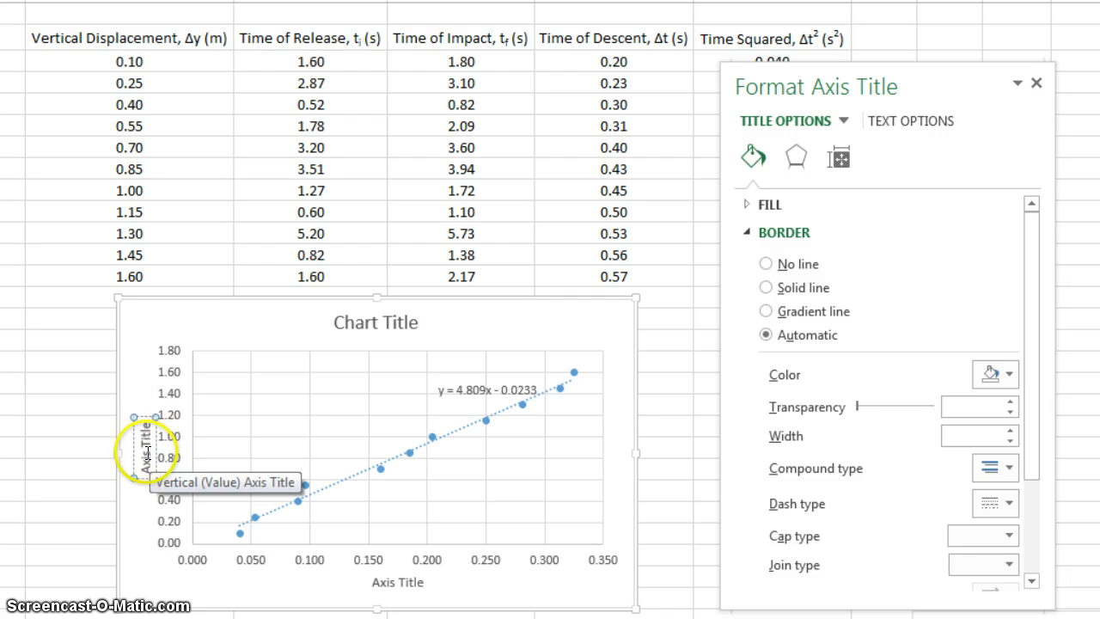
double_click(147, 451)
double_click(146, 451)
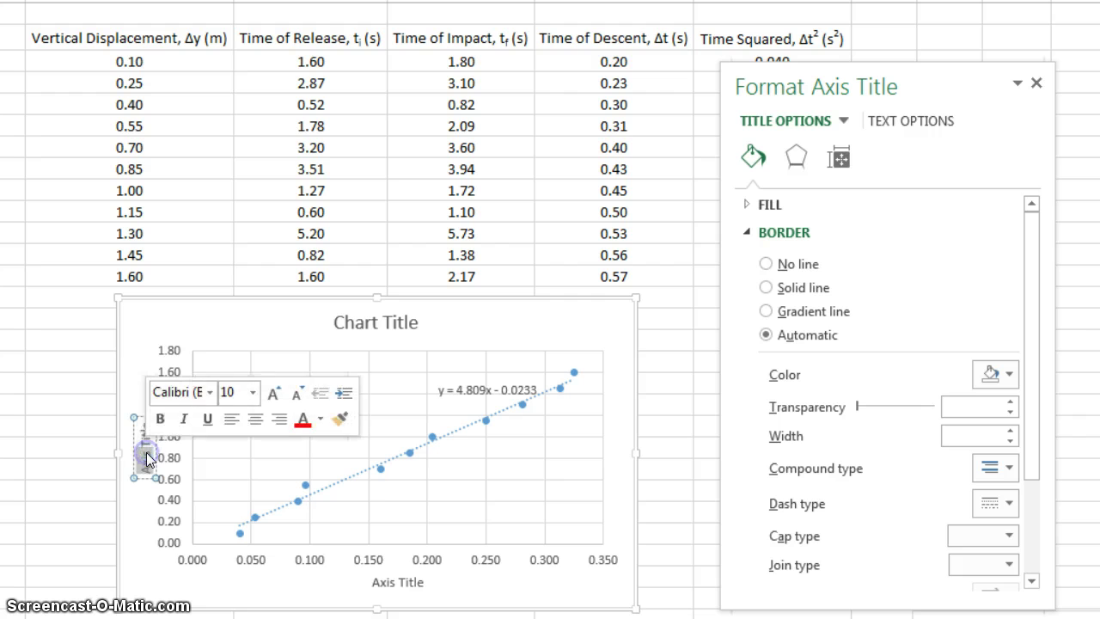
left_click(146, 452)
double_click(146, 452)
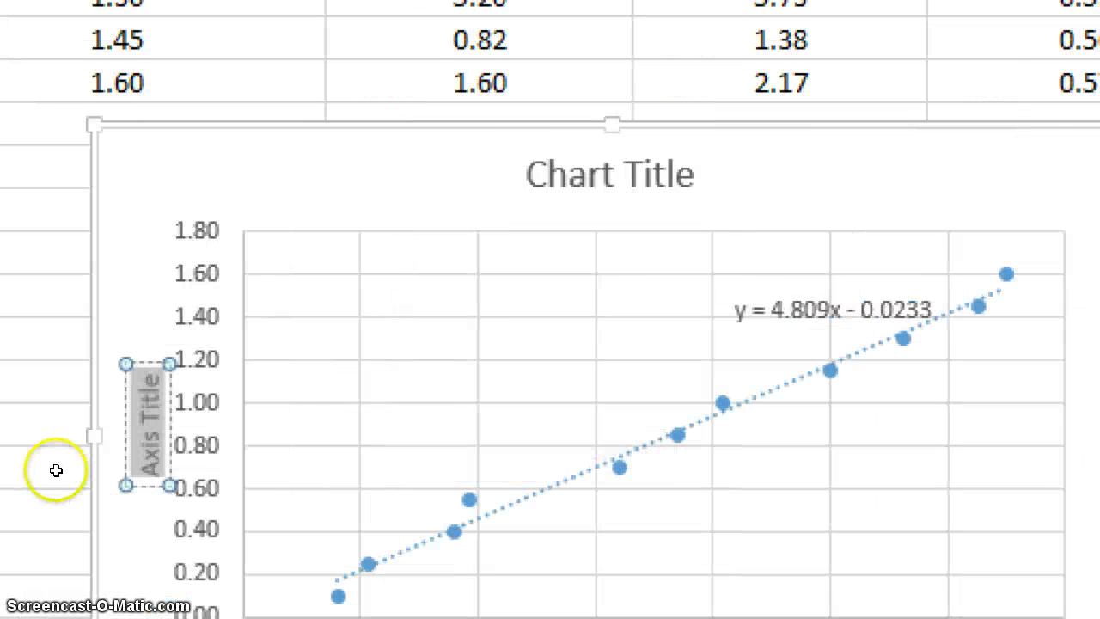
key("BackSpace")
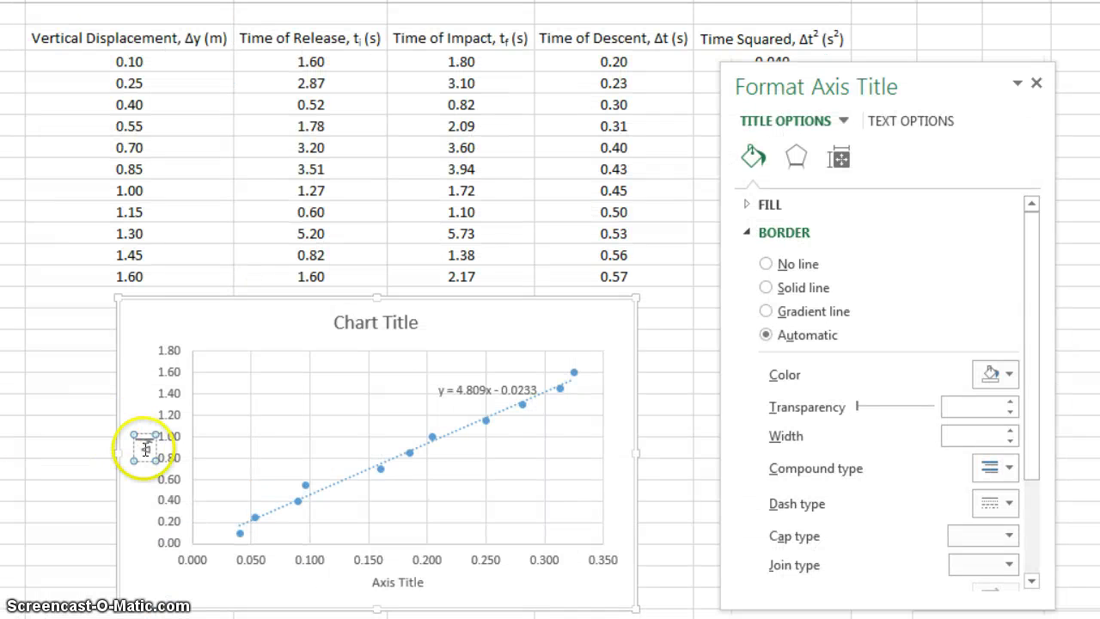
type("Δy")
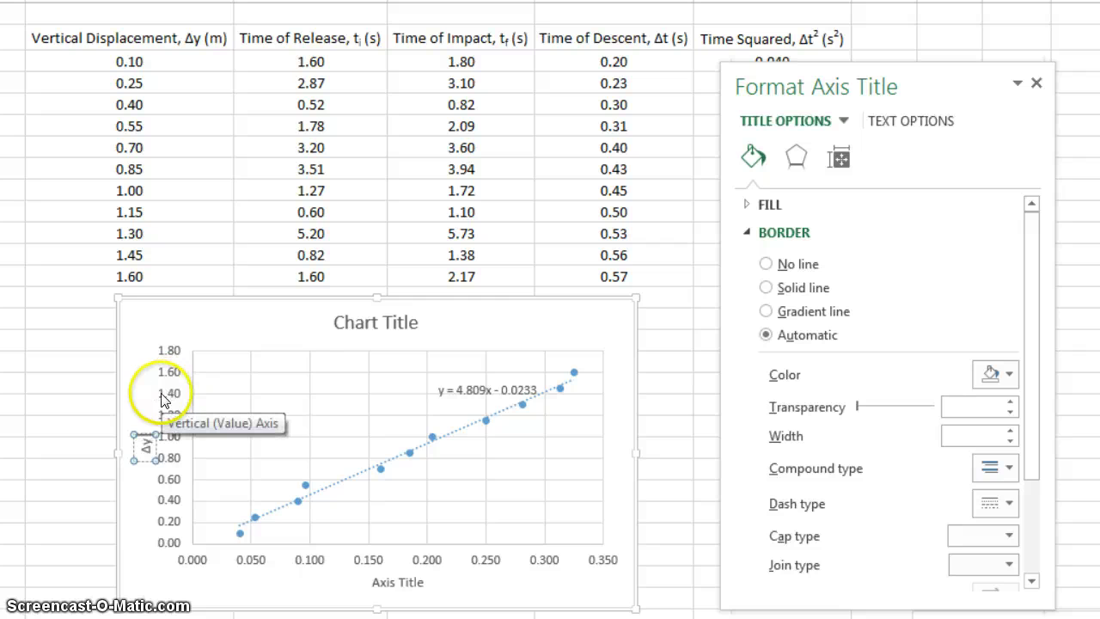
type("(m")
left_click_drag(128, 473, 176, 456)
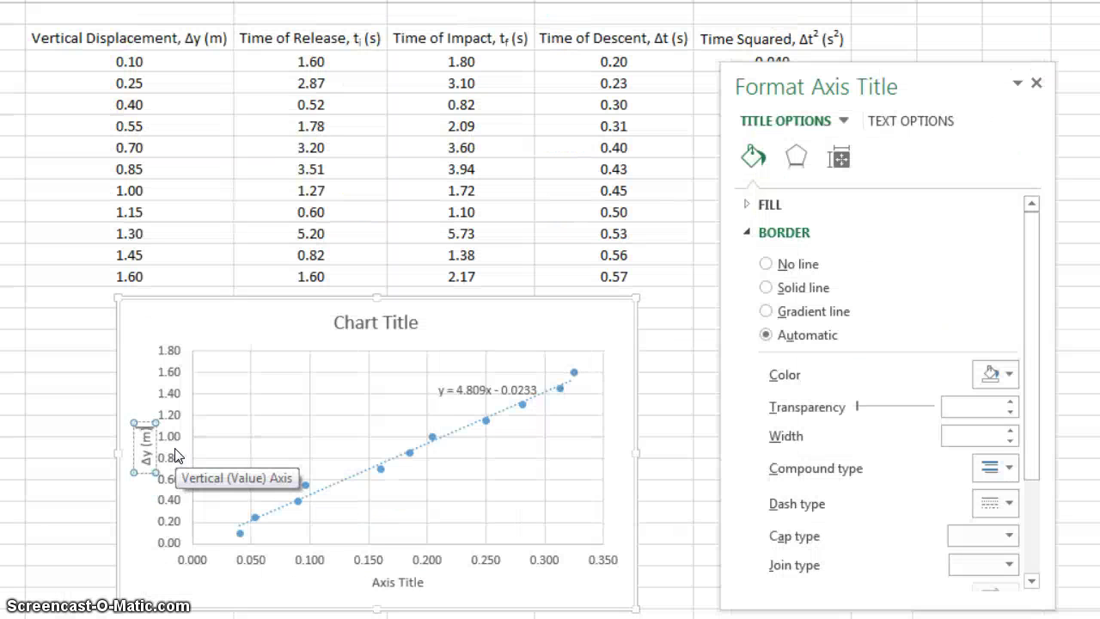
Copy the text "Δt2 (s2)" from the Time Squared column header for the horizontal axis title
left_click(392, 582)
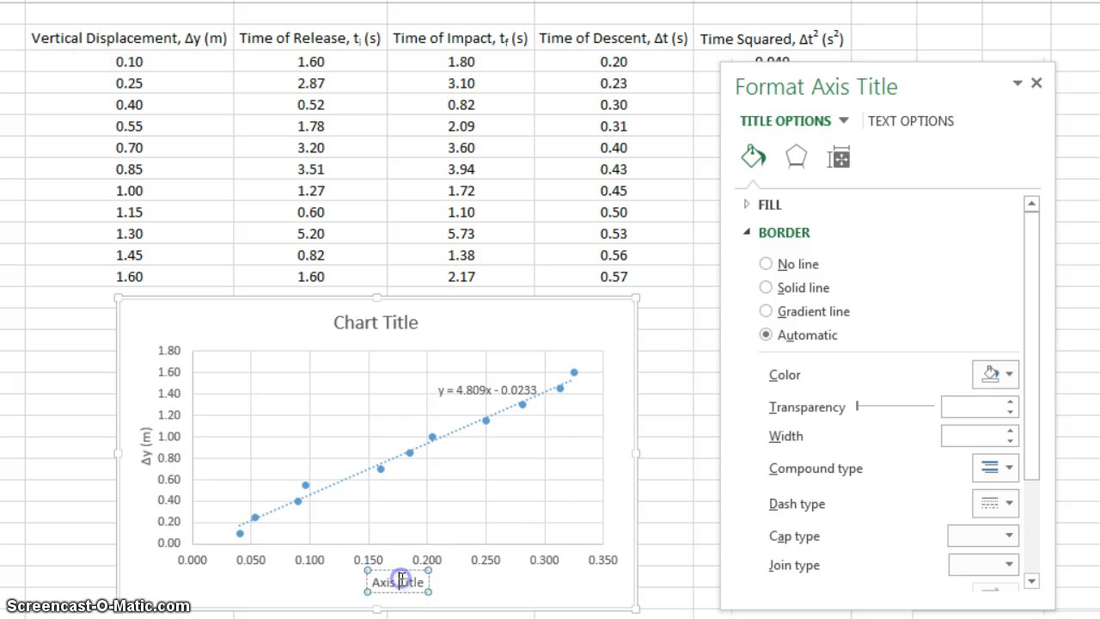
triple_click(399, 584)
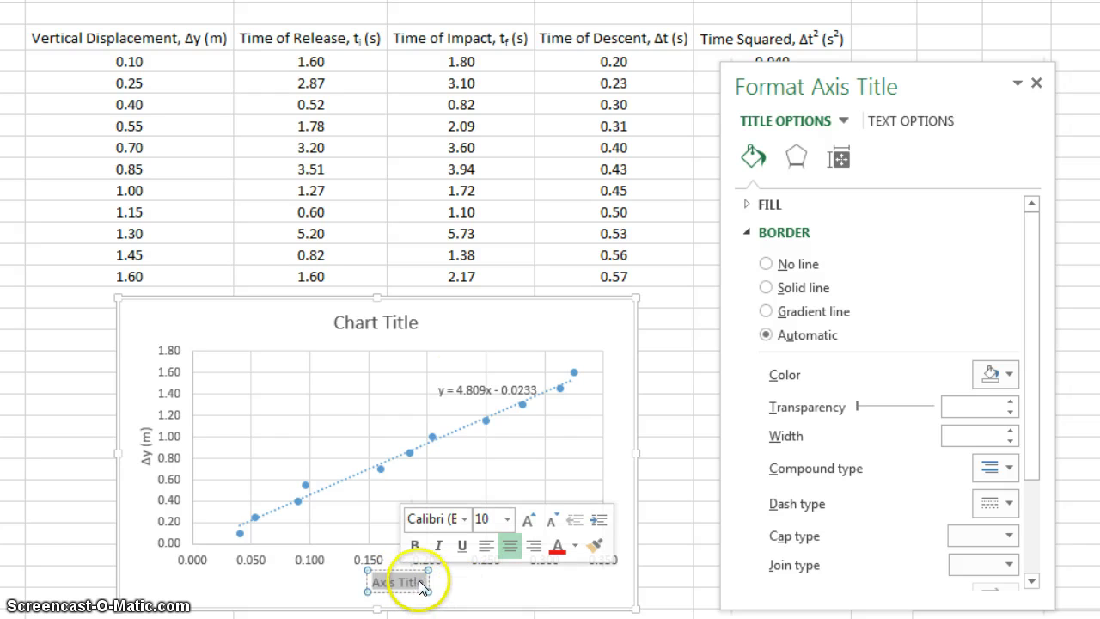
left_click(730, 36)
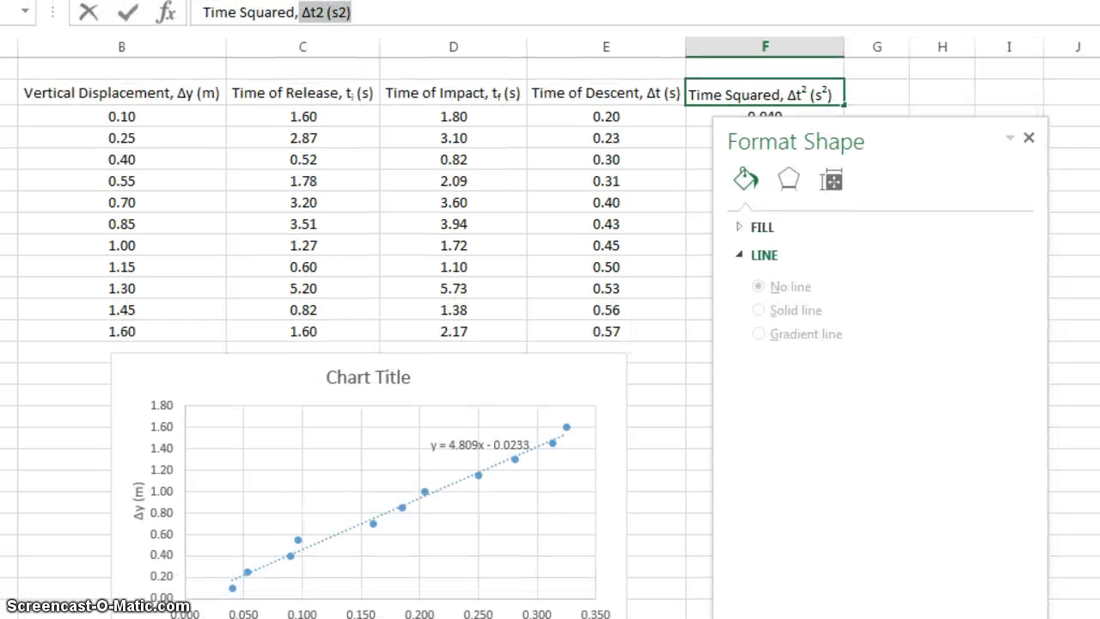
left_click_drag(309, 0, 392, 0)
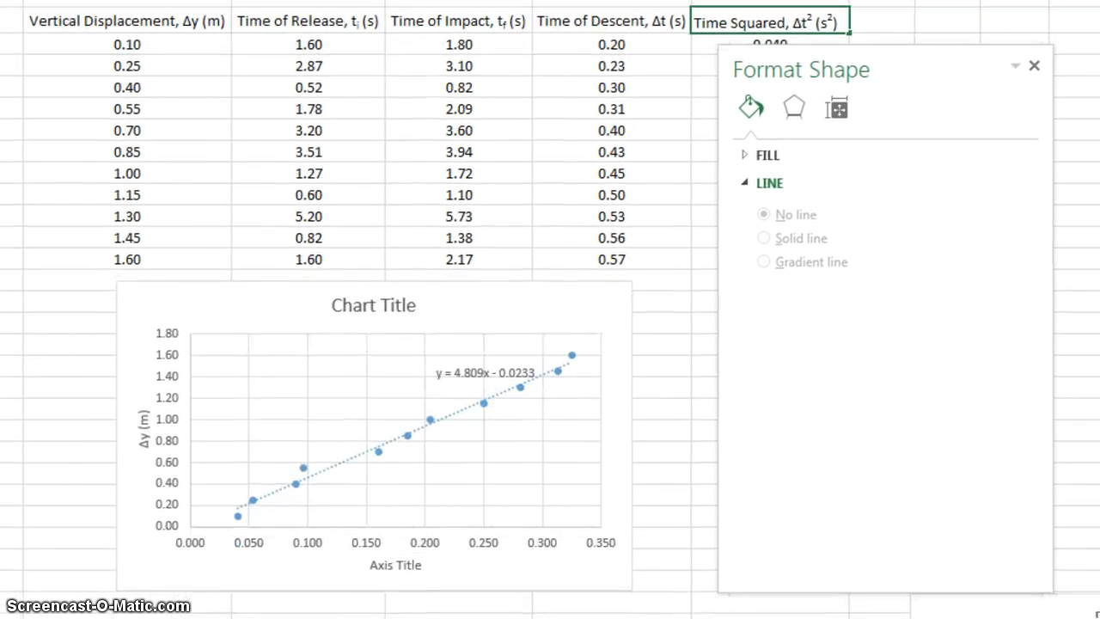
Replace the horizontal axis title with the copied "Δt2 (s2)" and format both 2s as superscripts
left_click(392, 586)
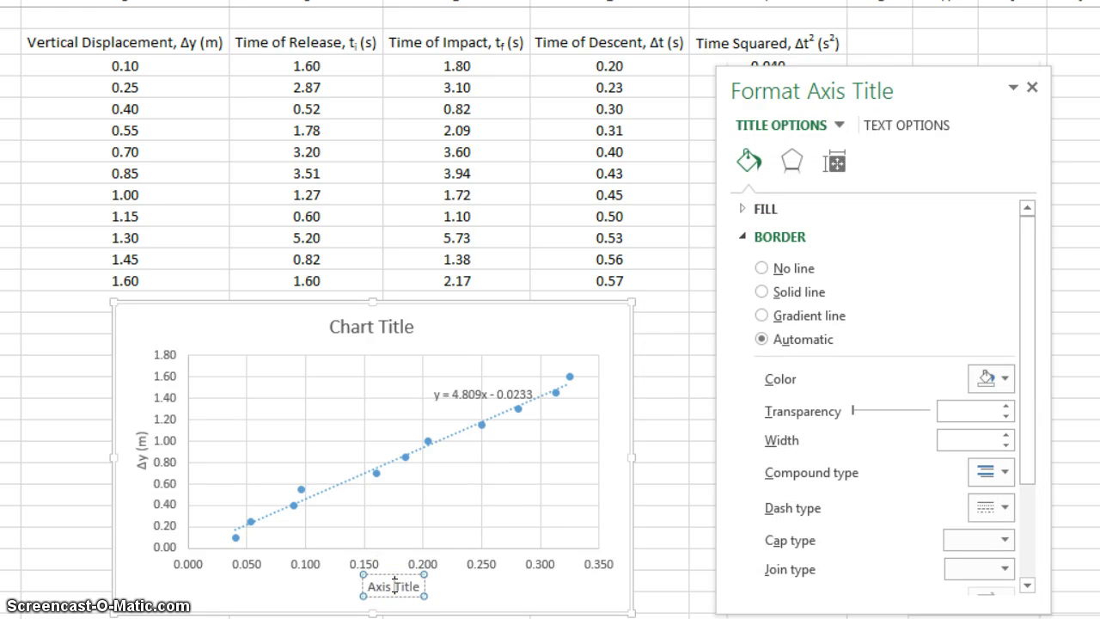
double_click(393, 586)
left_click(393, 585)
double_click(393, 586)
triple_click(394, 586)
double_click(384, 587)
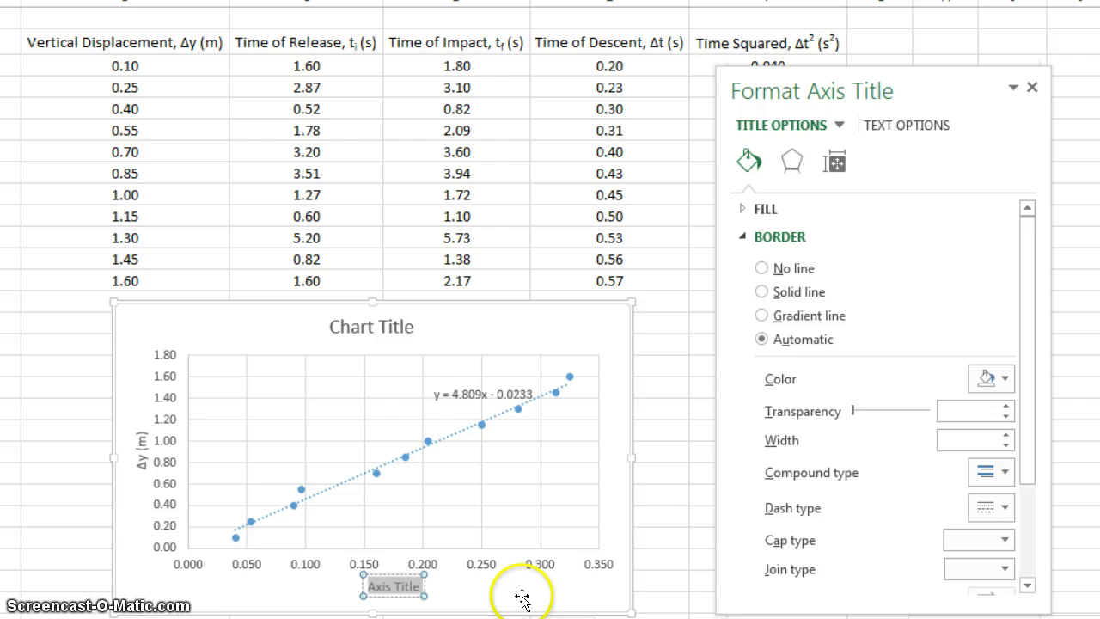
type("Δt2 (s2)")
left_click_drag(384, 587, 392, 587)
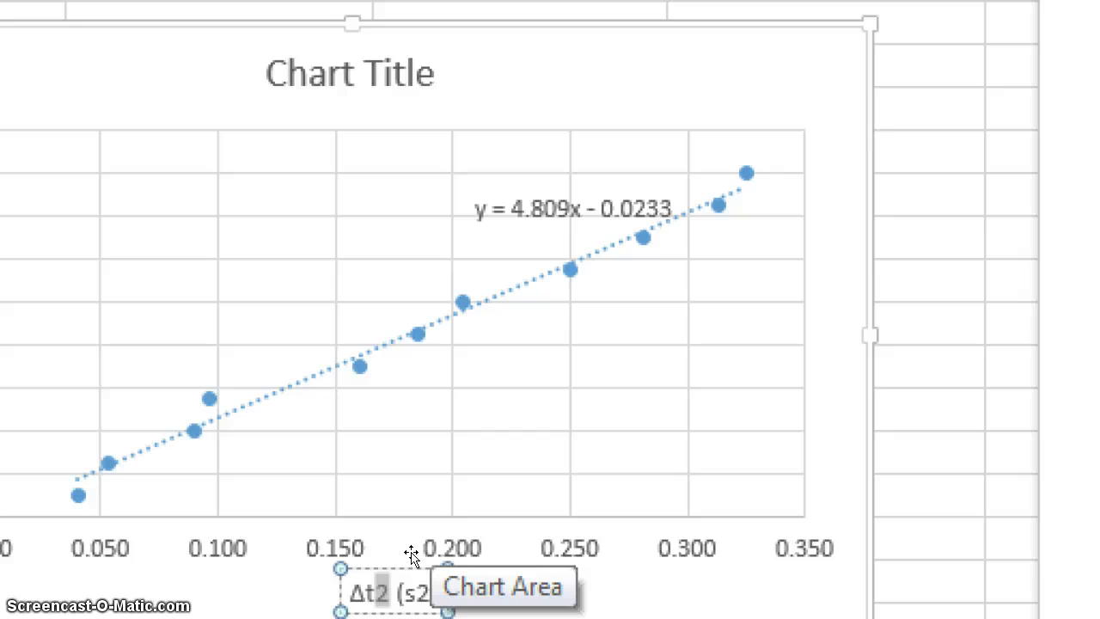
left_click(736, 580)
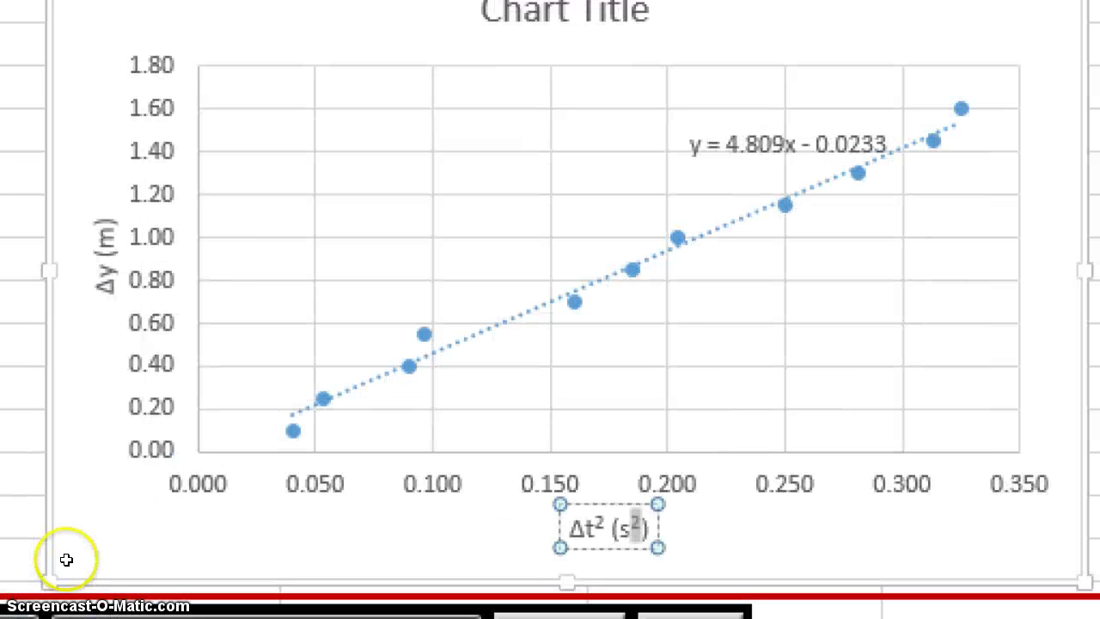
Change the chart title to "Stress Ball in Free Fall"
left_click(565, 5)
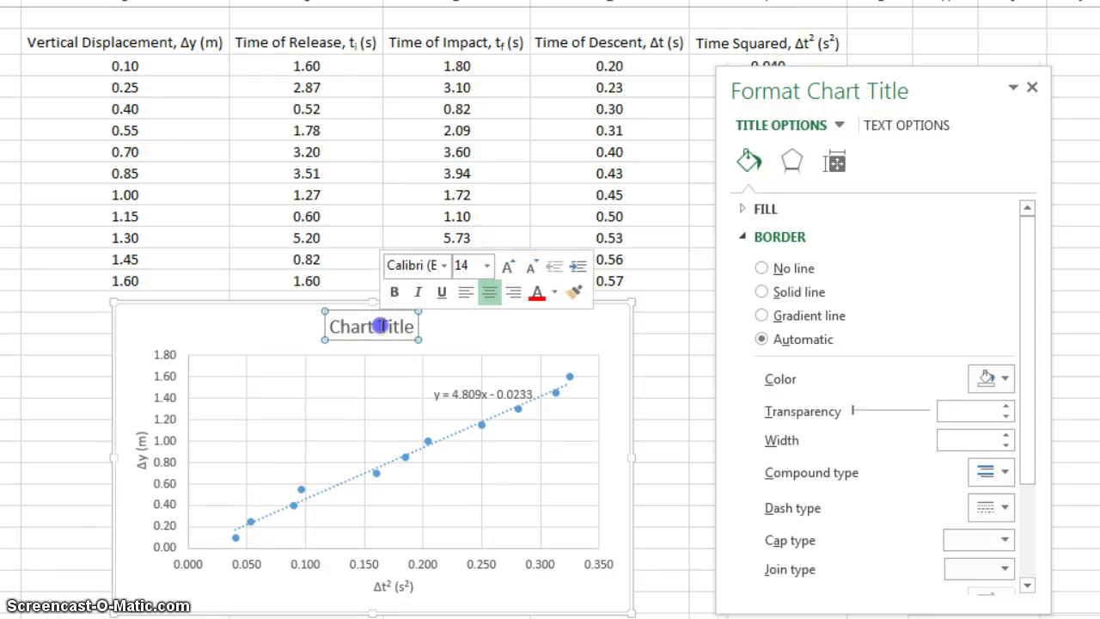
triple_click(372, 321)
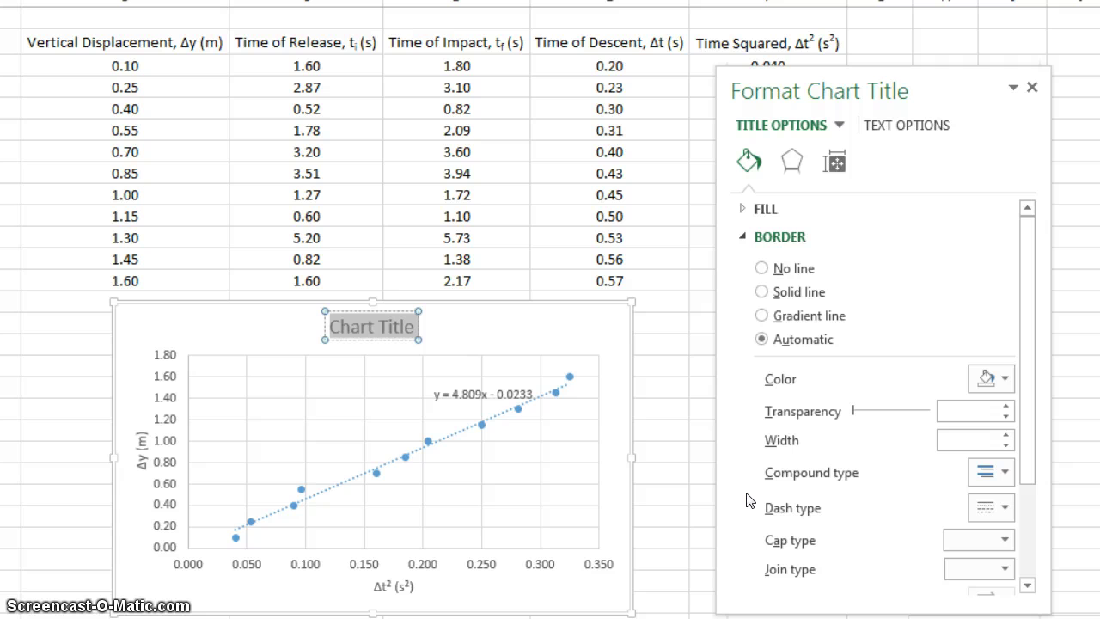
type("Stress B")
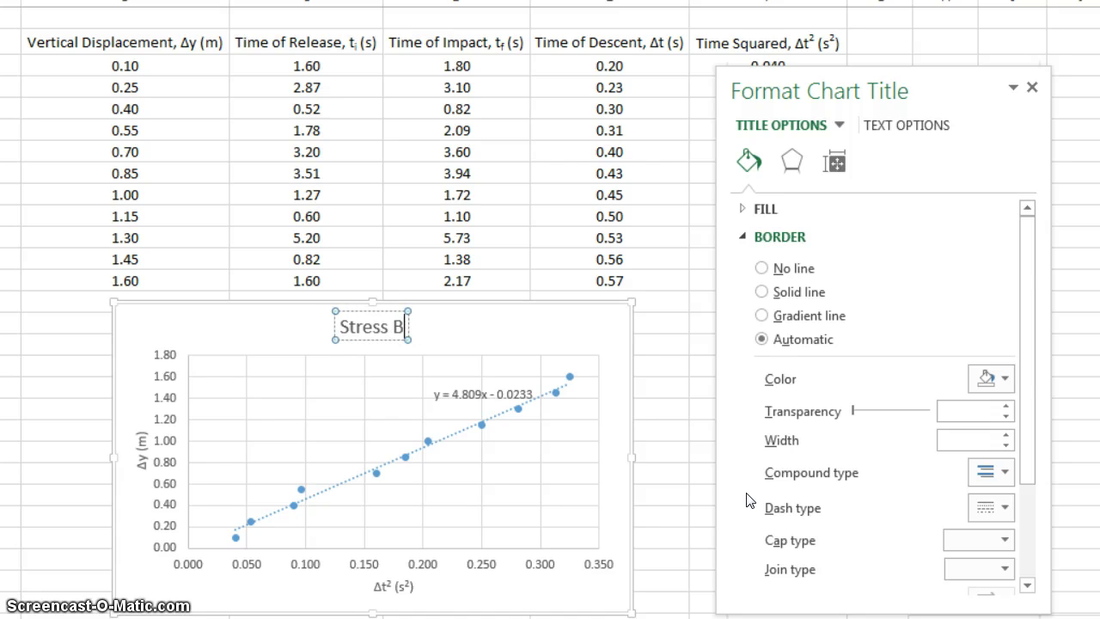
type("all in Free Fall")
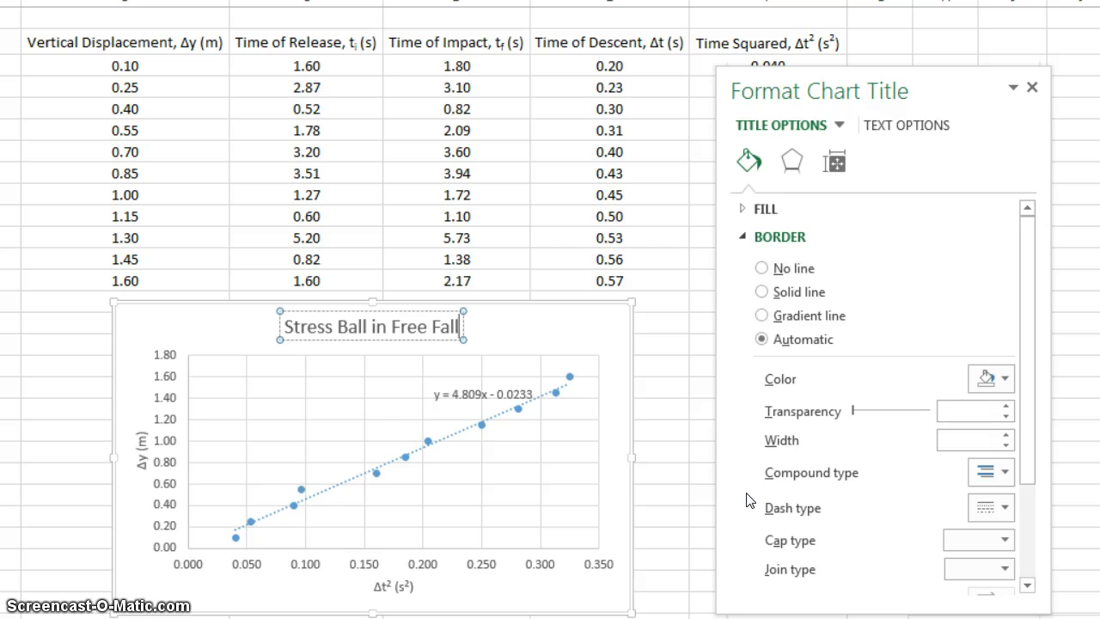
left_click(681, 455)
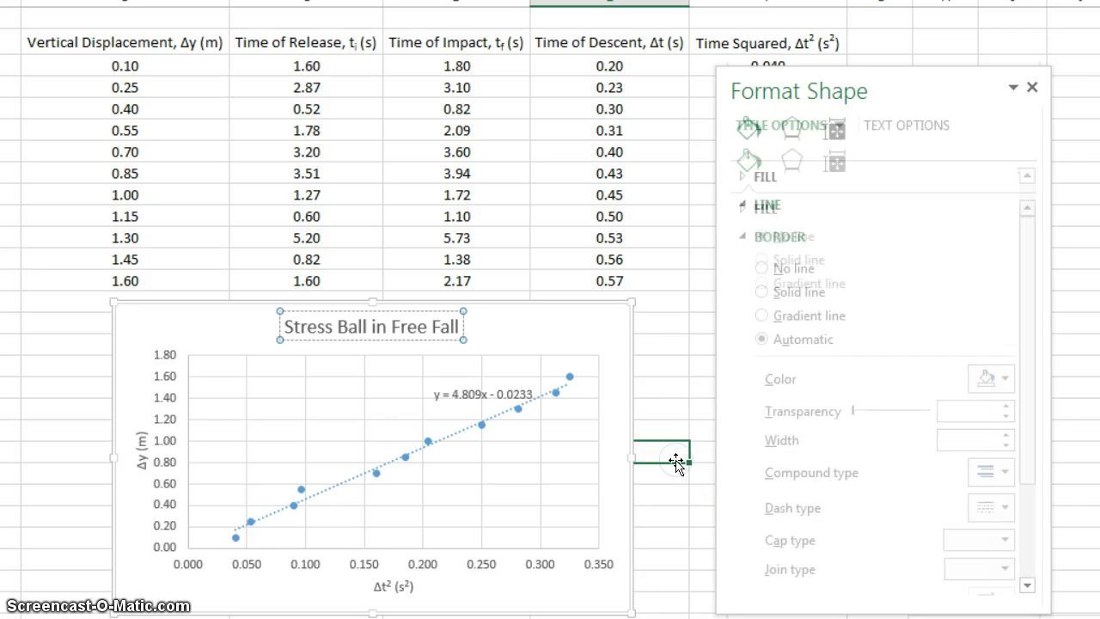
Close the formatting options and move the chart sideways so it starts under the middle of the Time of Impact column
left_click(1032, 86)
left_click_drag(611, 321, 942, 322)
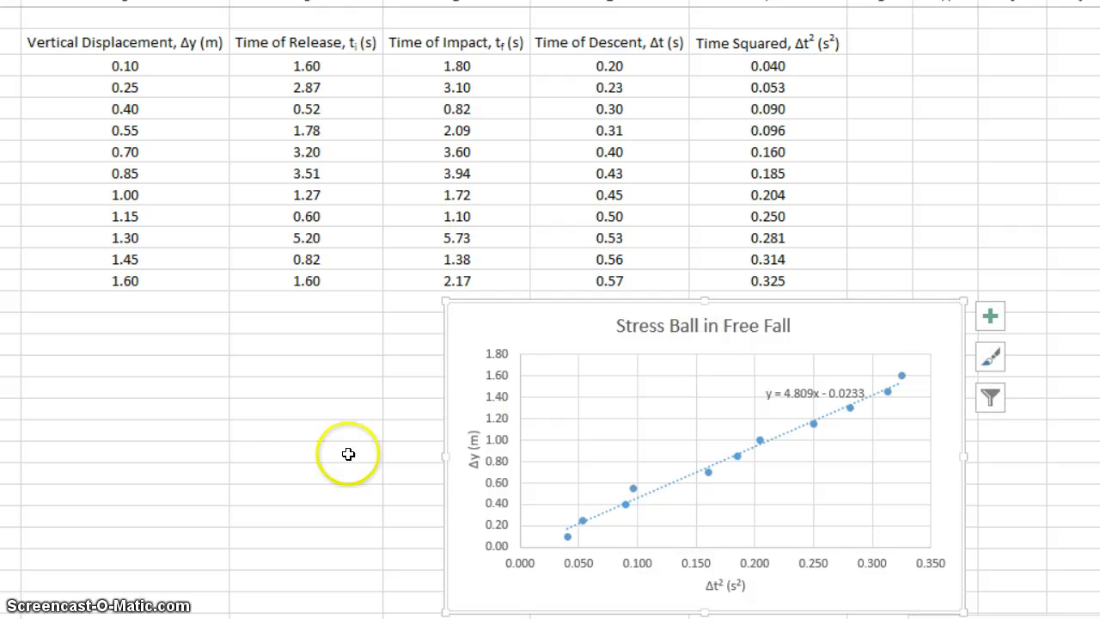